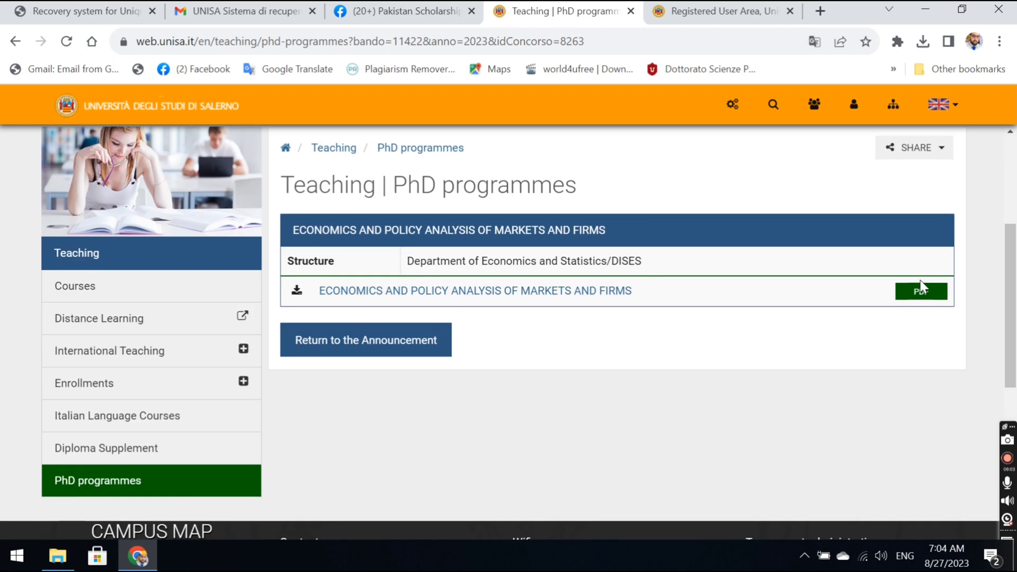
Step: Download the Economics and Policy Analysis of Markets and Firms programme PDF and bring up Internet Download Manager
{"action": "left_click", "coordinate": [915, 293]}
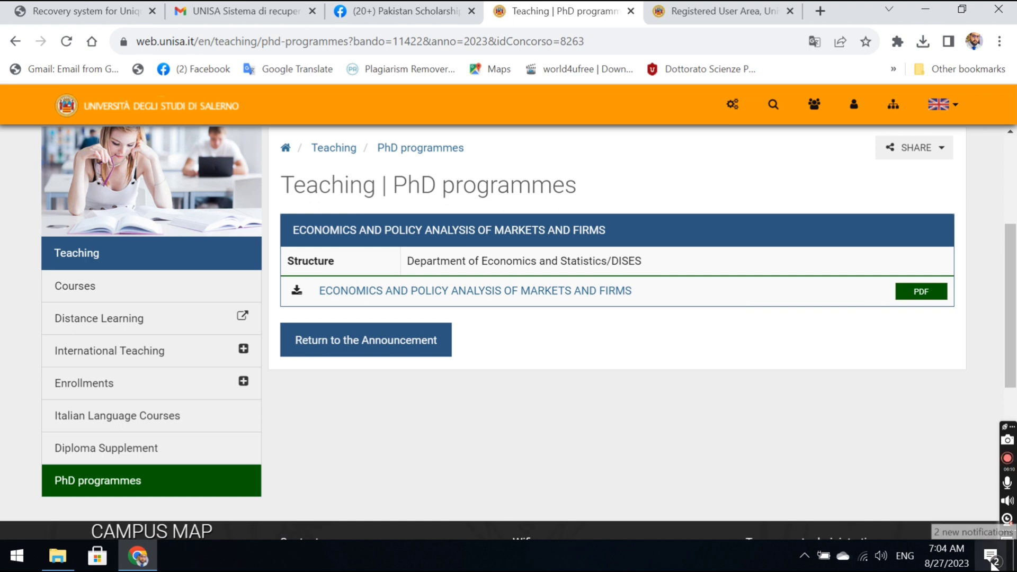
{"action": "left_click", "coordinate": [805, 556]}
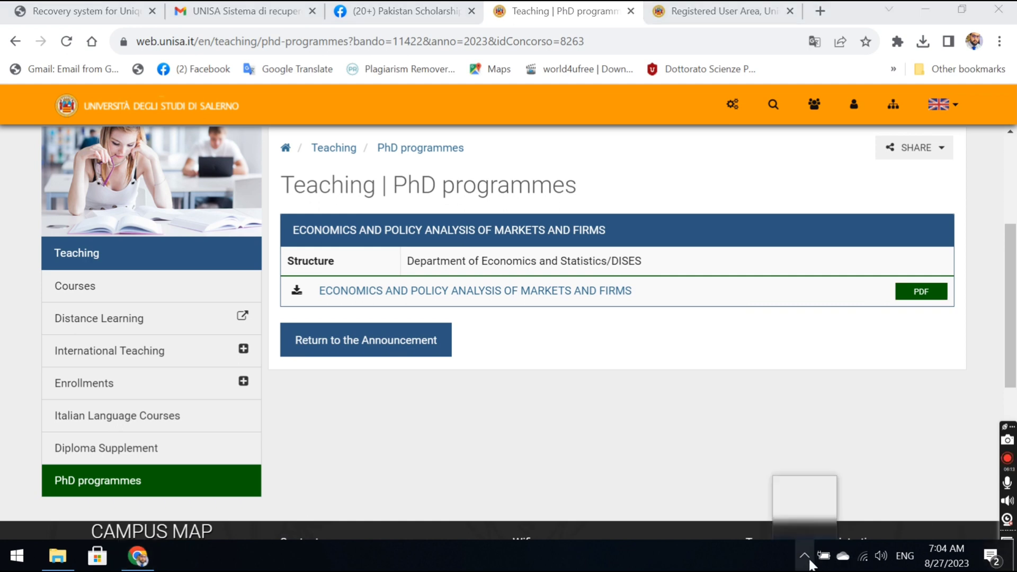
{"action": "left_click", "coordinate": [819, 502]}
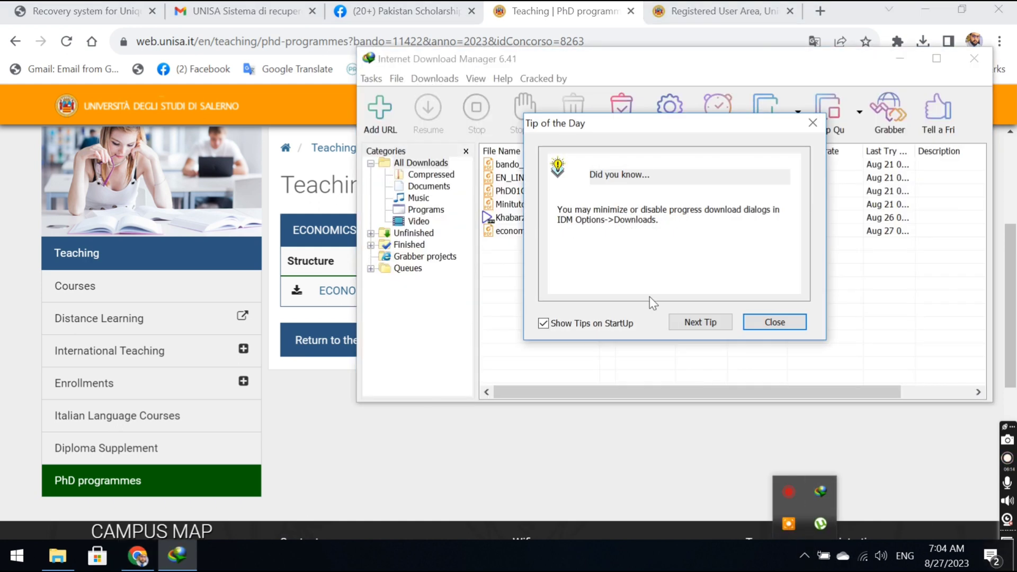
Step: Dismiss the IDM tip and open the downloaded economics programme PDF
{"action": "left_click", "coordinate": [778, 323]}
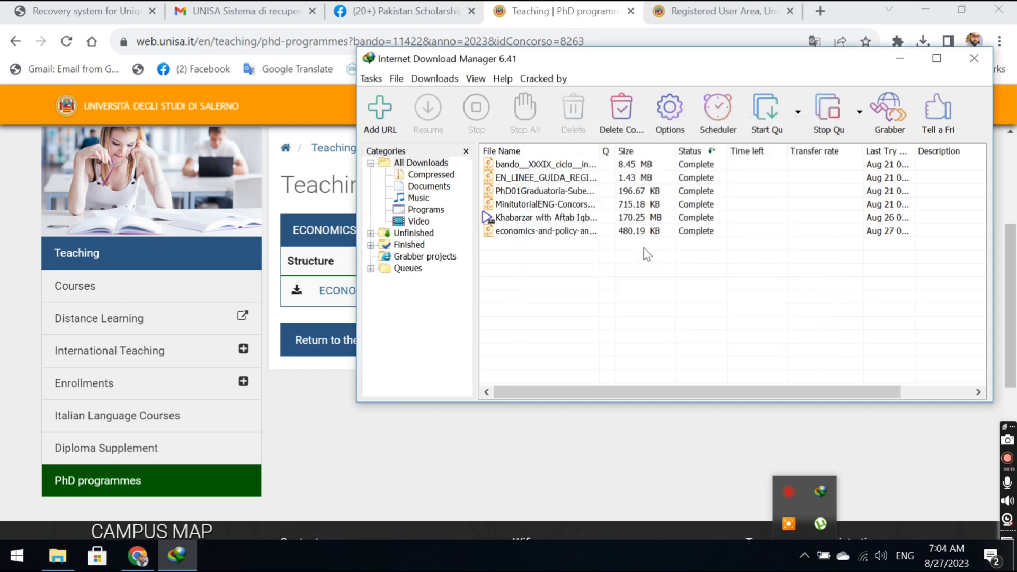
{"action": "left_click", "coordinate": [616, 233]}
{"action": "right_click", "coordinate": [617, 231]}
{"action": "key", "text": "Escape"}
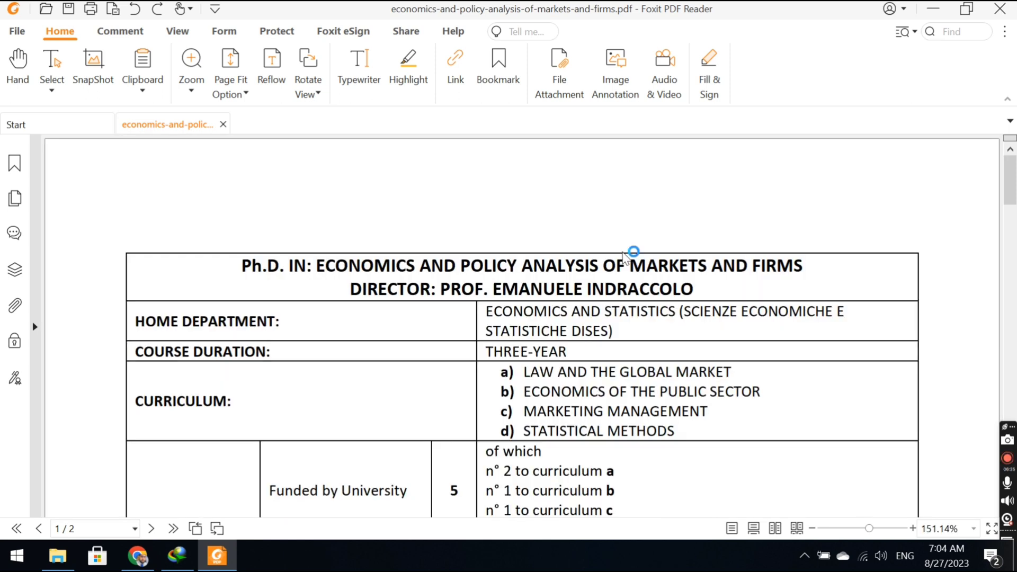
Step: Accept the security warning and read the programme sheet down to the 12 September 2023 interview
{"action": "left_click", "coordinate": [588, 356]}
{"action": "left_click_drag", "start_coordinate": [1015, 178], "coordinate": [1015, 211]}
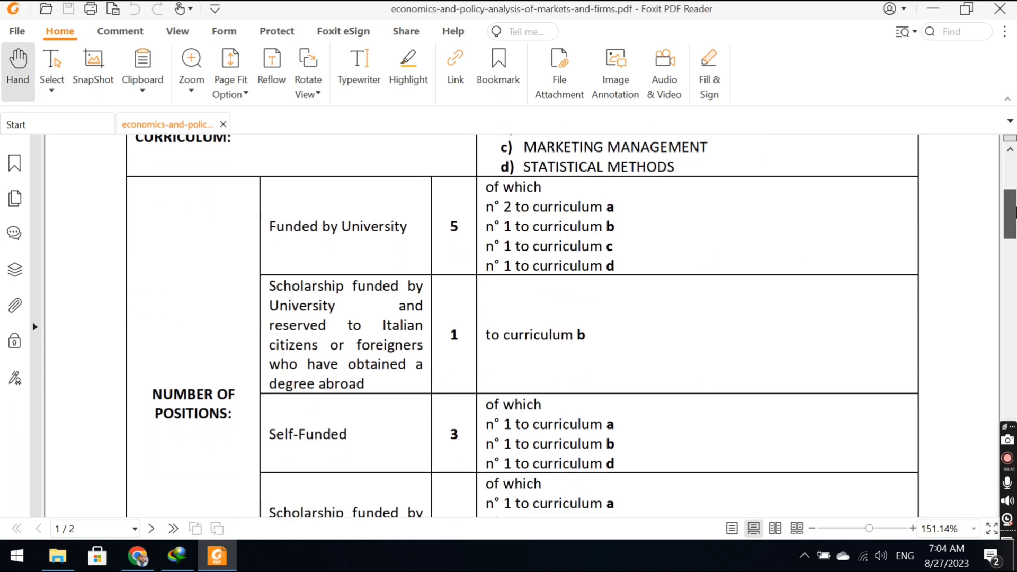
{"action": "left_click_drag", "start_coordinate": [1015, 210], "coordinate": [1014, 244]}
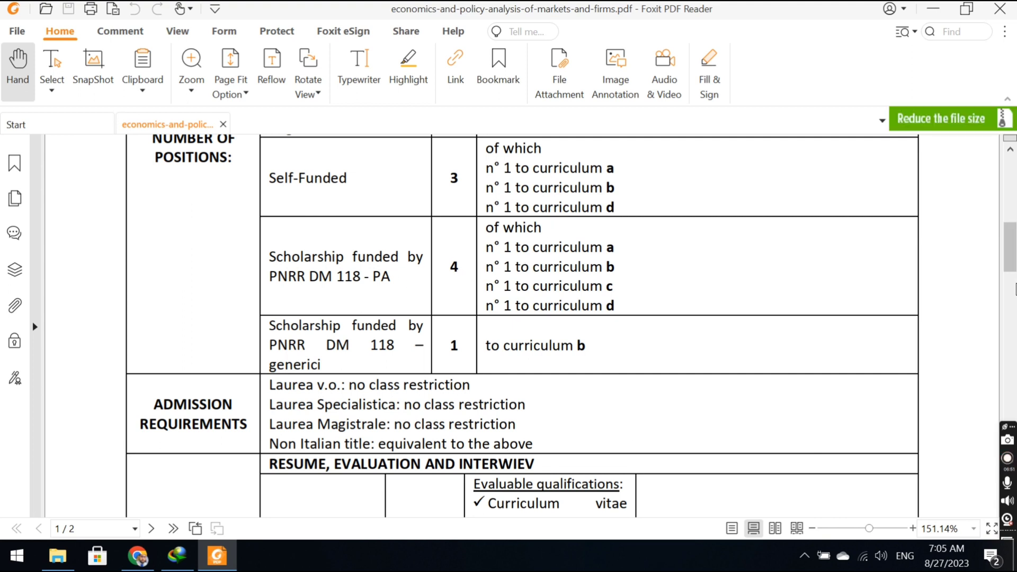
{"action": "left_click_drag", "start_coordinate": [1015, 261], "coordinate": [1016, 324]}
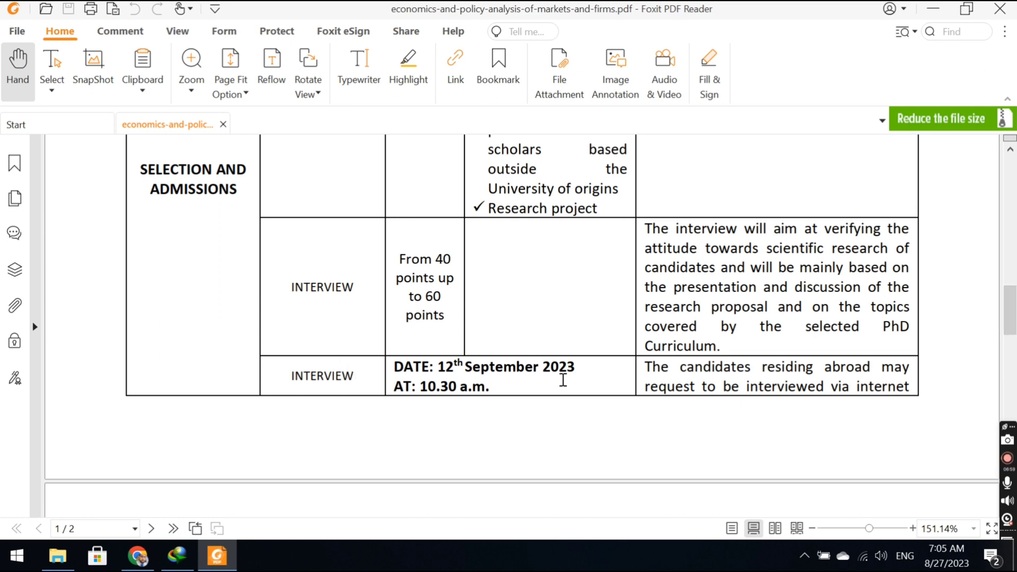
{"action": "left_click_drag", "start_coordinate": [1016, 313], "coordinate": [941, 21]}
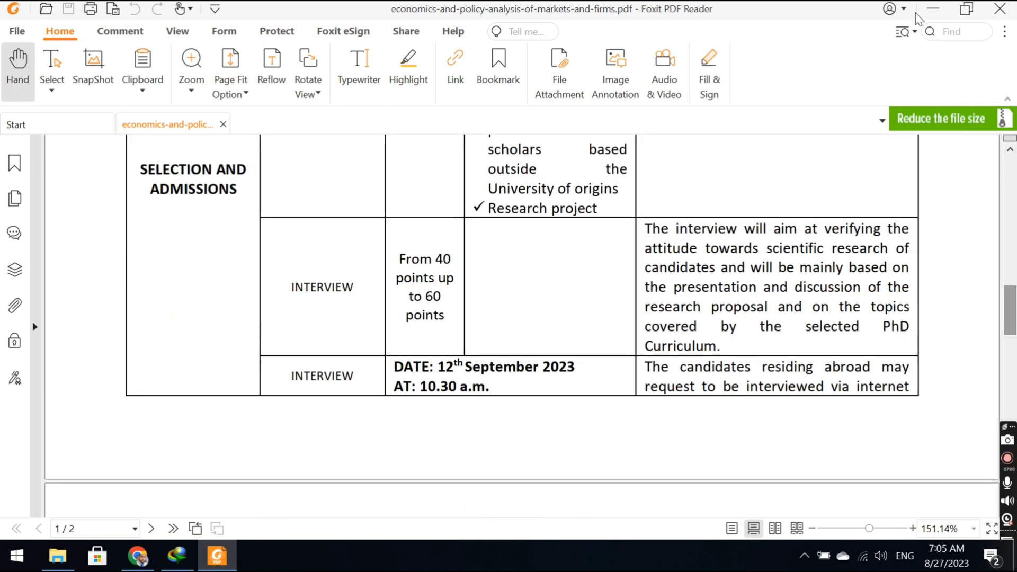
{"action": "left_click", "coordinate": [935, 9]}
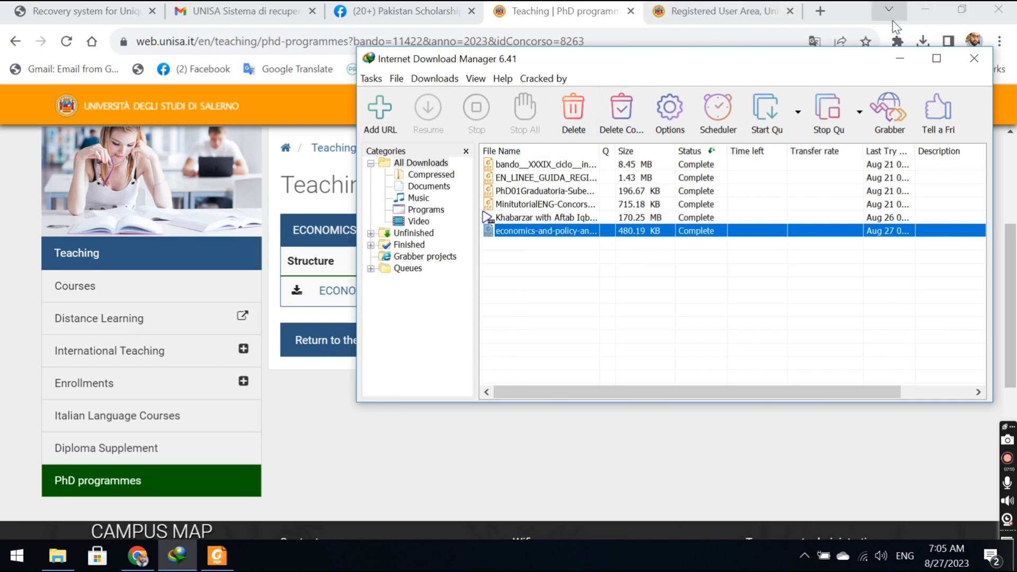
Step: Hide IDM, restore Chrome, close the UNISA Recovery system tab and open a blank tab
{"action": "left_click", "coordinate": [891, 63]}
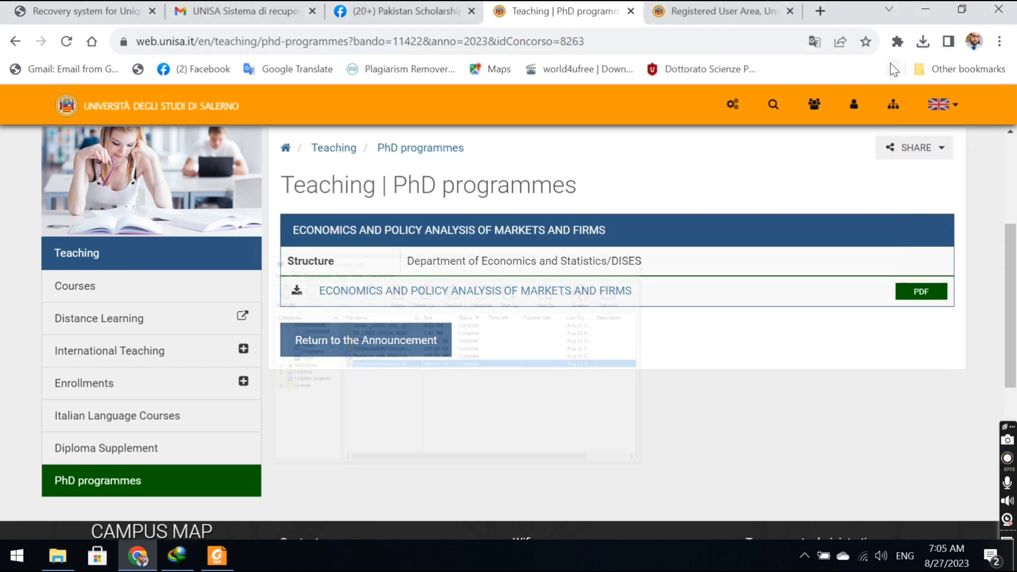
{"action": "double_click", "coordinate": [853, 20]}
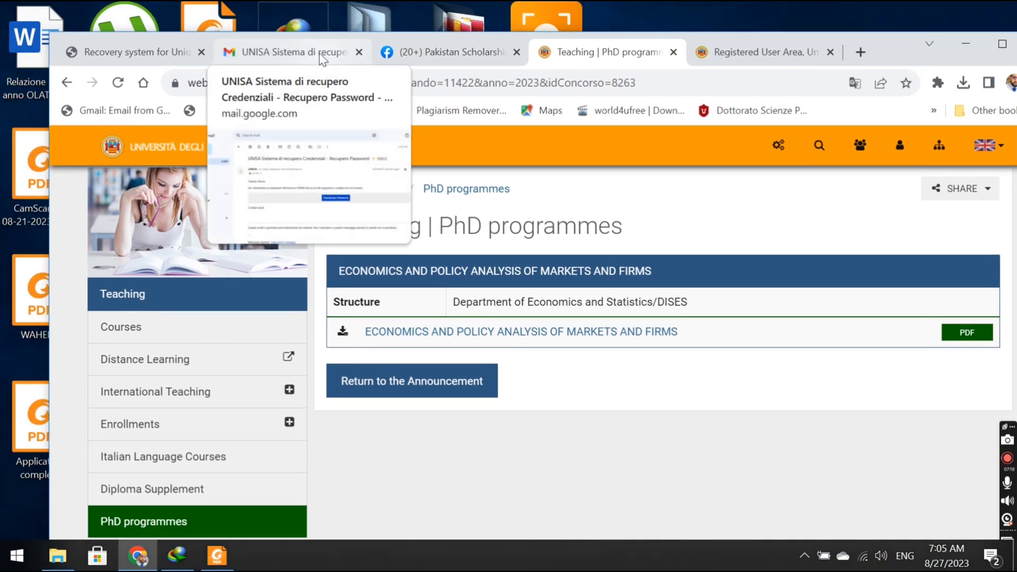
{"action": "left_click", "coordinate": [182, 42]}
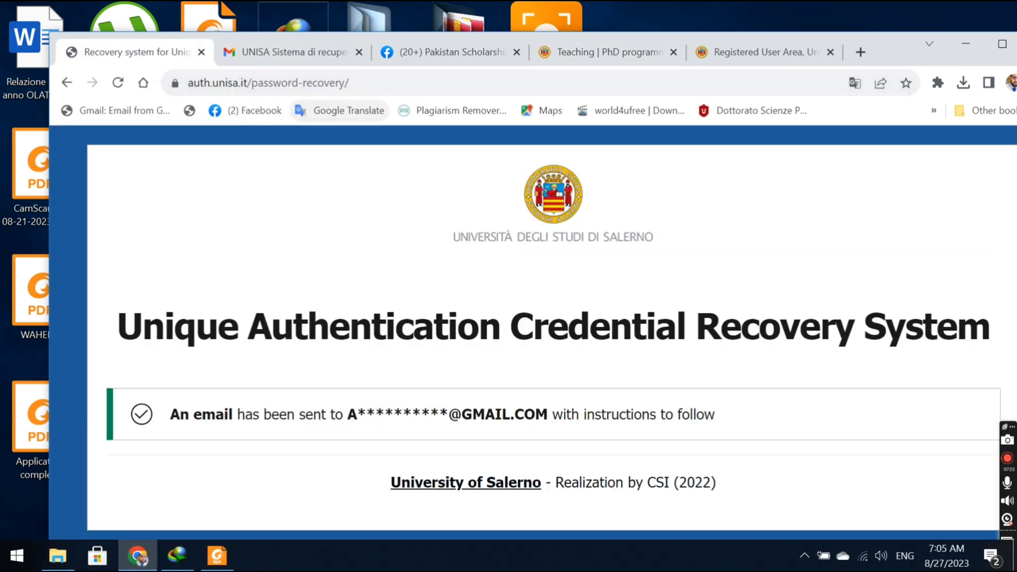
{"action": "left_click_drag", "start_coordinate": [894, 46], "coordinate": [946, 79]}
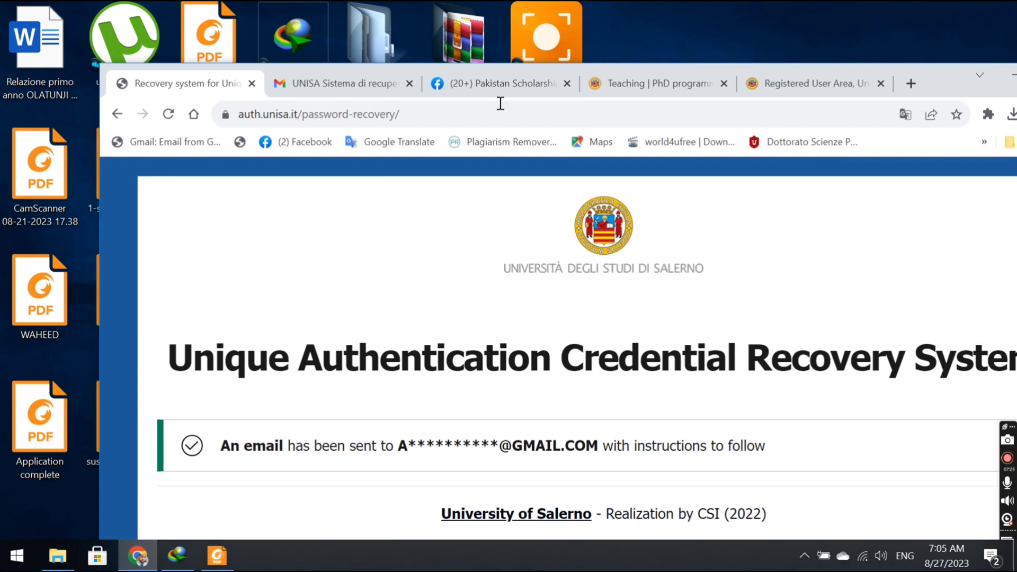
{"action": "left_click", "coordinate": [251, 83]}
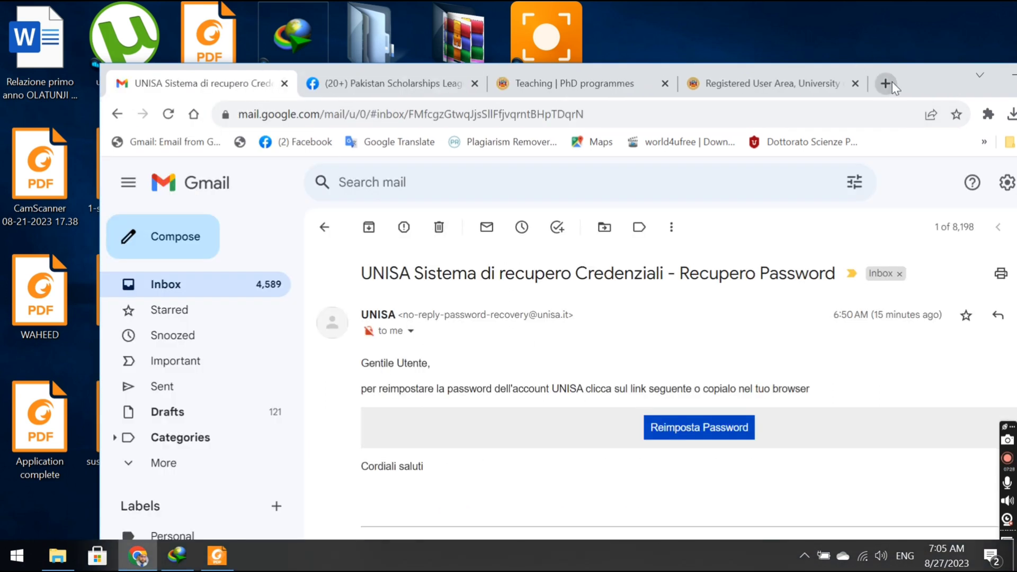
{"action": "left_click", "coordinate": [891, 82]}
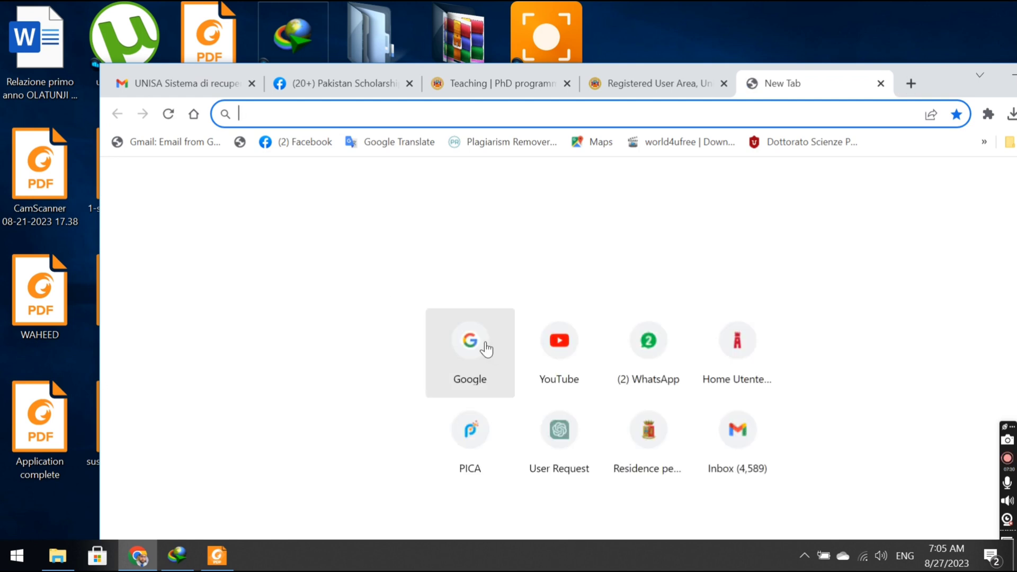
Step: Search Google for 'unisa esse3' and open the User area (ESSE3) result in a new tab
{"action": "left_click", "coordinate": [487, 350]}
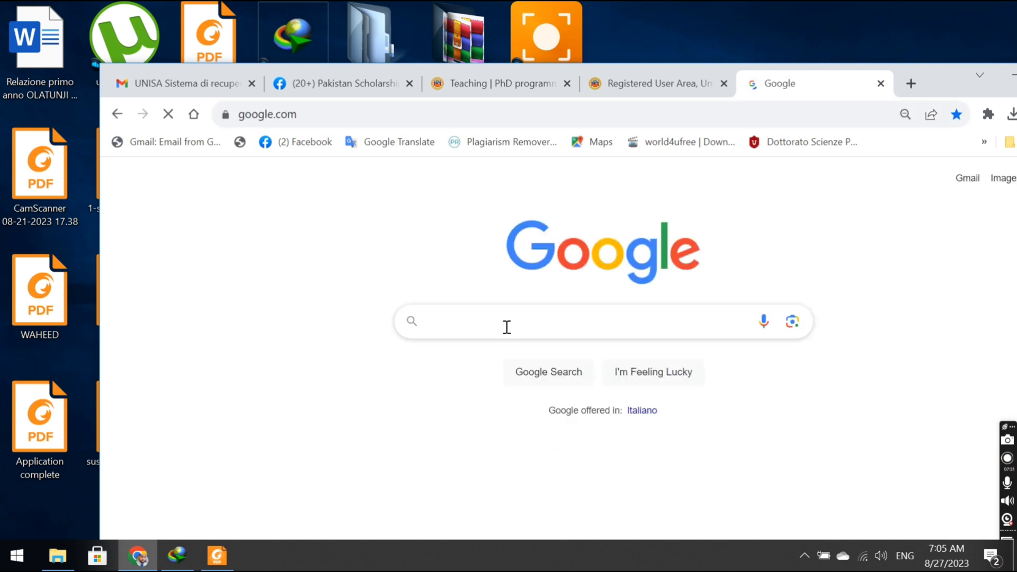
{"action": "left_click", "coordinate": [506, 327]}
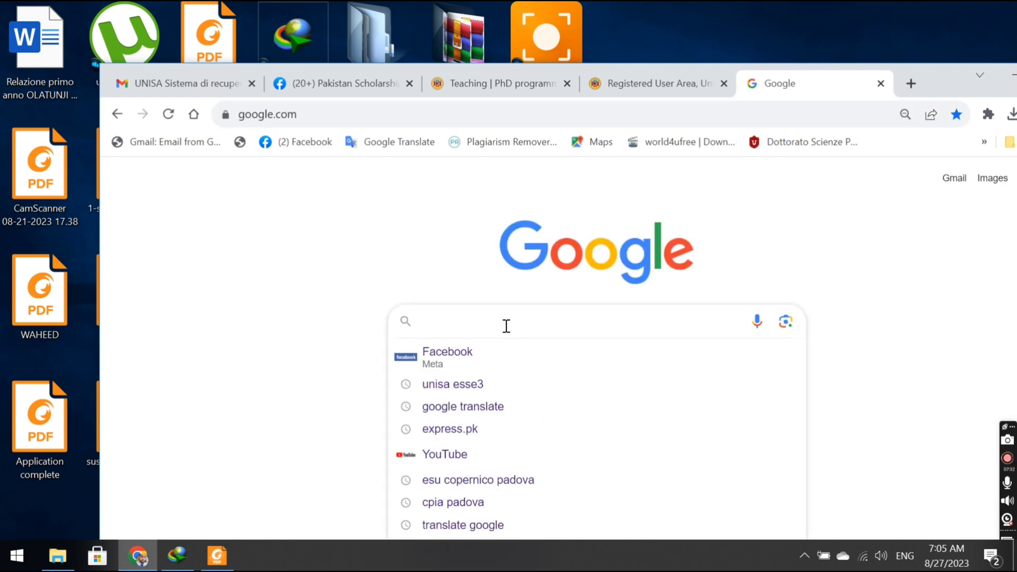
{"action": "left_click", "coordinate": [487, 383]}
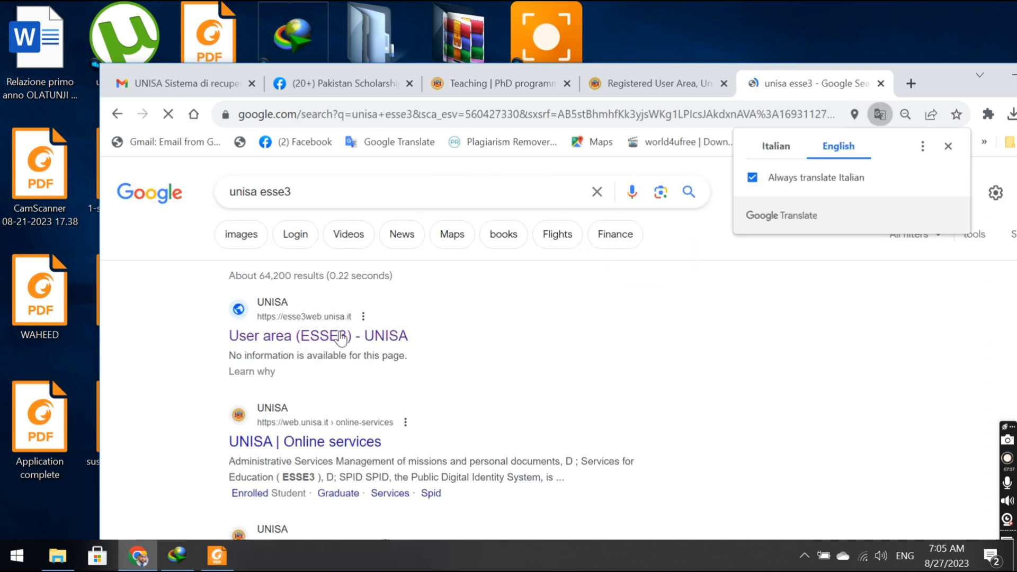
{"action": "right_click", "coordinate": [314, 335]}
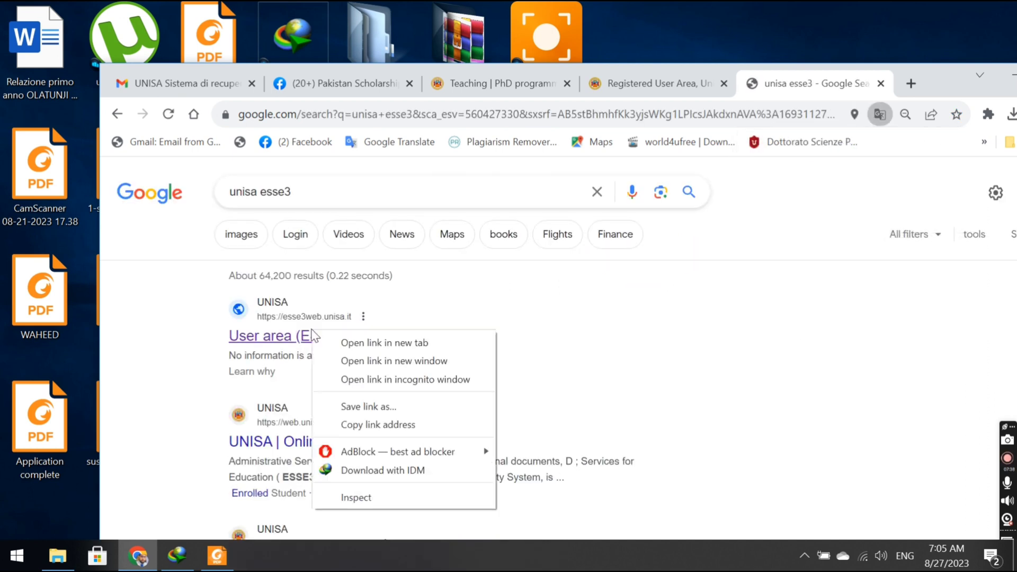
{"action": "left_click", "coordinate": [377, 343]}
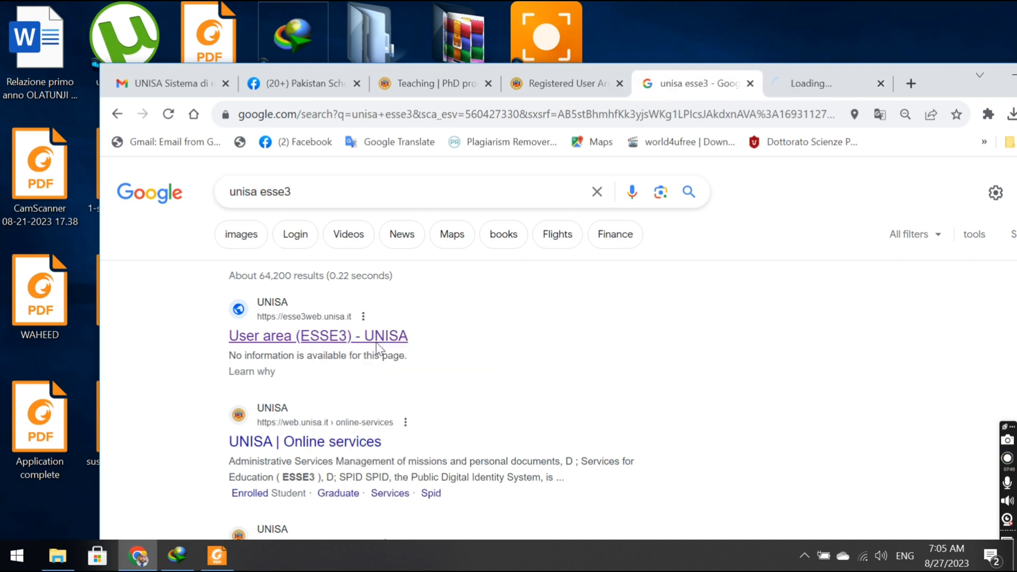
{"action": "left_click", "coordinate": [827, 85]}
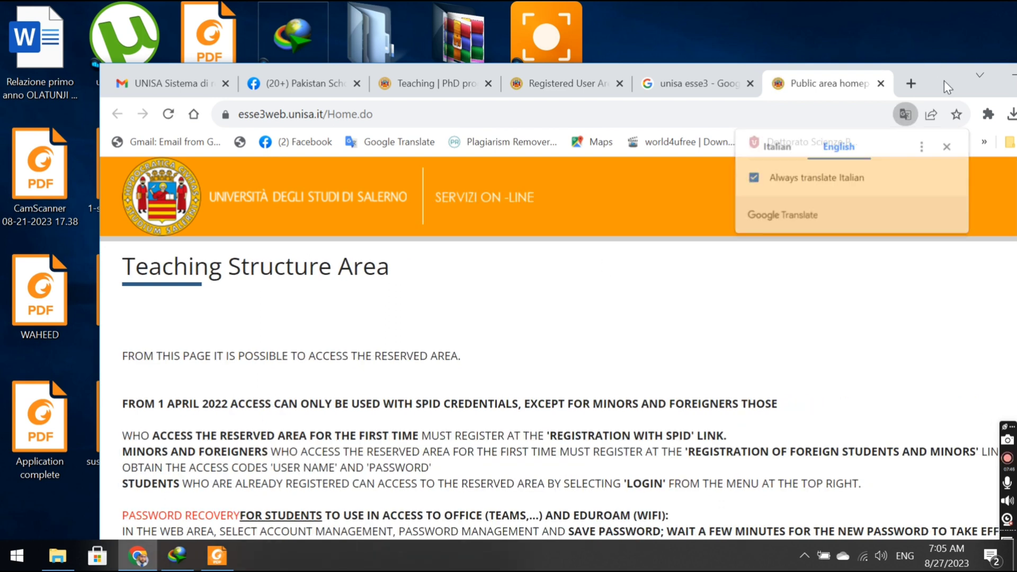
{"action": "left_click_drag", "start_coordinate": [944, 81], "coordinate": [872, 55]}
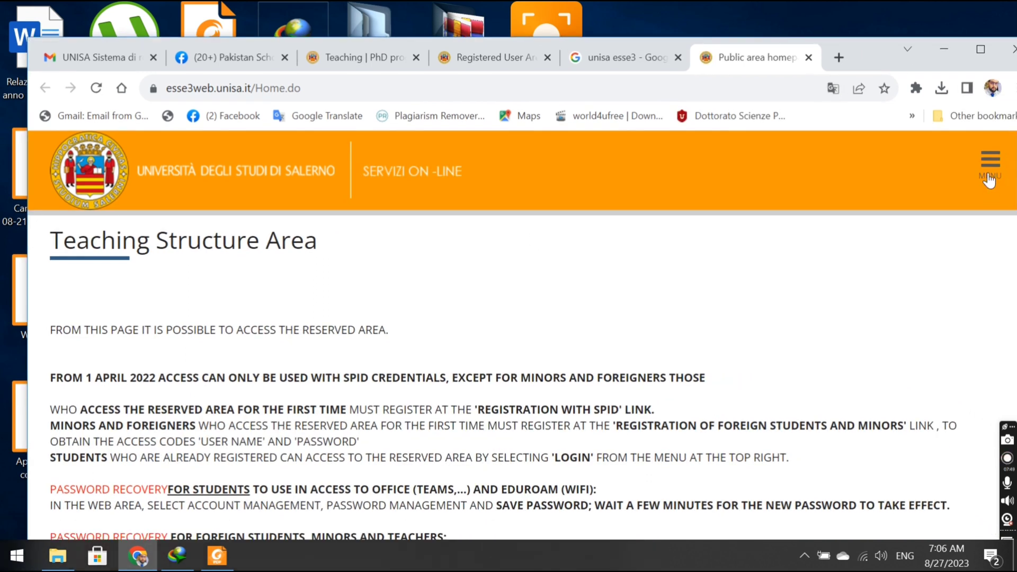
Step: Log in to the ESSE3 reserved area, close the older tab, and switch the site to English
{"action": "left_click", "coordinate": [988, 171]}
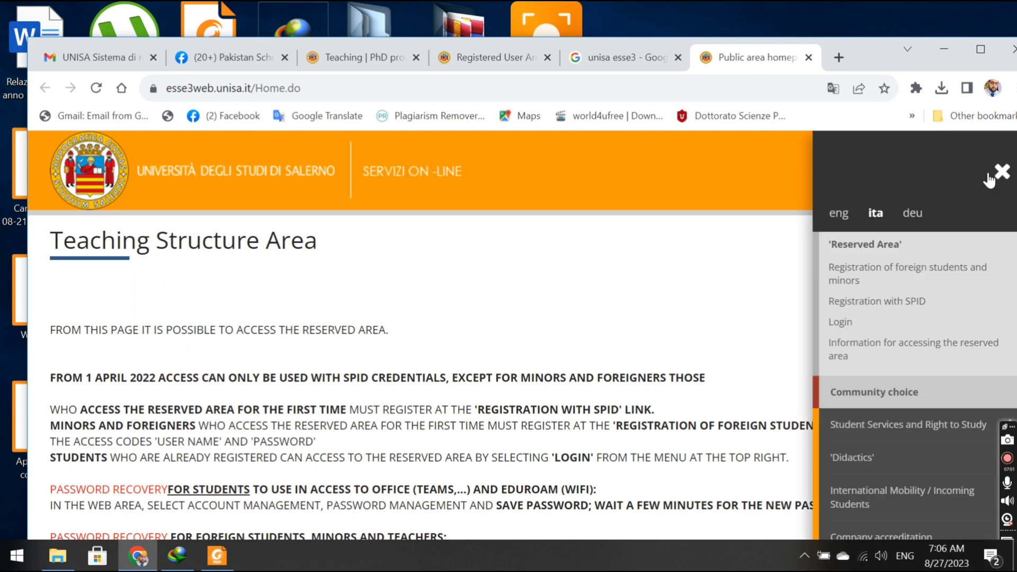
{"action": "left_click", "coordinate": [846, 322]}
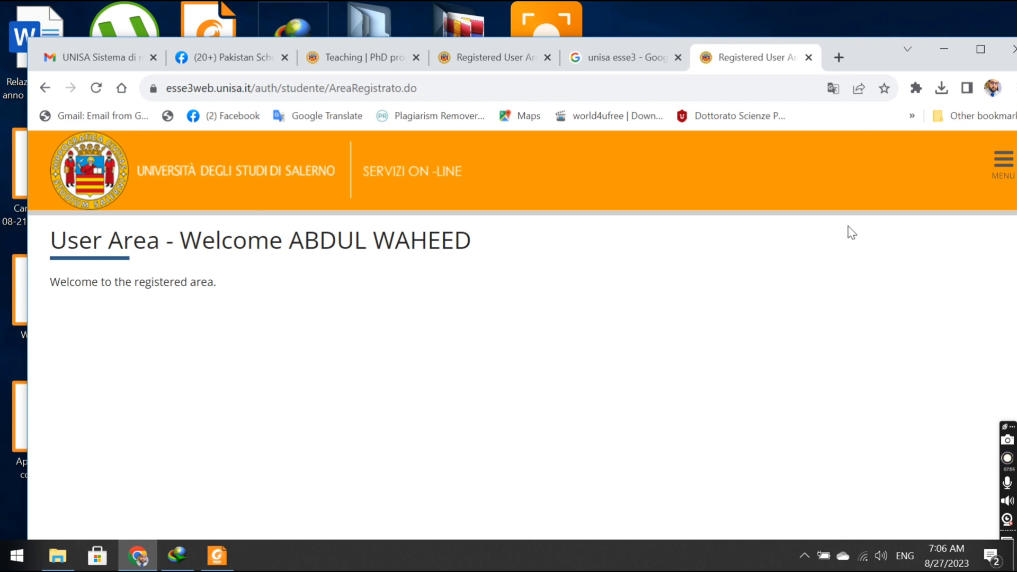
{"action": "left_click", "coordinate": [546, 58]}
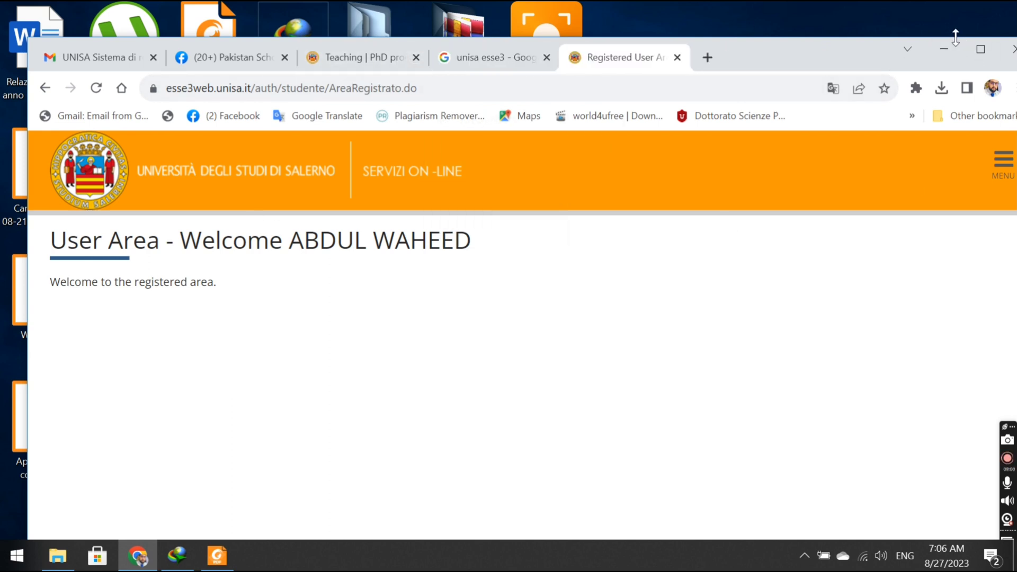
{"action": "double_click", "coordinate": [880, 62]}
{"action": "left_click", "coordinate": [986, 129]}
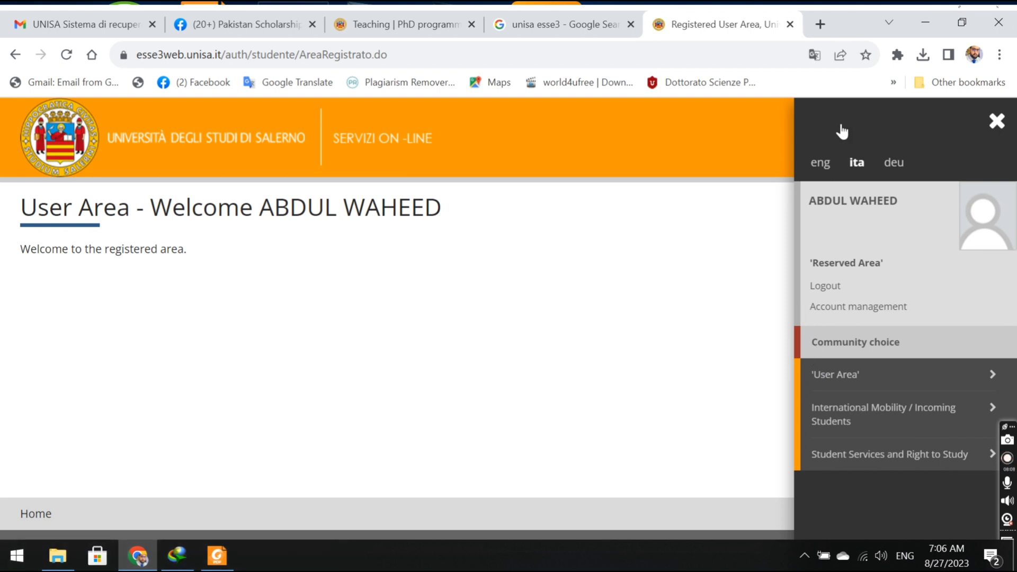
{"action": "left_click", "coordinate": [827, 164]}
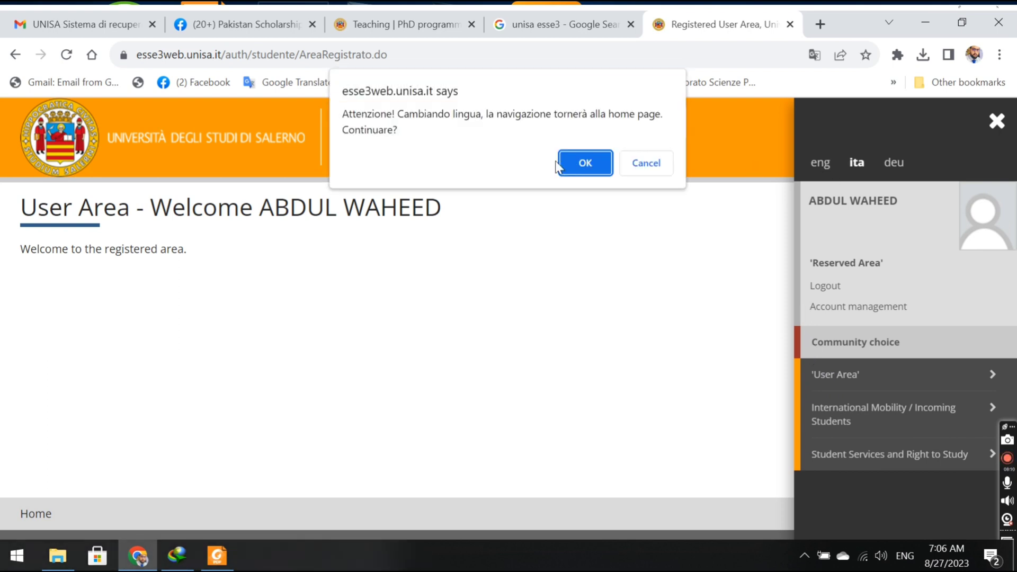
{"action": "left_click", "coordinate": [586, 164]}
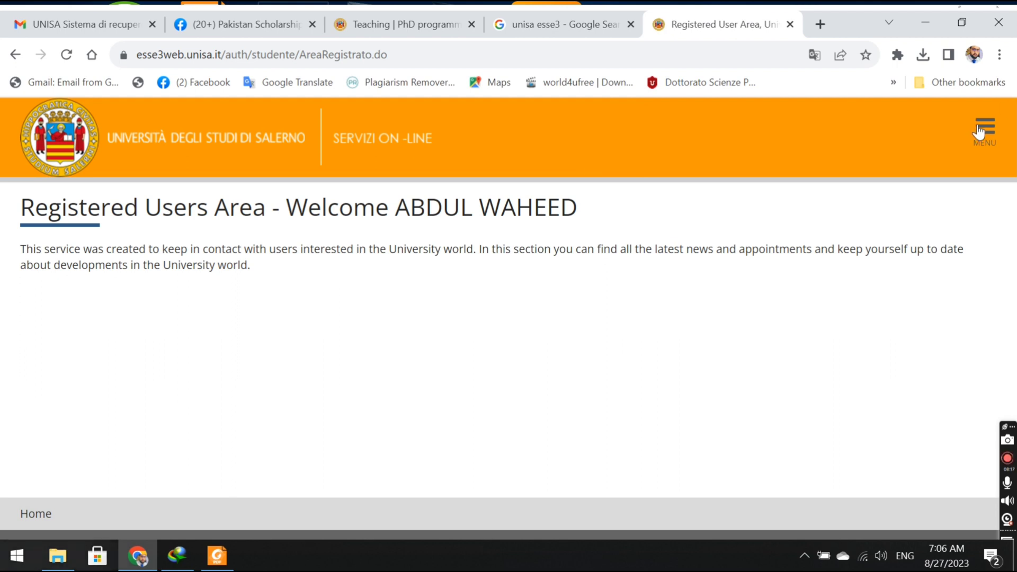
Step: Go to Home > Admission test and continue the pending Competition registration
{"action": "left_click", "coordinate": [980, 132]}
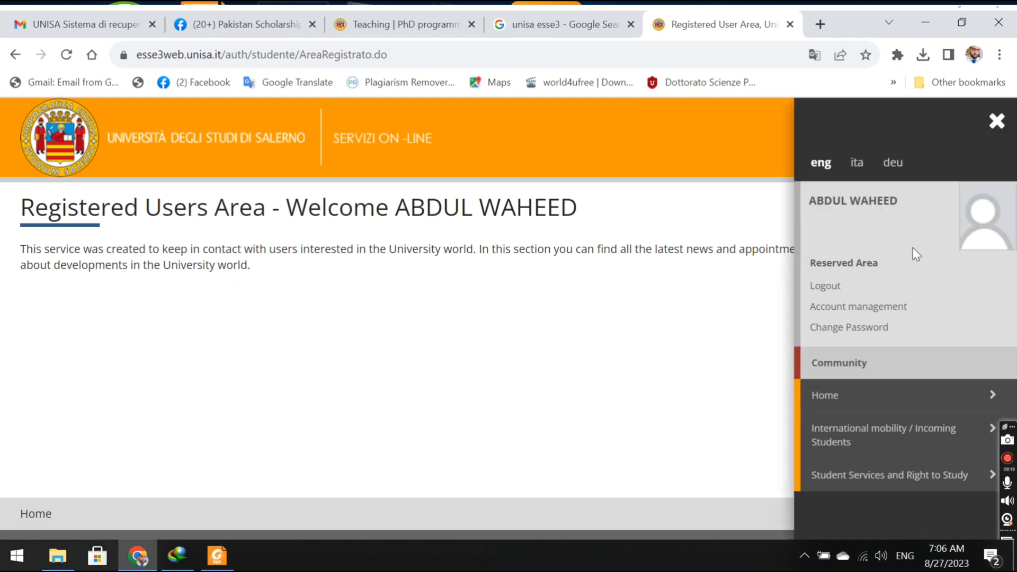
{"action": "left_click", "coordinate": [838, 404]}
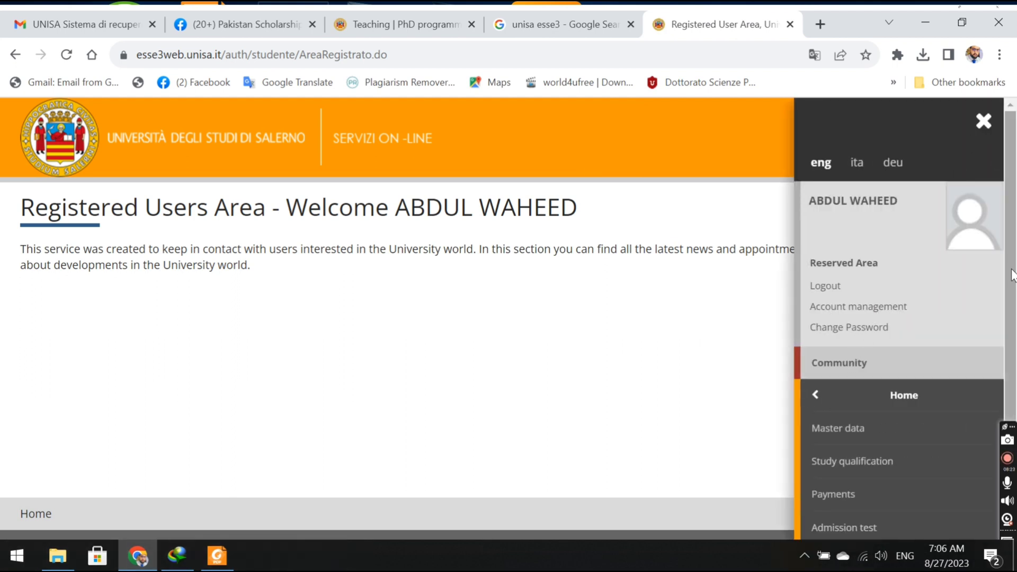
{"action": "scroll", "coordinate": [1009, 265], "scroll_direction": "down", "scroll_amount": 3}
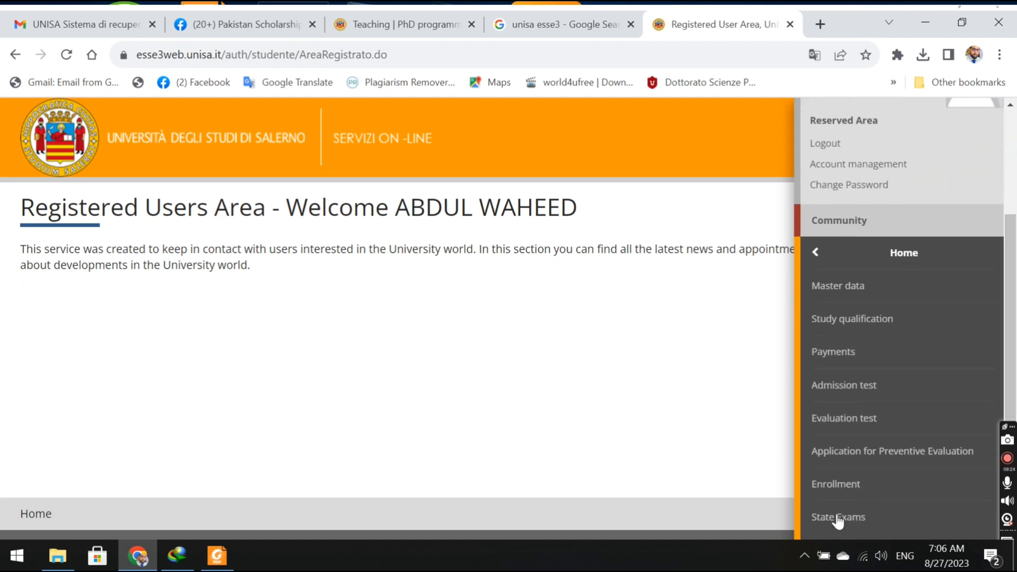
{"action": "left_click", "coordinate": [845, 393]}
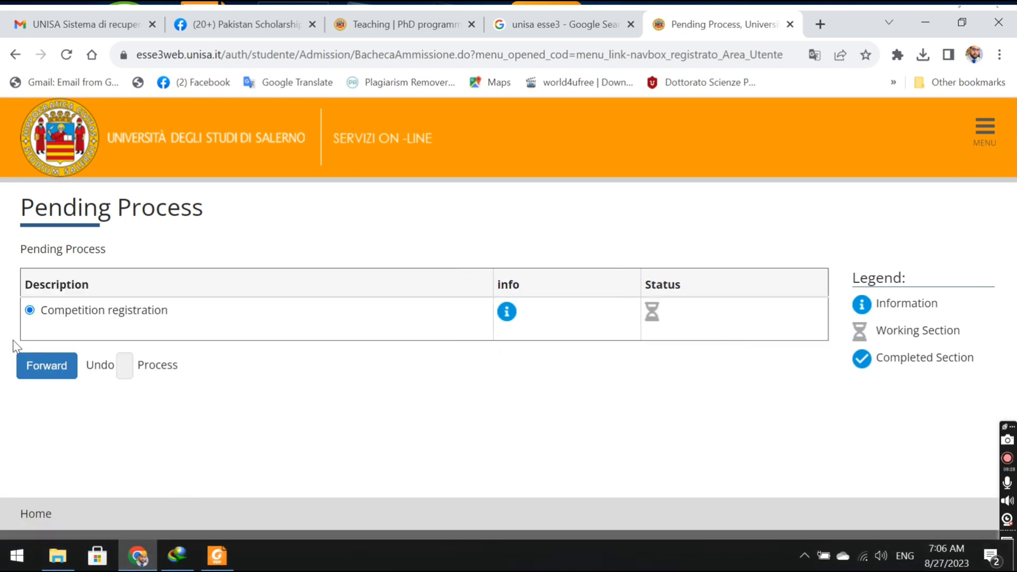
{"action": "left_click", "coordinate": [124, 373]}
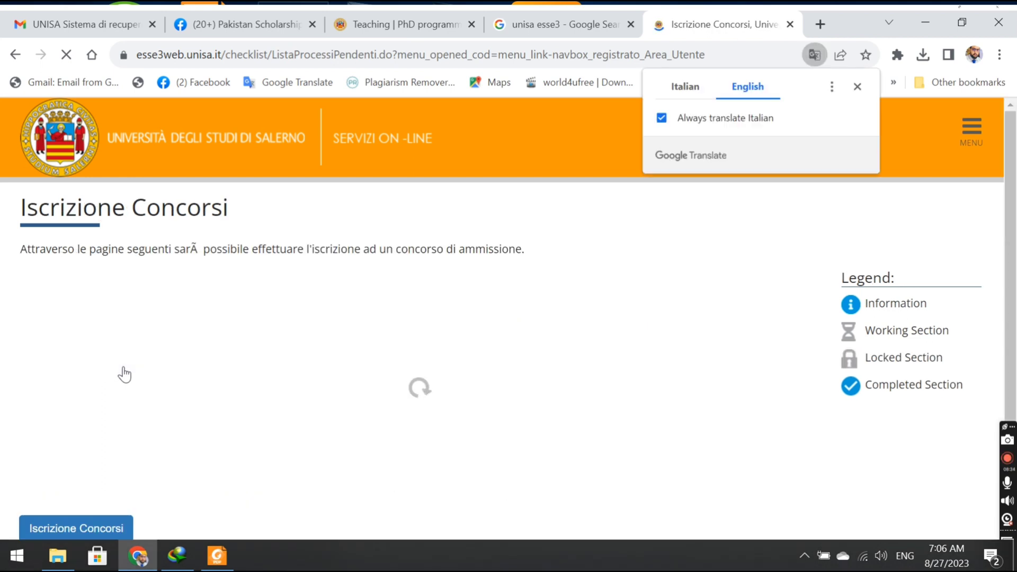
Step: Start the competition registration with PhD course (DM226/2021) as the course type
{"action": "left_click_drag", "start_coordinate": [1016, 146], "coordinate": [1016, 417]}
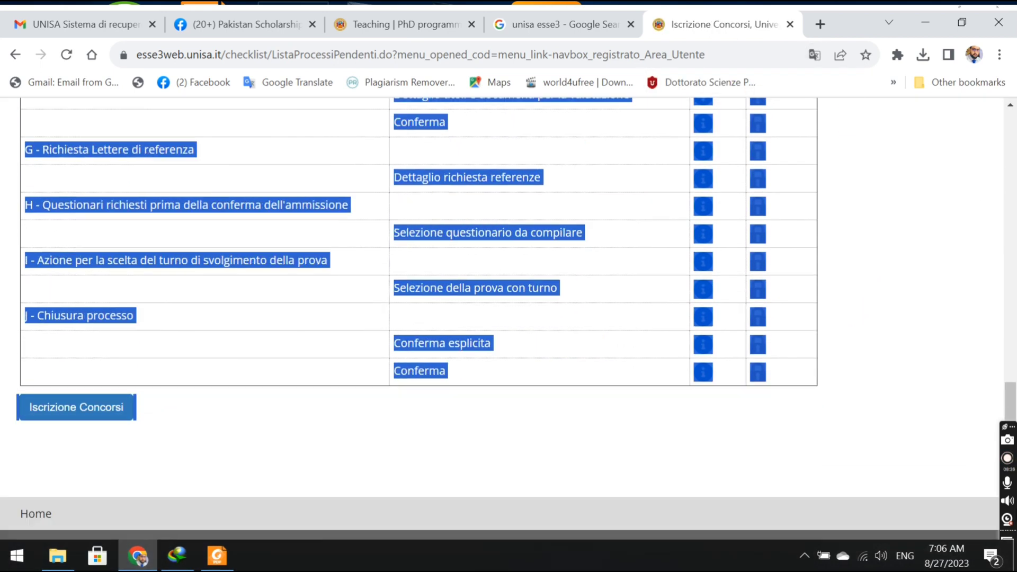
{"action": "left_click", "coordinate": [588, 467]}
{"action": "left_click", "coordinate": [69, 414]}
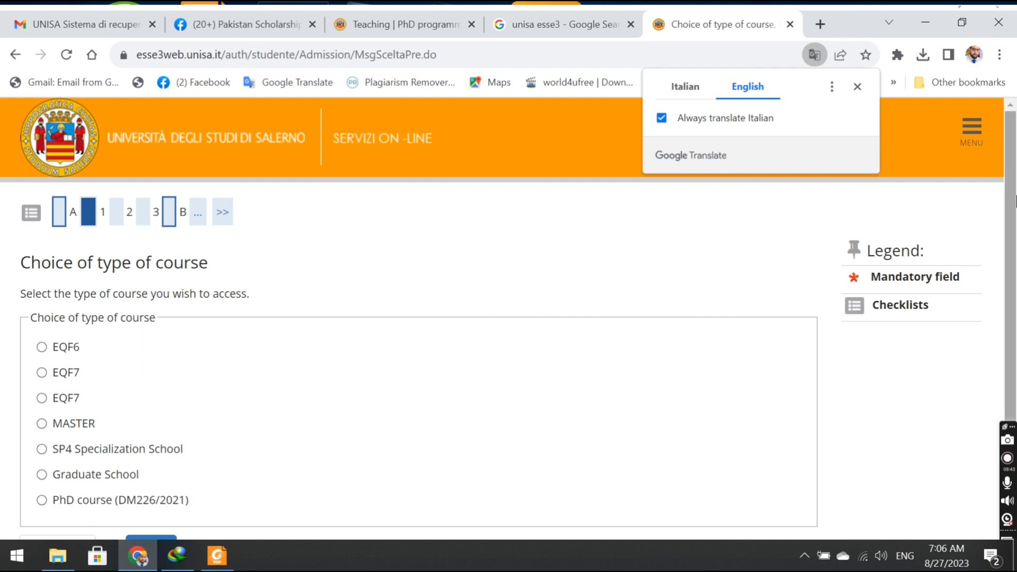
{"action": "scroll", "coordinate": [296, 380], "scroll_direction": "down", "scroll_amount": 3}
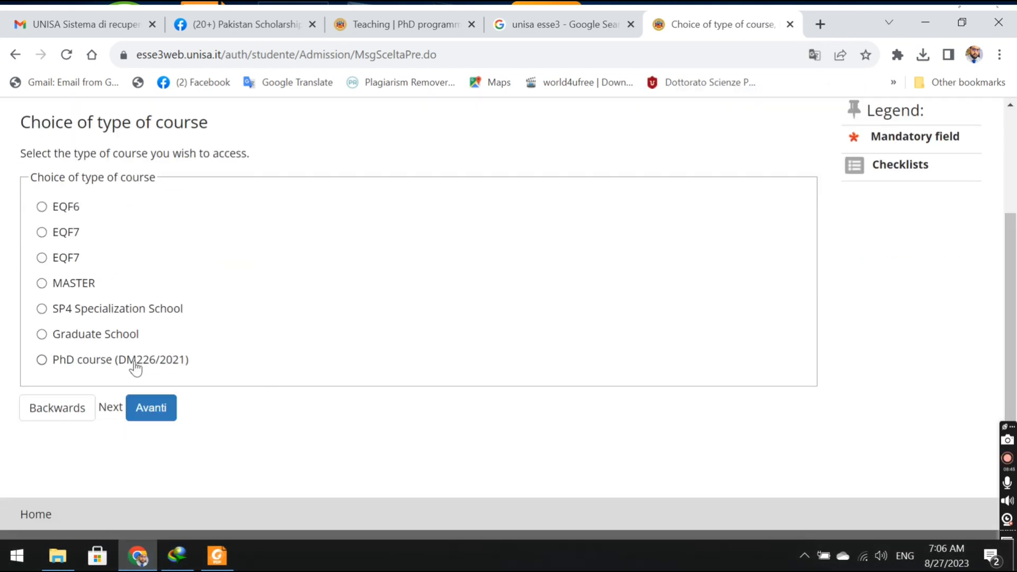
{"action": "left_click", "coordinate": [152, 419]}
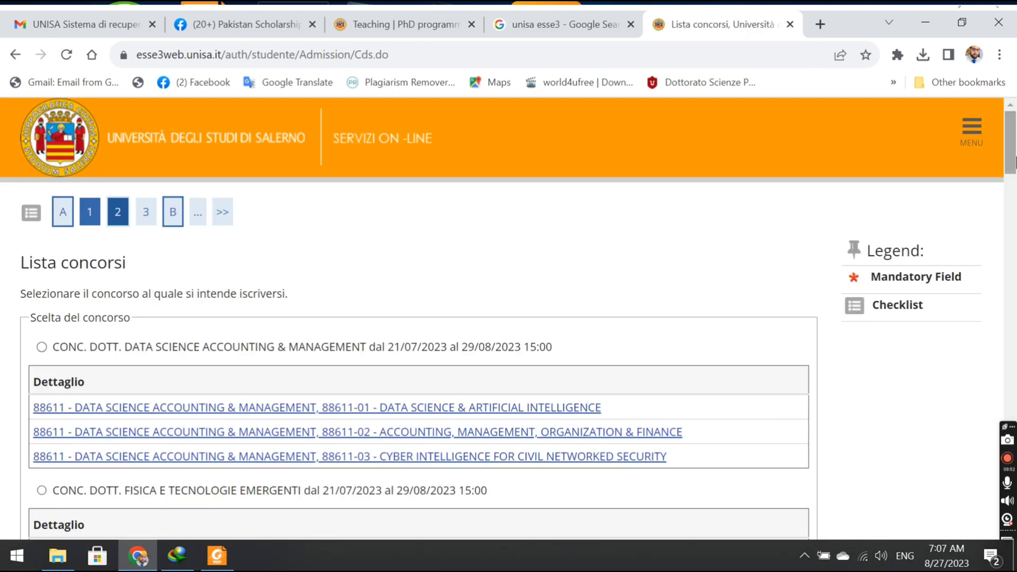
Step: Scroll the doctoral competitions list and open the Educational and Social Research competition details
{"action": "left_click_drag", "start_coordinate": [1015, 136], "coordinate": [989, 457]}
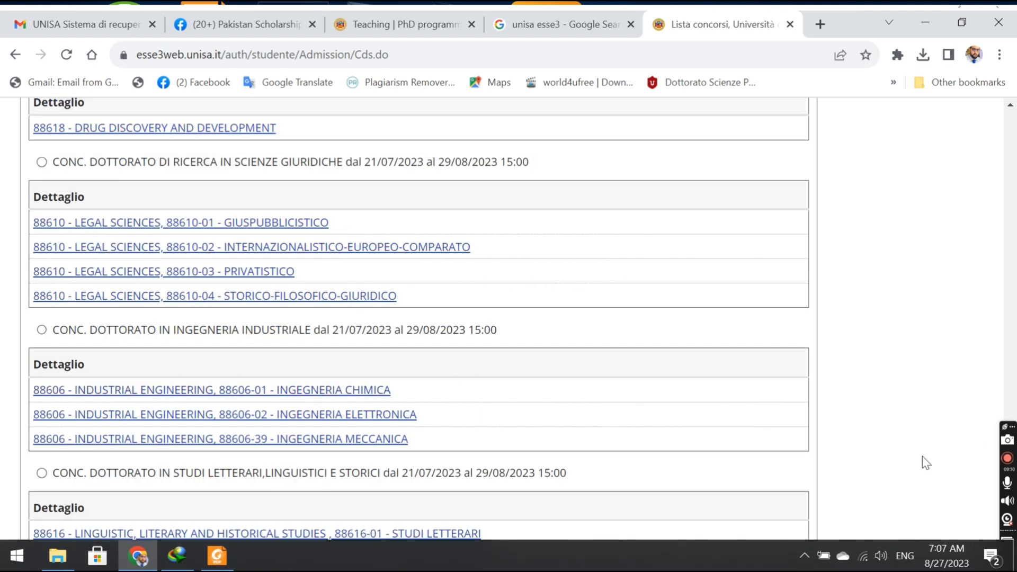
{"action": "left_click", "coordinate": [1015, 371]}
{"action": "left_click_drag", "start_coordinate": [1012, 386], "coordinate": [1015, 495]}
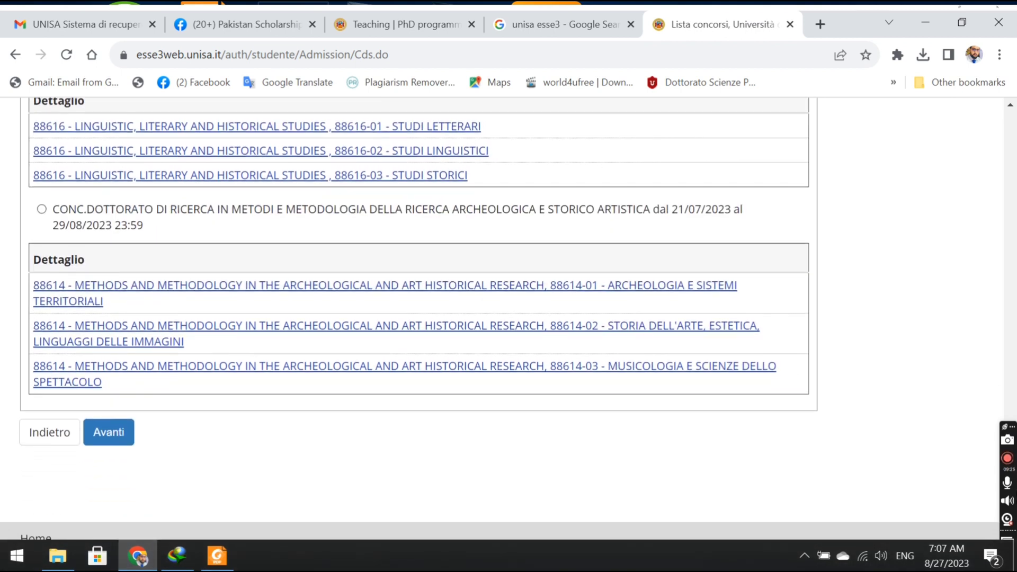
{"action": "scroll", "coordinate": [985, 429], "scroll_direction": "up", "scroll_amount": 10}
{"action": "scroll", "coordinate": [977, 416], "scroll_direction": "up", "scroll_amount": 10}
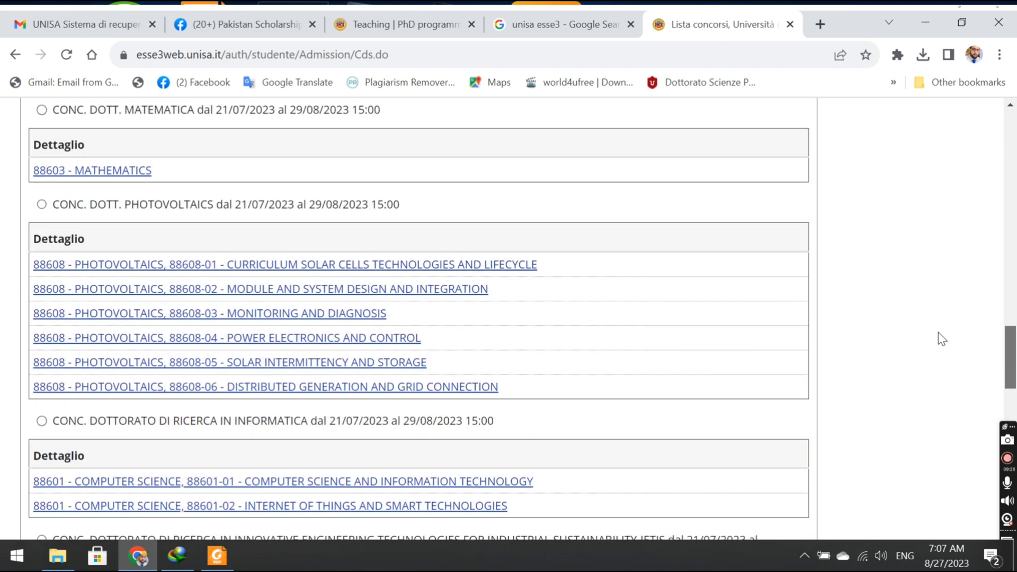
{"action": "scroll", "coordinate": [932, 324], "scroll_direction": "up", "scroll_amount": 3}
{"action": "scroll", "coordinate": [925, 302], "scroll_direction": "up", "scroll_amount": 2}
{"action": "scroll", "coordinate": [919, 294], "scroll_direction": "up", "scroll_amount": 2}
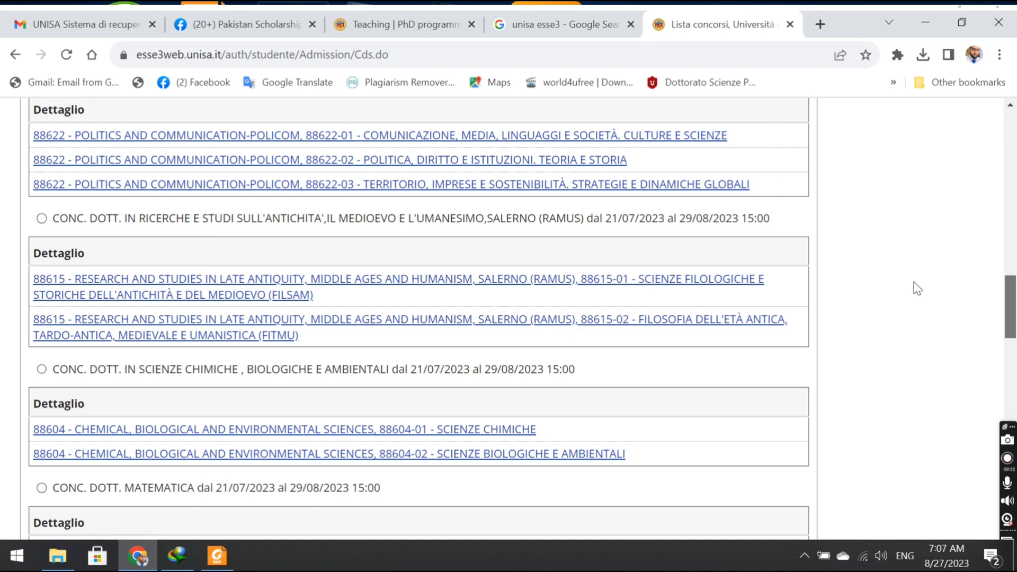
{"action": "scroll", "coordinate": [918, 289], "scroll_direction": "up", "scroll_amount": 5}
{"action": "scroll", "coordinate": [901, 249], "scroll_direction": "down", "scroll_amount": 15}
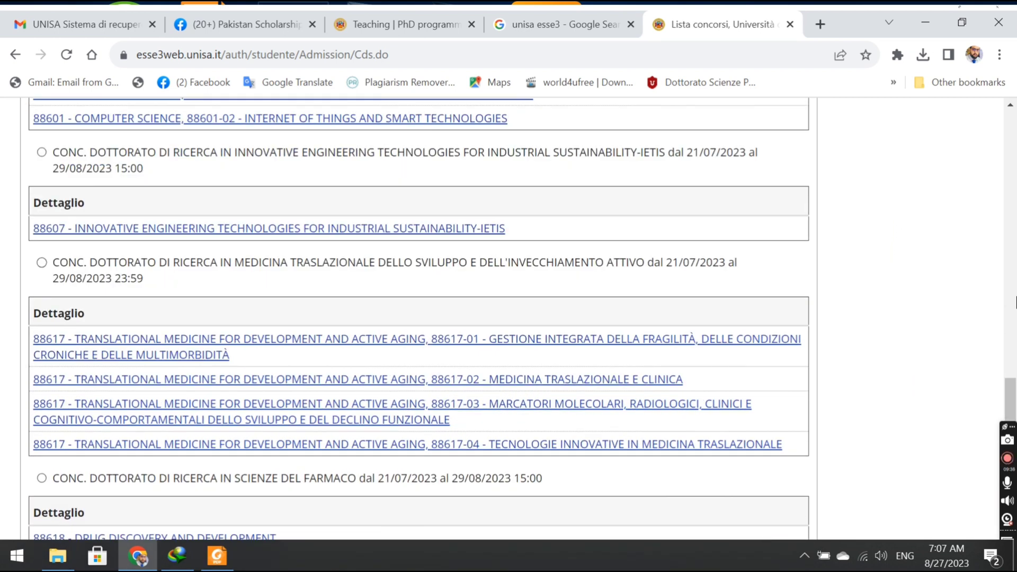
{"action": "left_click_drag", "start_coordinate": [1015, 377], "coordinate": [979, 206]}
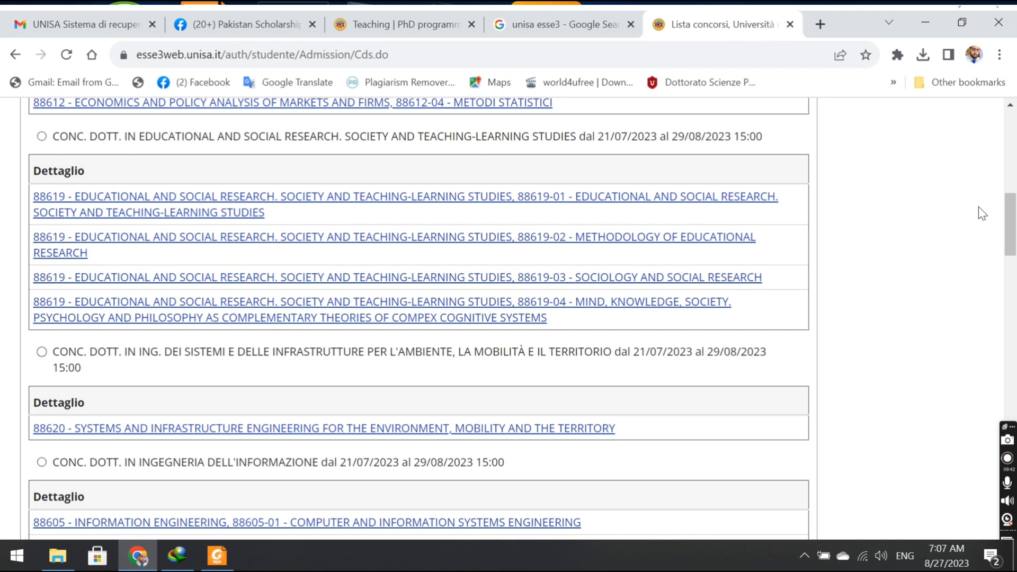
{"action": "left_click", "coordinate": [436, 277]}
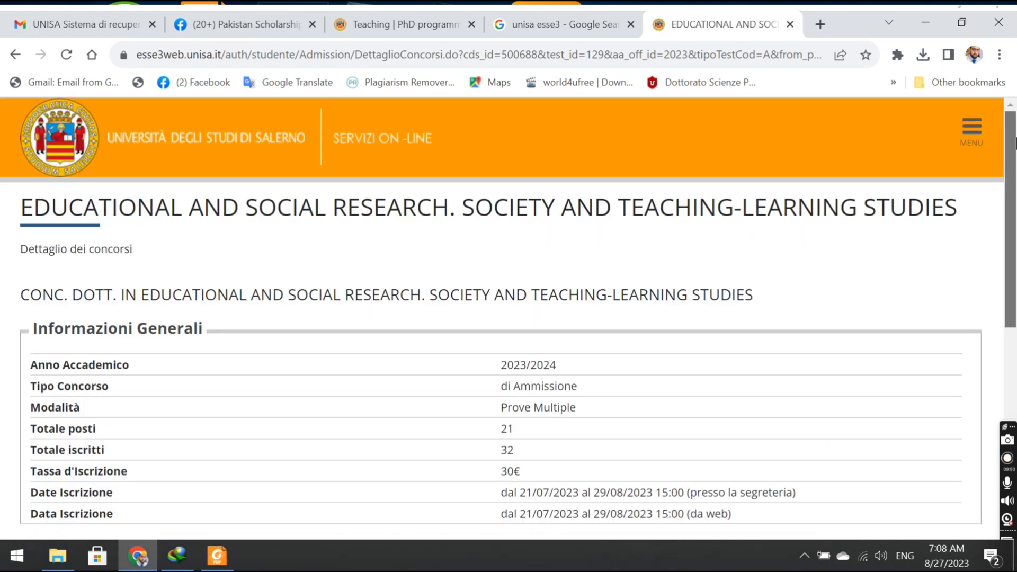
Step: Review the Educational and Social Research details (21 places, €30 fee) and return to the competitions list
{"action": "scroll", "coordinate": [1016, 154], "scroll_direction": "down", "scroll_amount": 4}
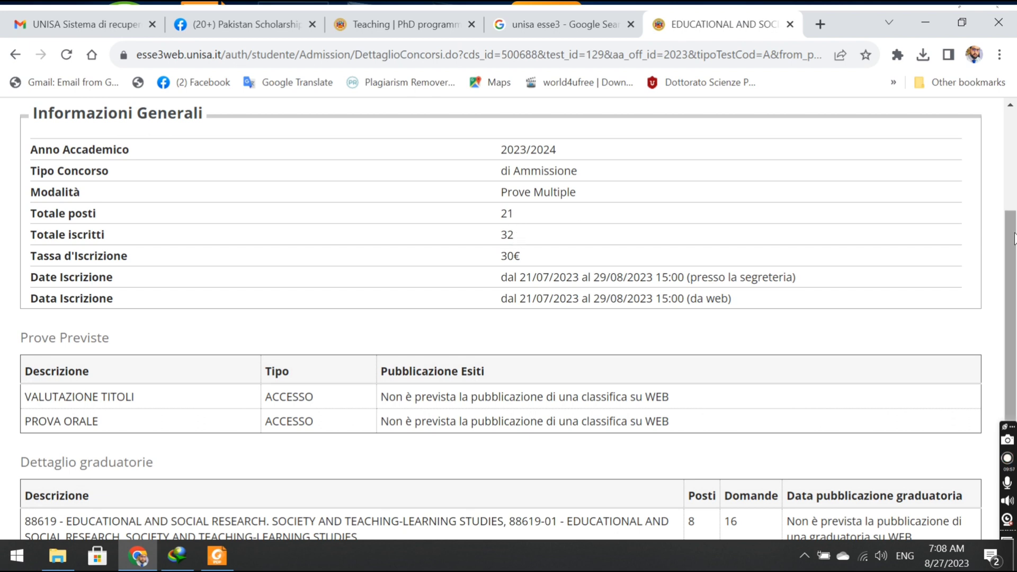
{"action": "scroll", "coordinate": [1015, 239], "scroll_direction": "down", "scroll_amount": 5}
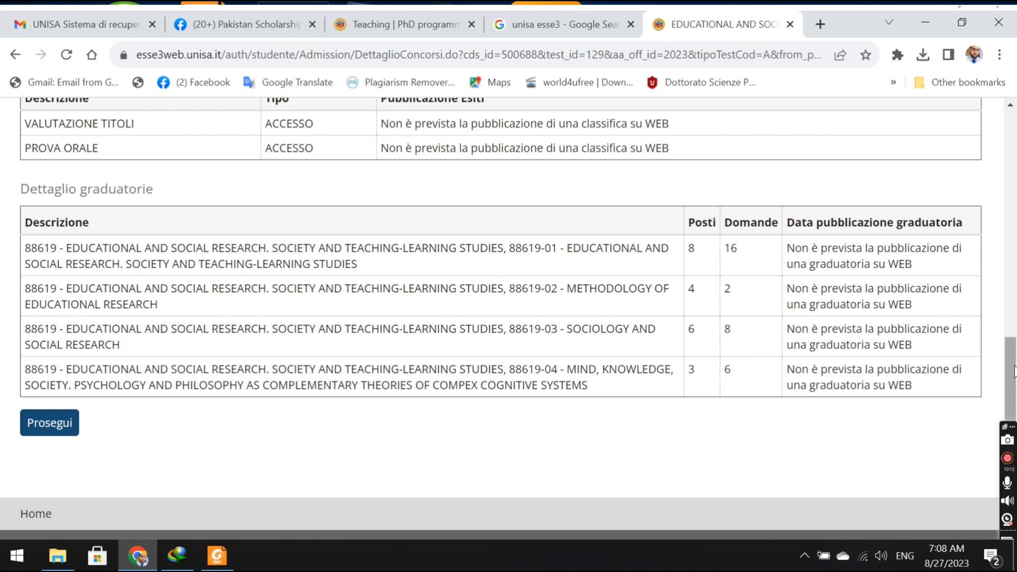
{"action": "left_click_drag", "start_coordinate": [1016, 377], "coordinate": [906, 62]}
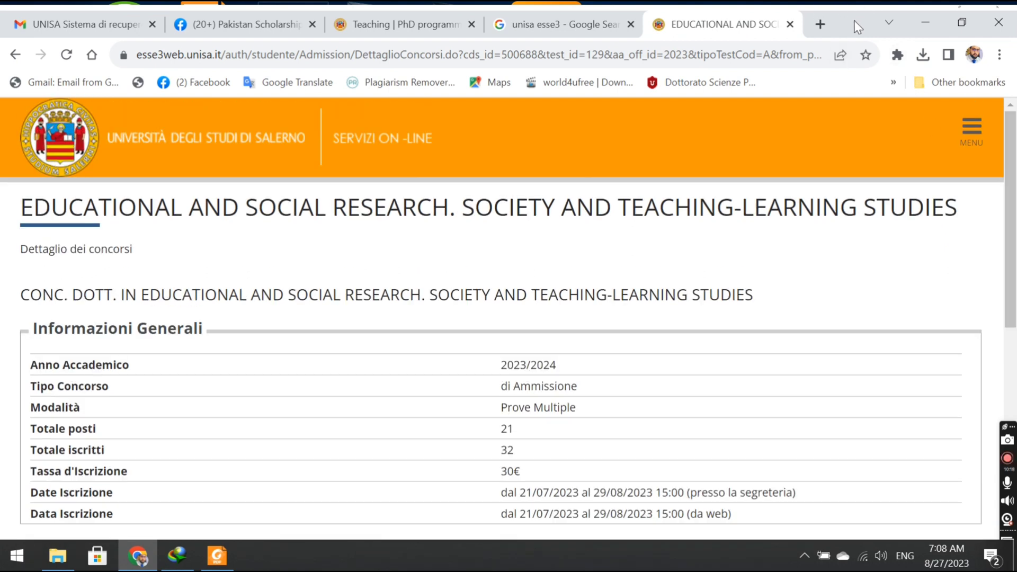
{"action": "left_click_drag", "start_coordinate": [855, 24], "coordinate": [907, 92]}
{"action": "left_click", "coordinate": [80, 127]}
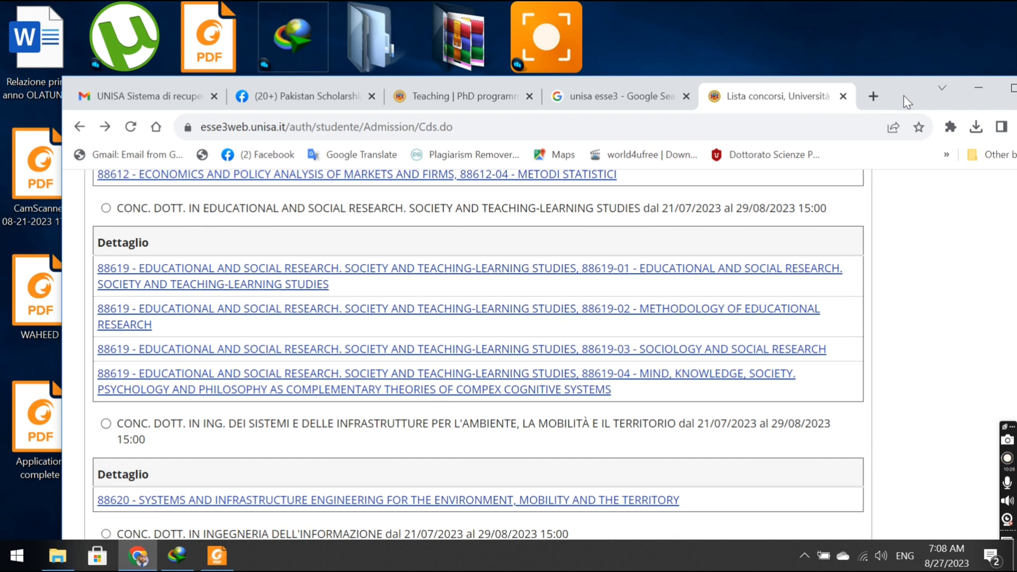
Step: Select CONC. DOTT. IN EDUCATIONAL AND SOCIAL RESEARCH and confirm the competition choice
{"action": "double_click", "coordinate": [904, 95]}
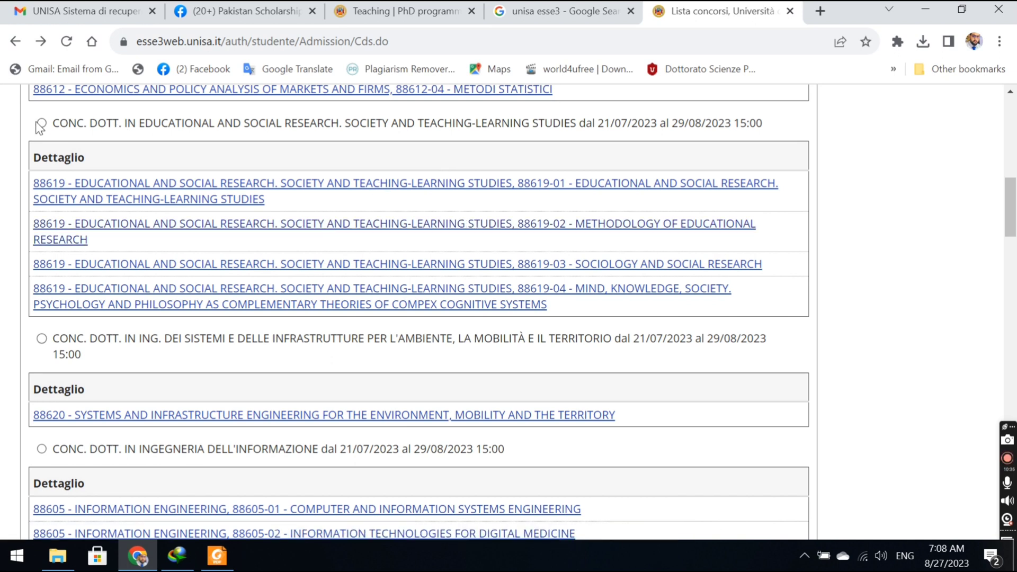
{"action": "left_click_drag", "start_coordinate": [1010, 206], "coordinate": [959, 169]}
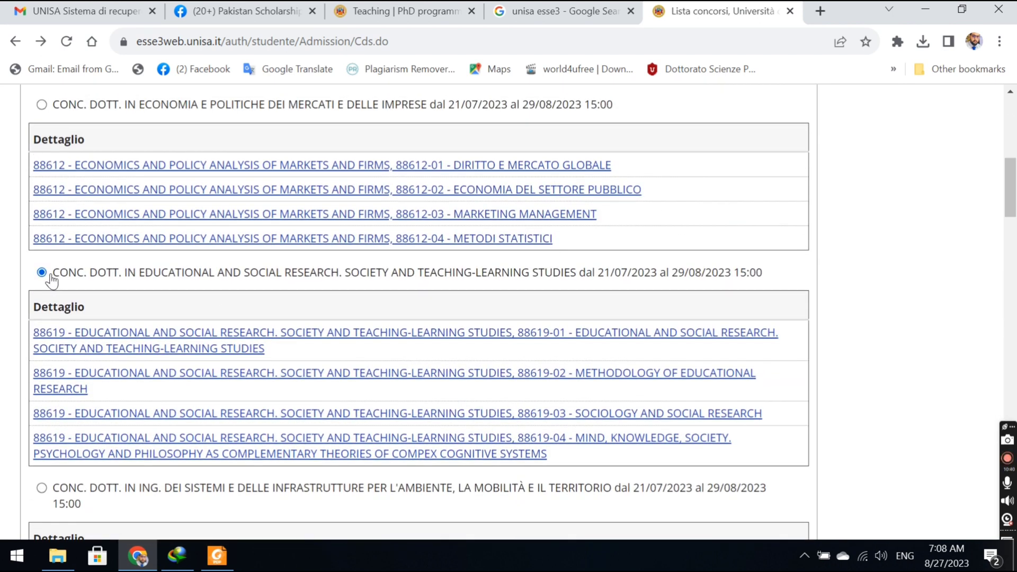
{"action": "left_click_drag", "start_coordinate": [1010, 188], "coordinate": [1011, 503]}
{"action": "left_click", "coordinate": [113, 391]}
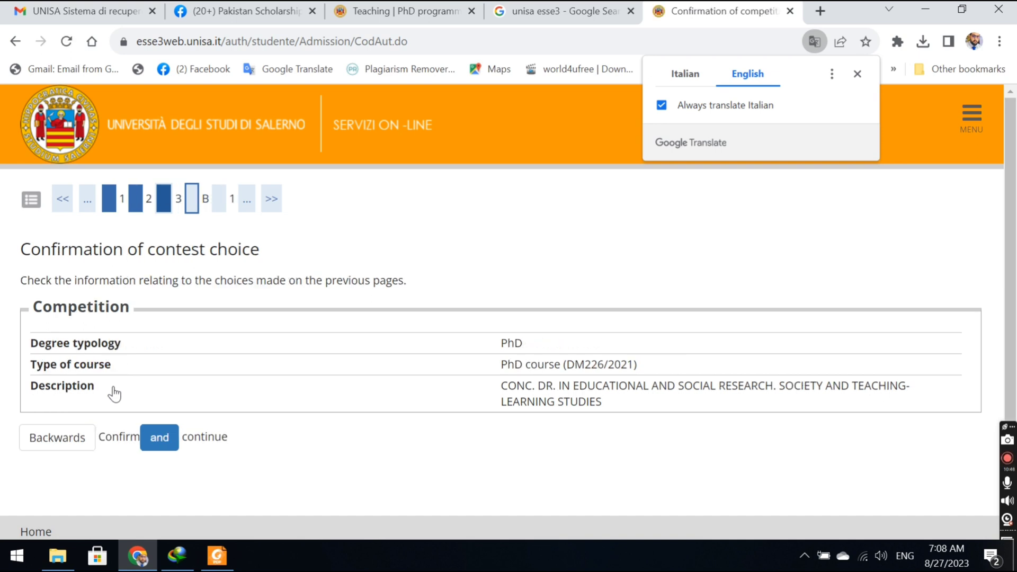
{"action": "left_click", "coordinate": [170, 443]}
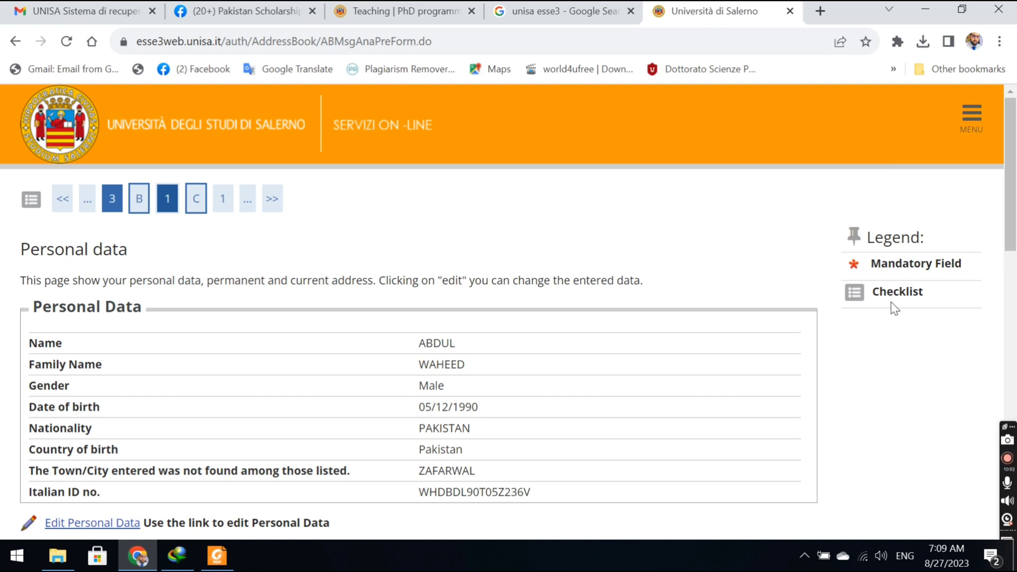
Step: Confirm the personal data, continue to ID documents, and start attaching a new ID document
{"action": "left_click_drag", "start_coordinate": [1012, 175], "coordinate": [1015, 451]}
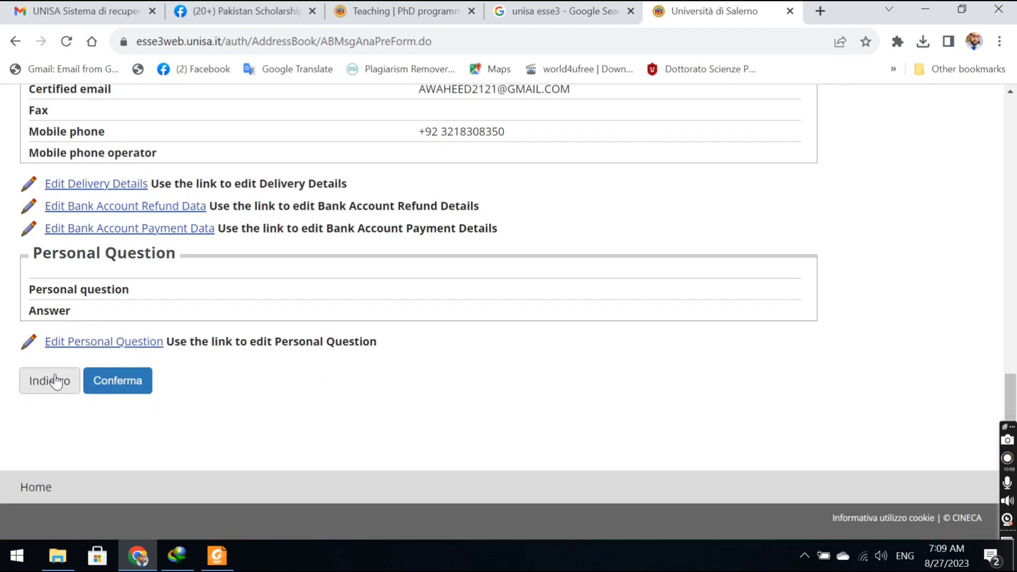
{"action": "left_click", "coordinate": [116, 386]}
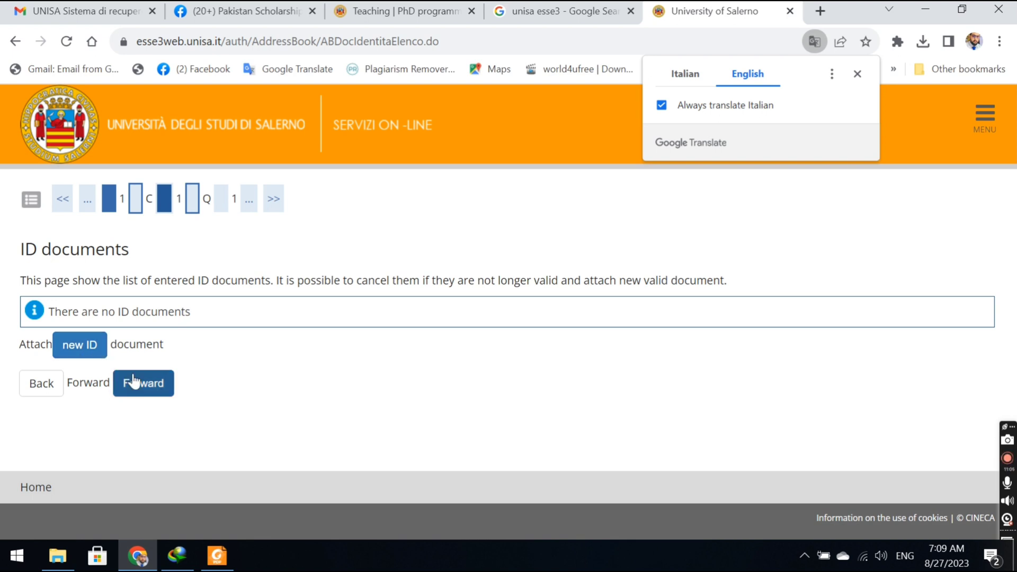
{"action": "left_click", "coordinate": [143, 388]}
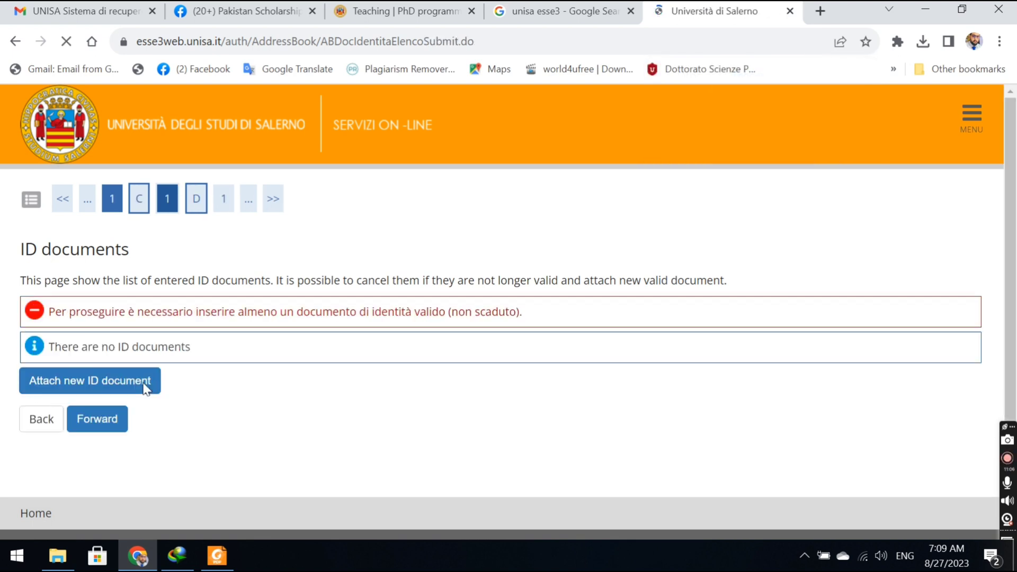
{"action": "left_click", "coordinate": [74, 386]}
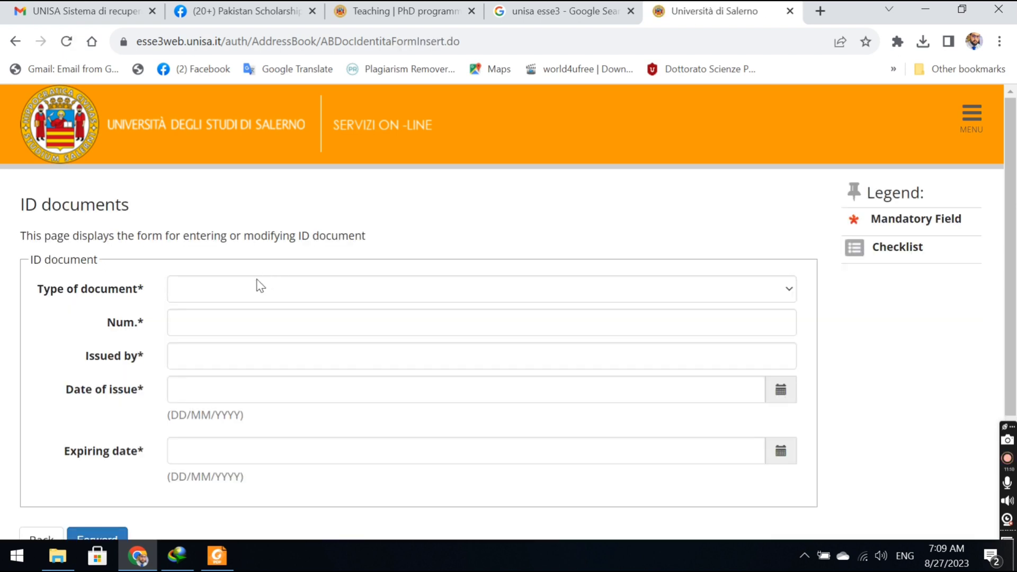
Step: Fill the ID form with Passaporto, the passport number, and Government of Pakistan as issuer
{"action": "left_click", "coordinate": [248, 289]}
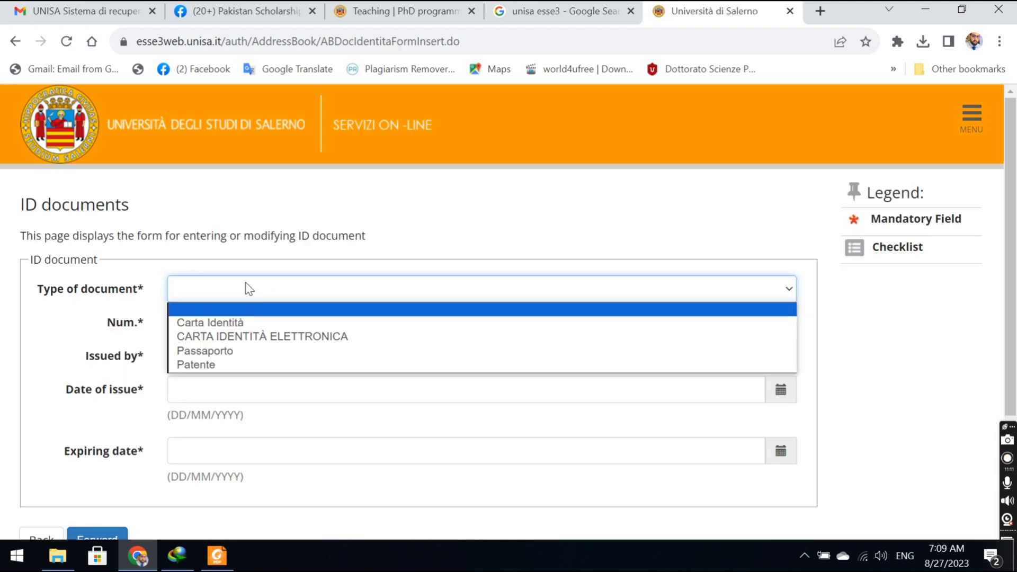
{"action": "left_click", "coordinate": [238, 352]}
{"action": "left_click", "coordinate": [182, 326]}
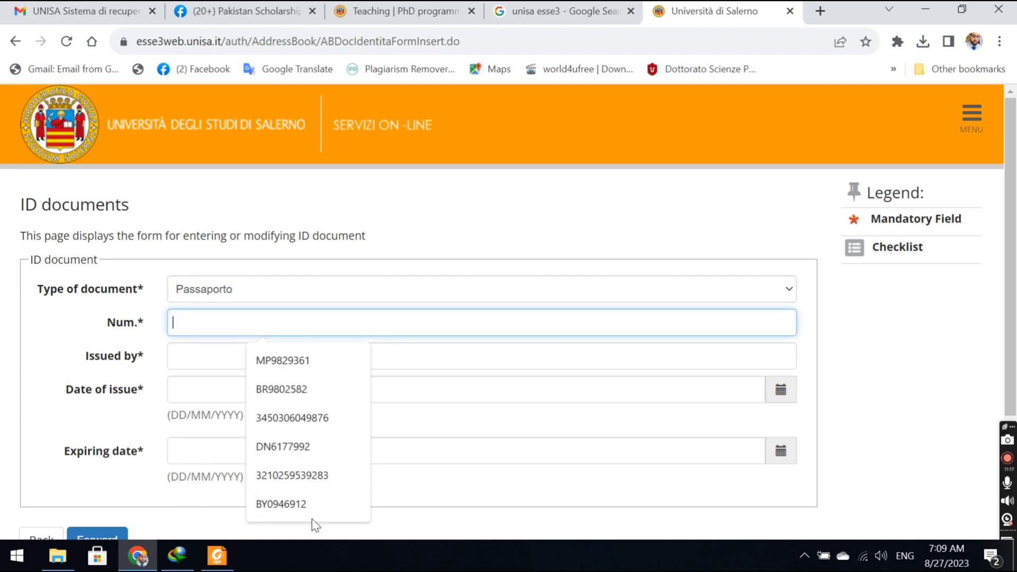
{"action": "left_click", "coordinate": [321, 449]}
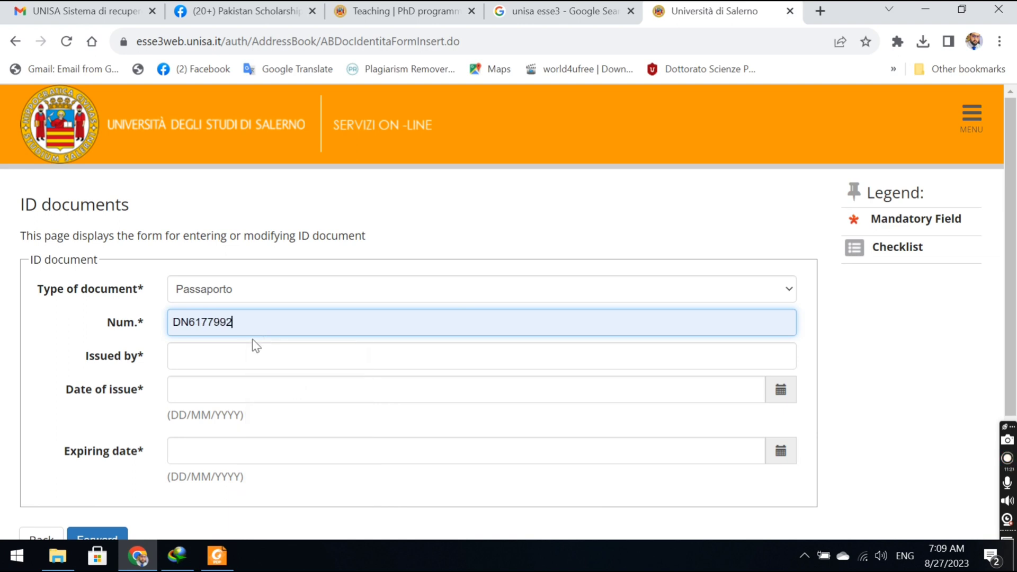
{"action": "key", "text": "BackSpace"}
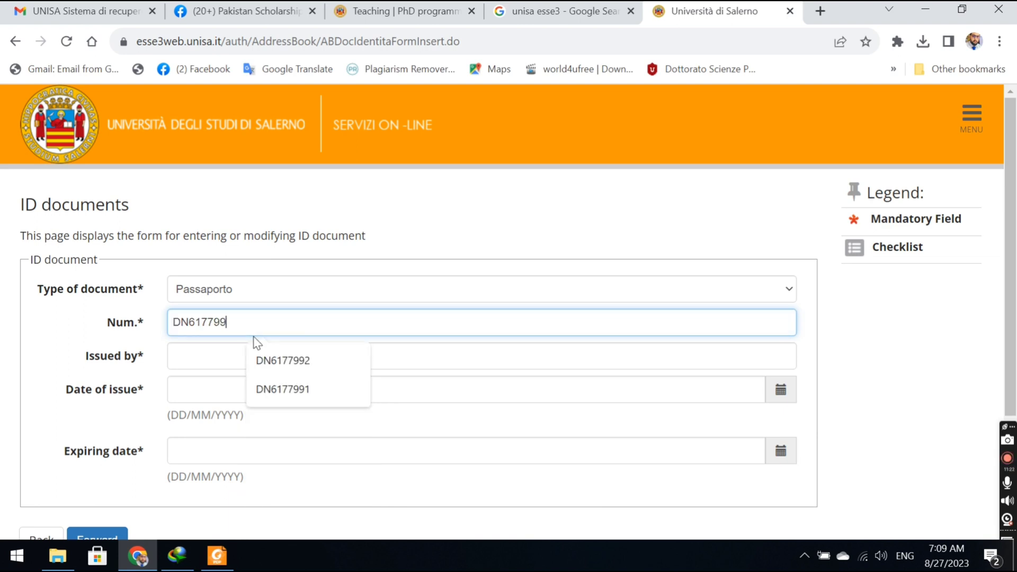
{"action": "type", "text": "0"}
{"action": "left_click", "coordinate": [243, 364]}
{"action": "left_click", "coordinate": [293, 404]}
Step: Browse the Date of issue calendar to January 2019, then close and reopen it
{"action": "left_click", "coordinate": [223, 393]}
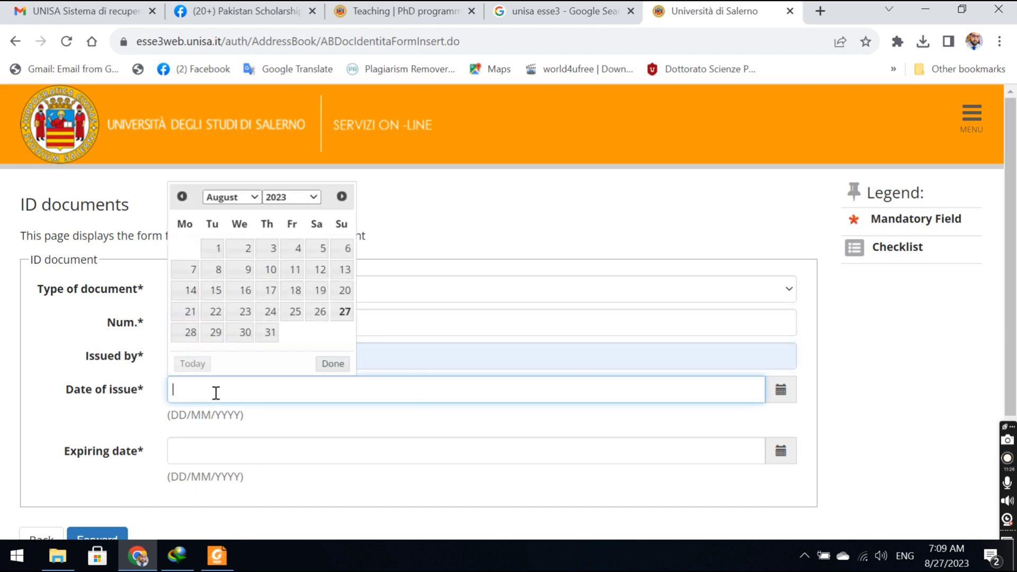
{"action": "left_click", "coordinate": [233, 198]}
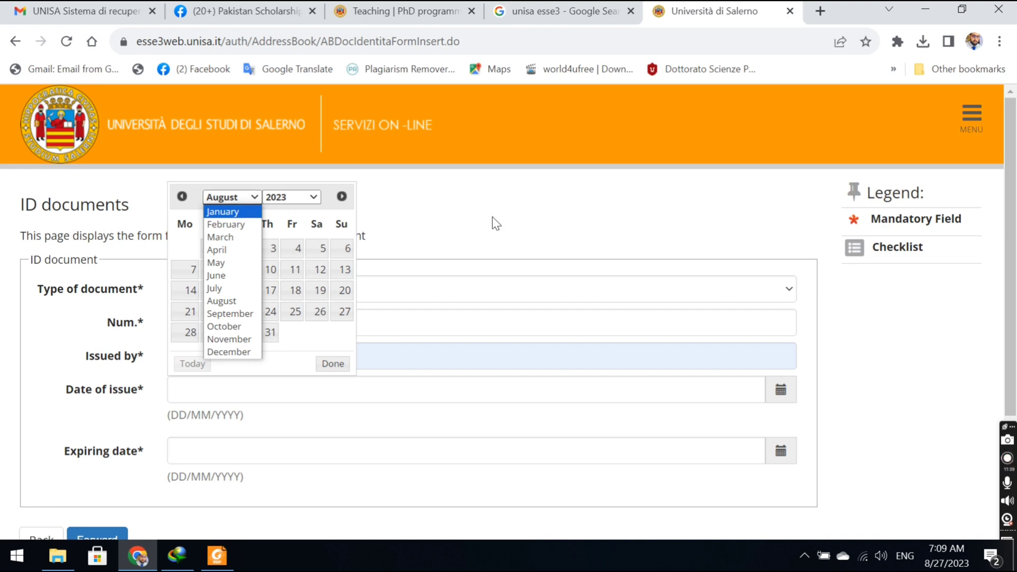
{"action": "left_click", "coordinate": [228, 211]}
{"action": "left_click", "coordinate": [289, 199]}
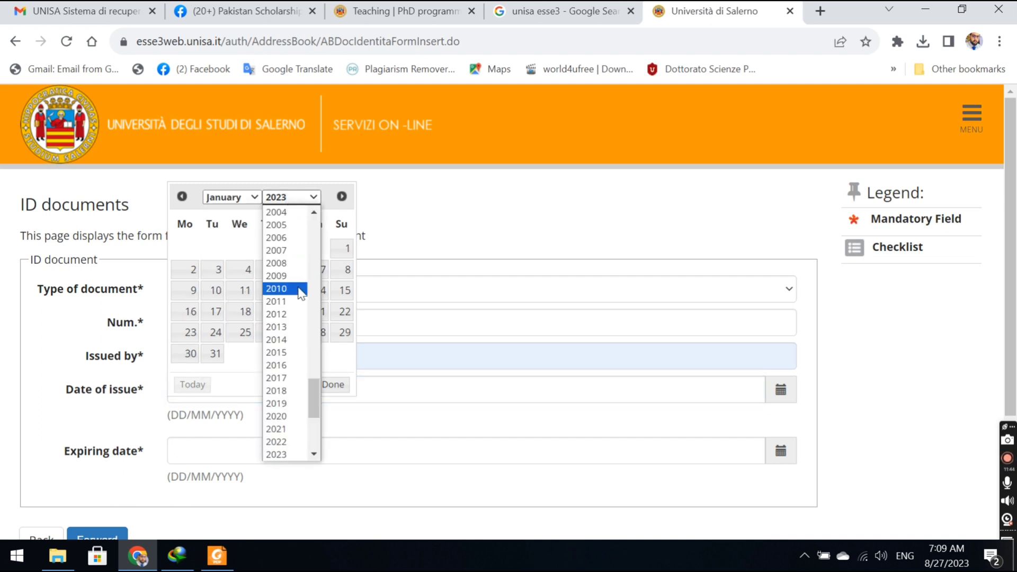
{"action": "left_click", "coordinate": [285, 407]}
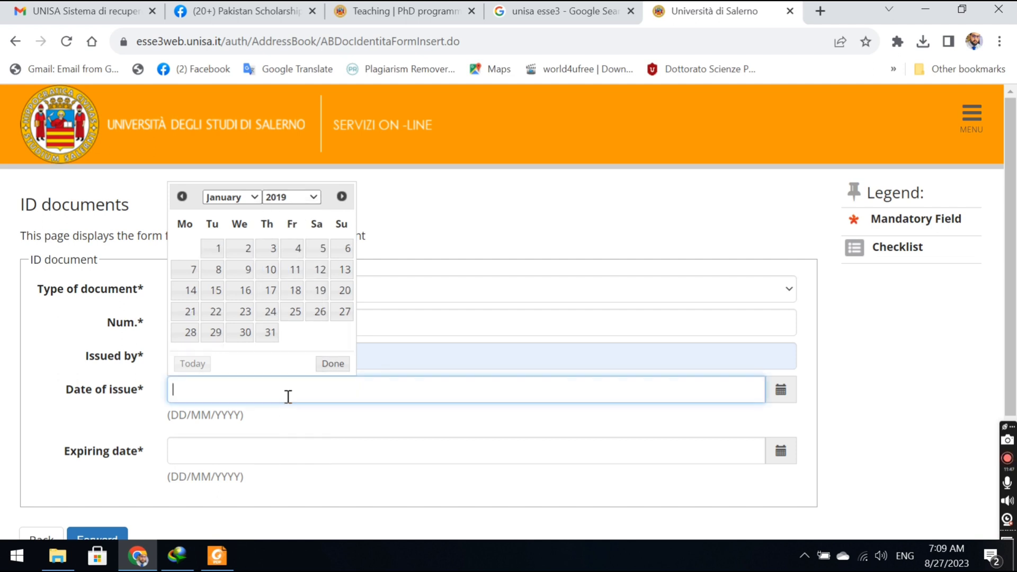
{"action": "left_click", "coordinate": [342, 363]}
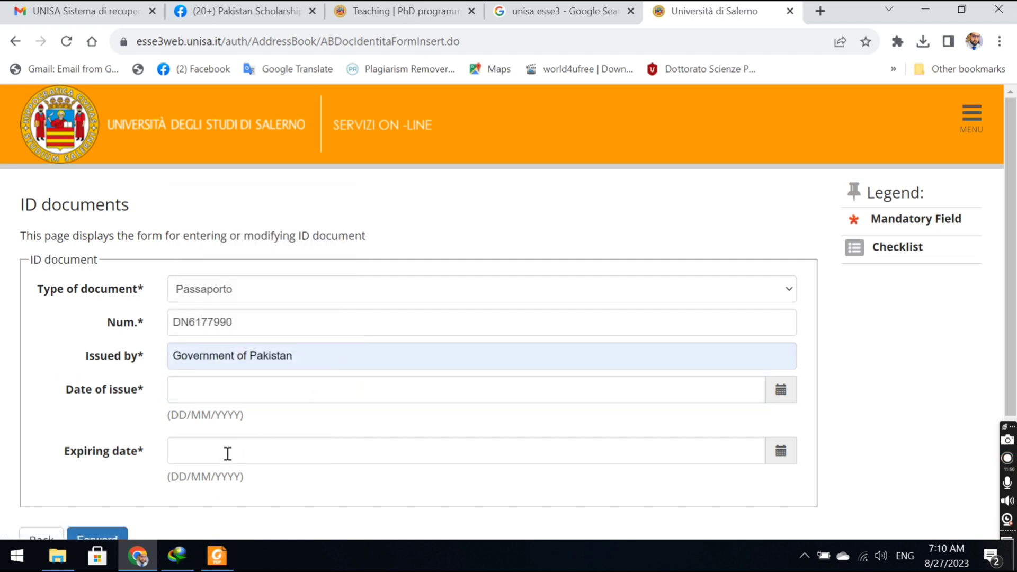
{"action": "left_click", "coordinate": [193, 401]}
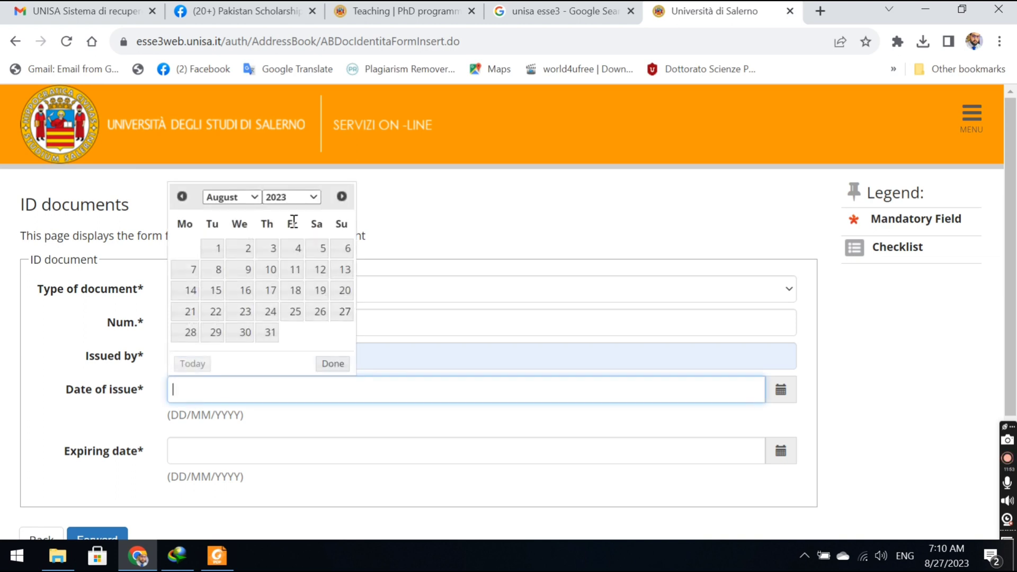
Step: Set the passport's date of issue to 01/01/2019
{"action": "left_click", "coordinate": [226, 201]}
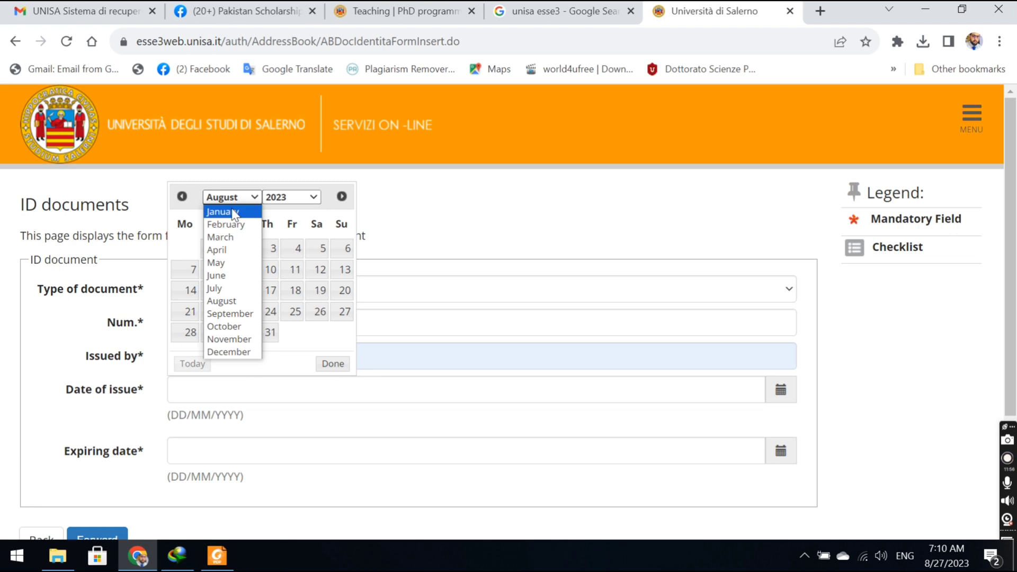
{"action": "left_click", "coordinate": [231, 213]}
{"action": "left_click", "coordinate": [303, 198]}
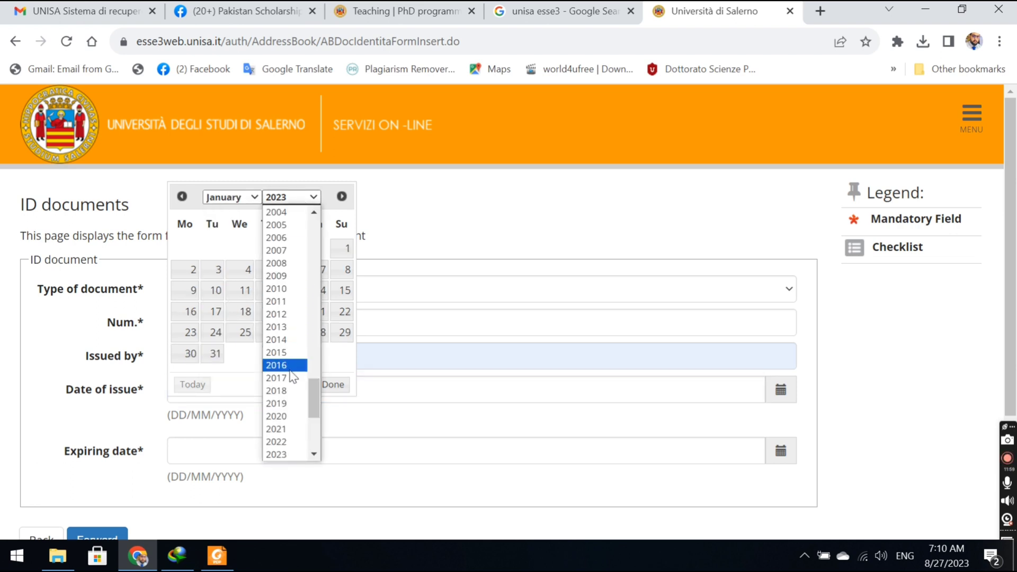
{"action": "left_click", "coordinate": [293, 406]}
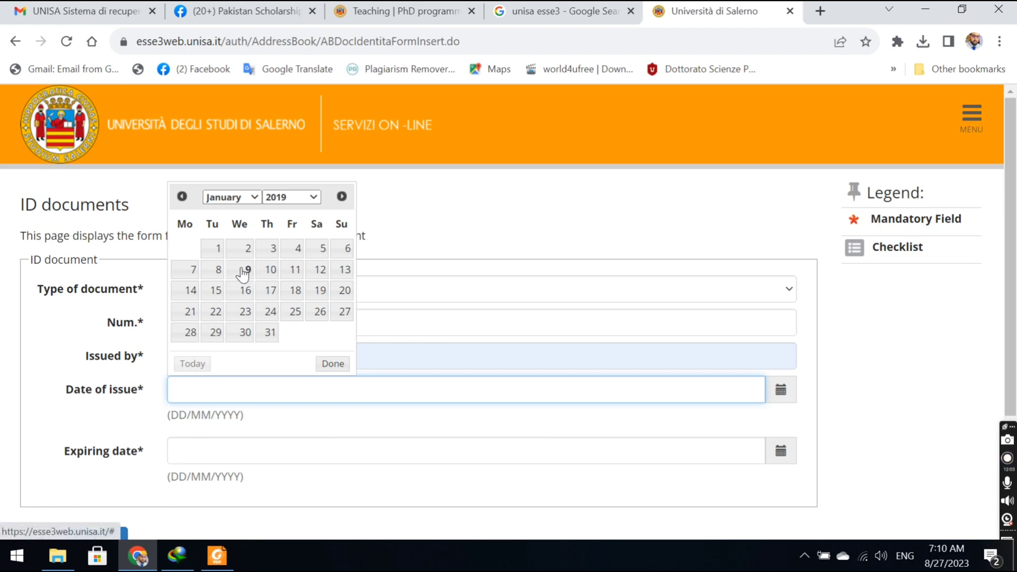
{"action": "left_click", "coordinate": [219, 249]}
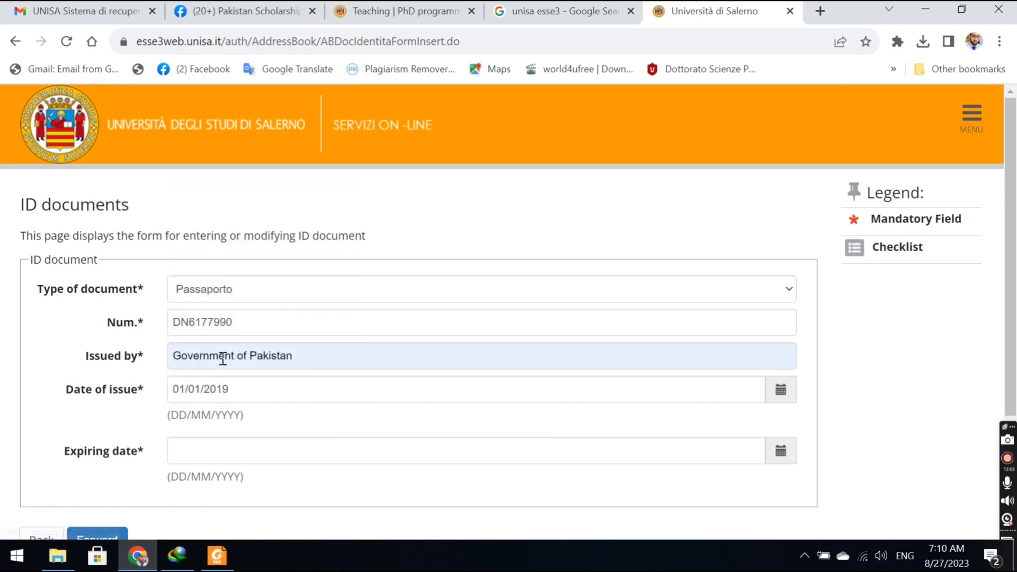
Step: Set the expiry date to 02/01/2024 and submit the ID document details
{"action": "left_click", "coordinate": [203, 449]}
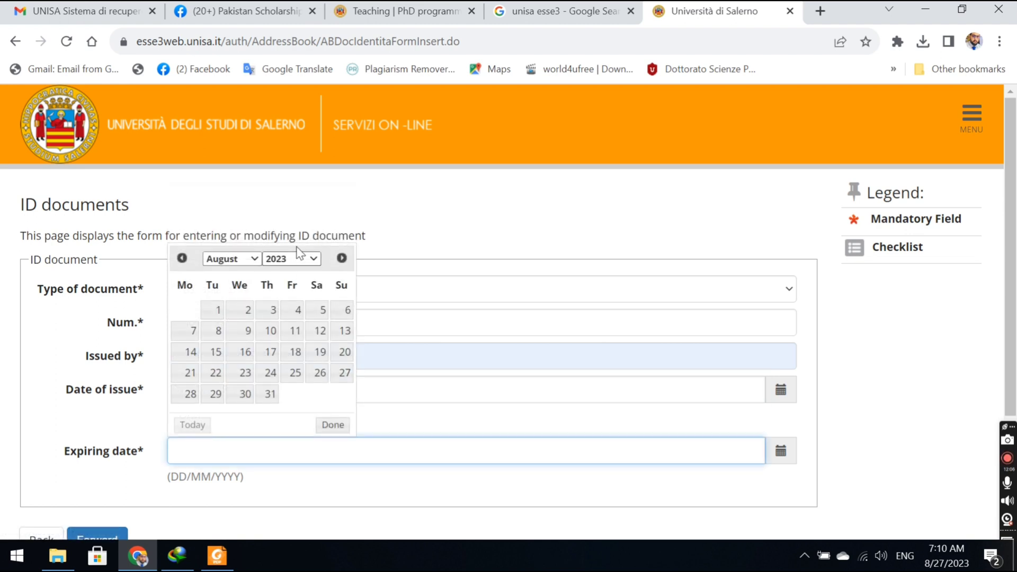
{"action": "left_click", "coordinate": [300, 260]}
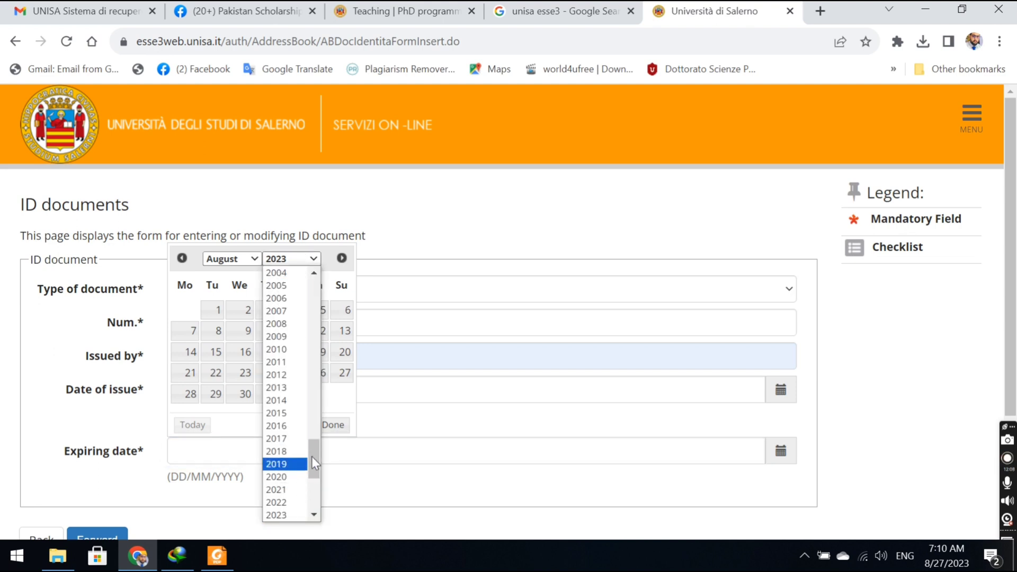
{"action": "left_click_drag", "start_coordinate": [311, 457], "coordinate": [313, 475]}
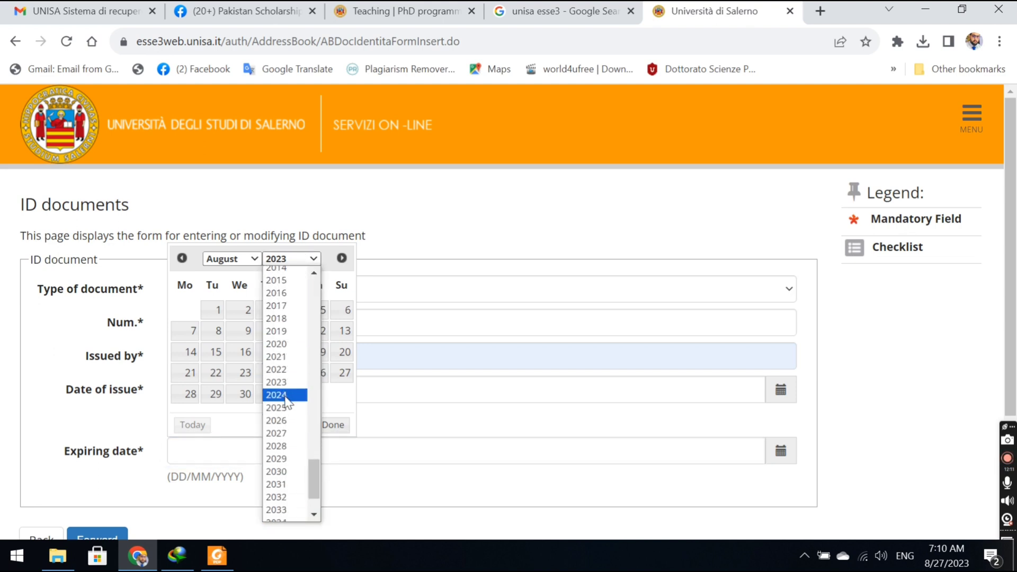
{"action": "left_click", "coordinate": [286, 399]}
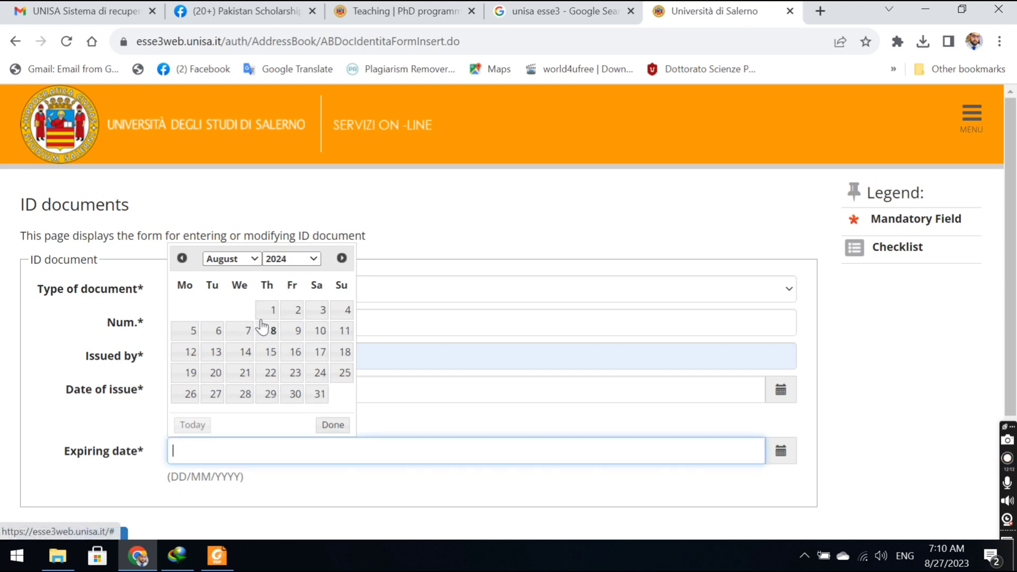
{"action": "left_click", "coordinate": [234, 258]}
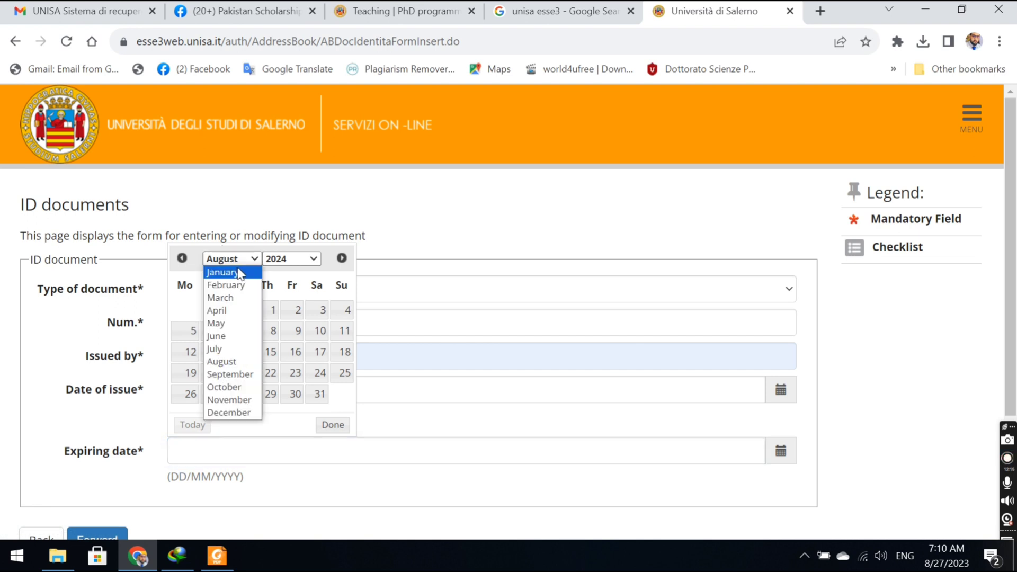
{"action": "left_click", "coordinate": [239, 273]}
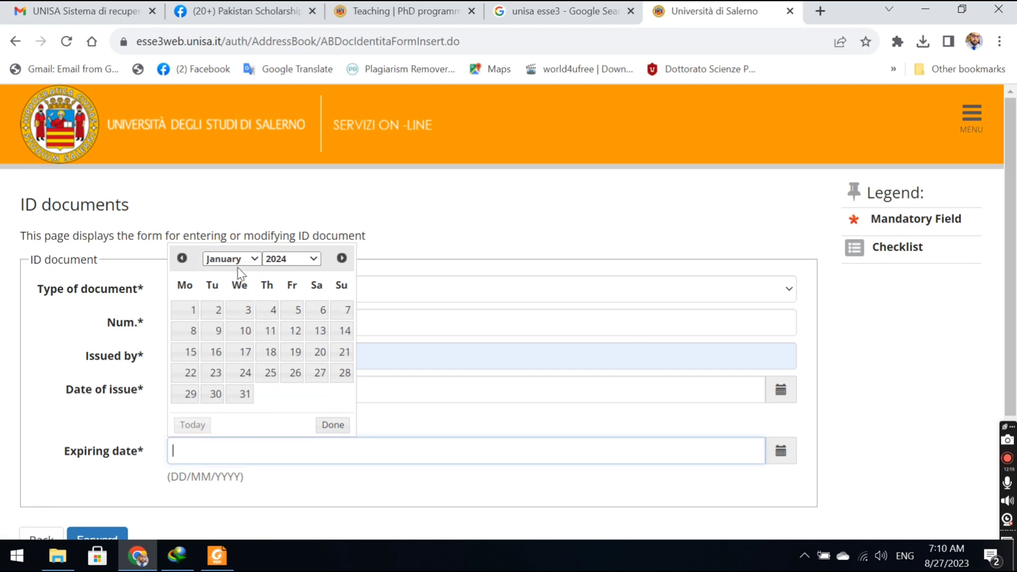
{"action": "left_click", "coordinate": [207, 315]}
{"action": "left_click", "coordinate": [97, 534]}
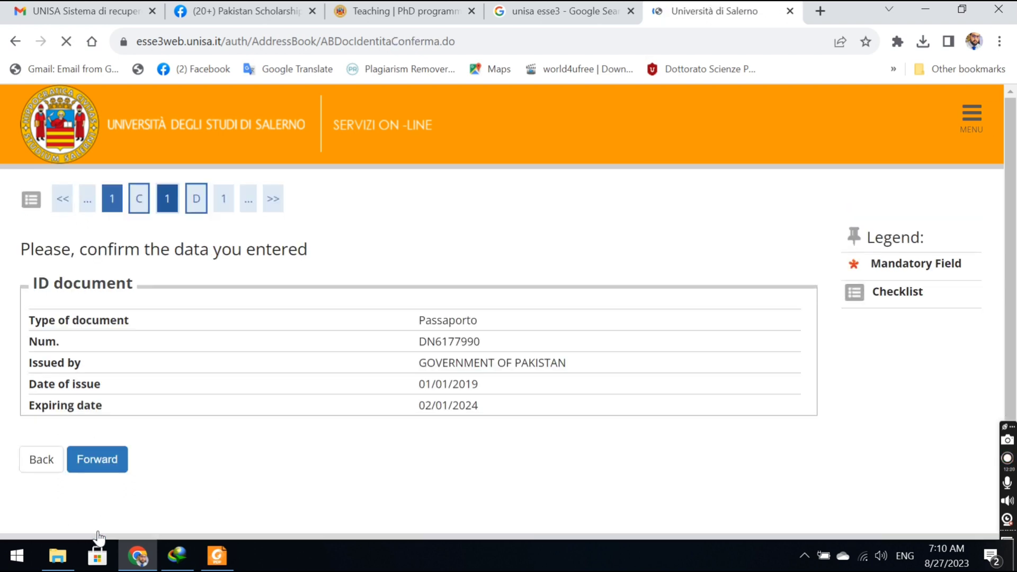
Step: Confirm the passport details and continue past the ID documents list
{"action": "left_click", "coordinate": [138, 457]}
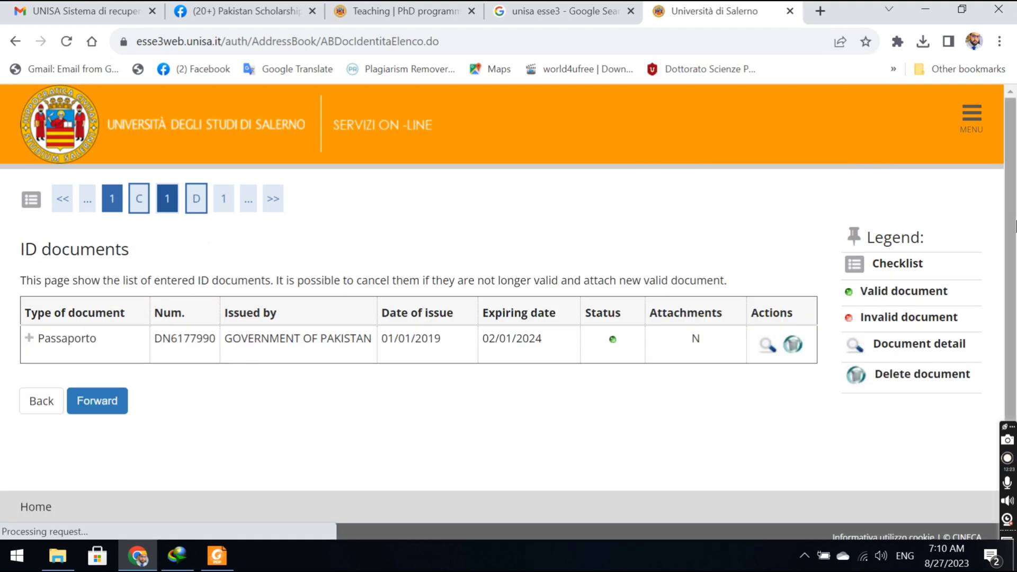
{"action": "left_click", "coordinate": [116, 400]}
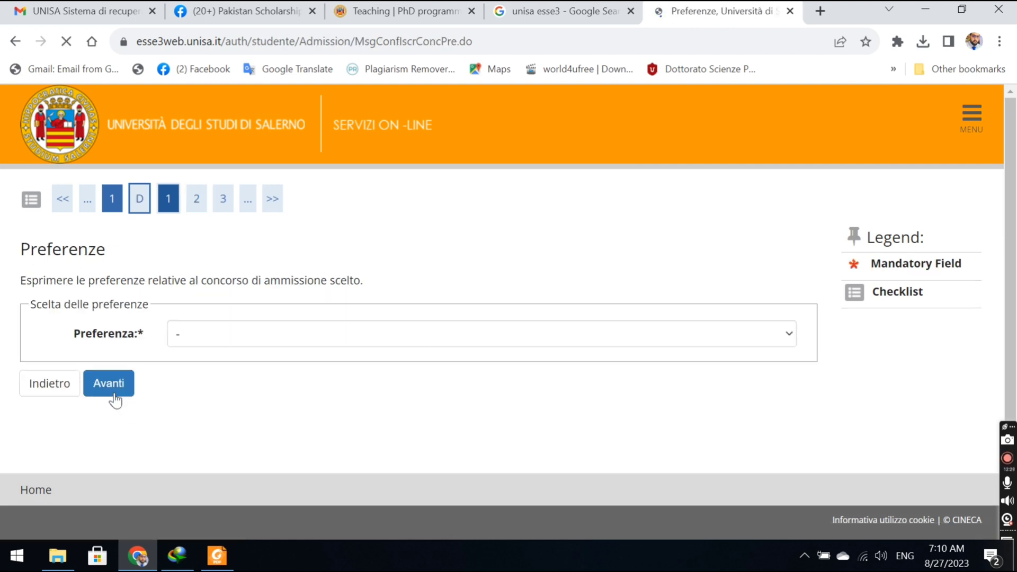
Step: Choose preference 88619-02 Methodology of Educational Research and continue
{"action": "left_click", "coordinate": [221, 334]}
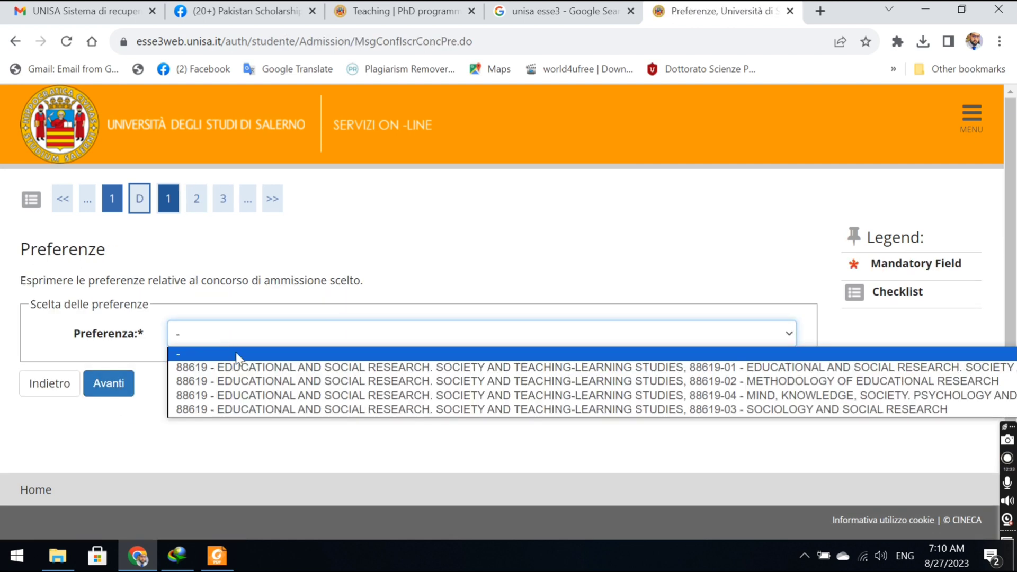
{"action": "left_click", "coordinate": [246, 392]}
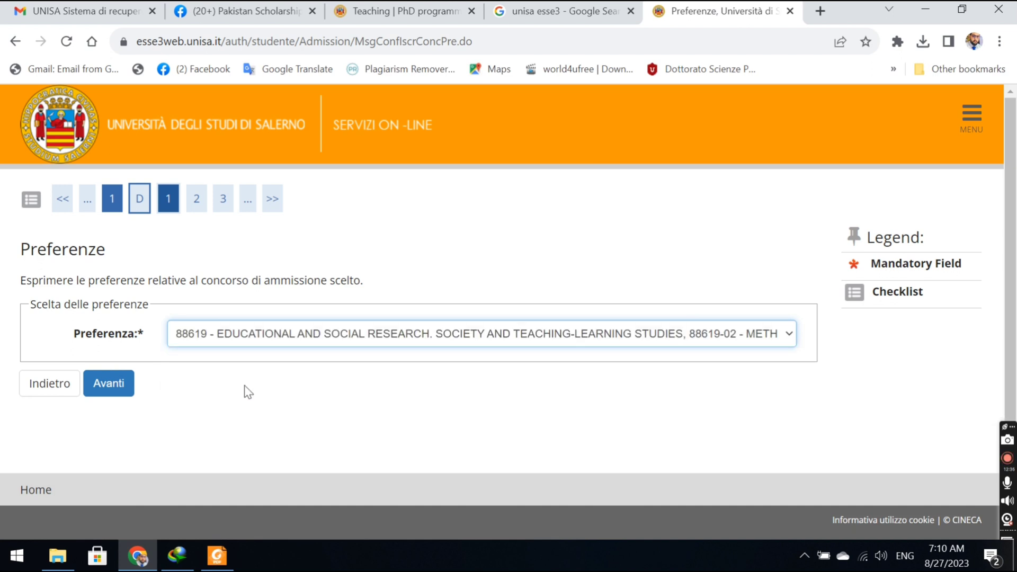
{"action": "left_click", "coordinate": [122, 387]}
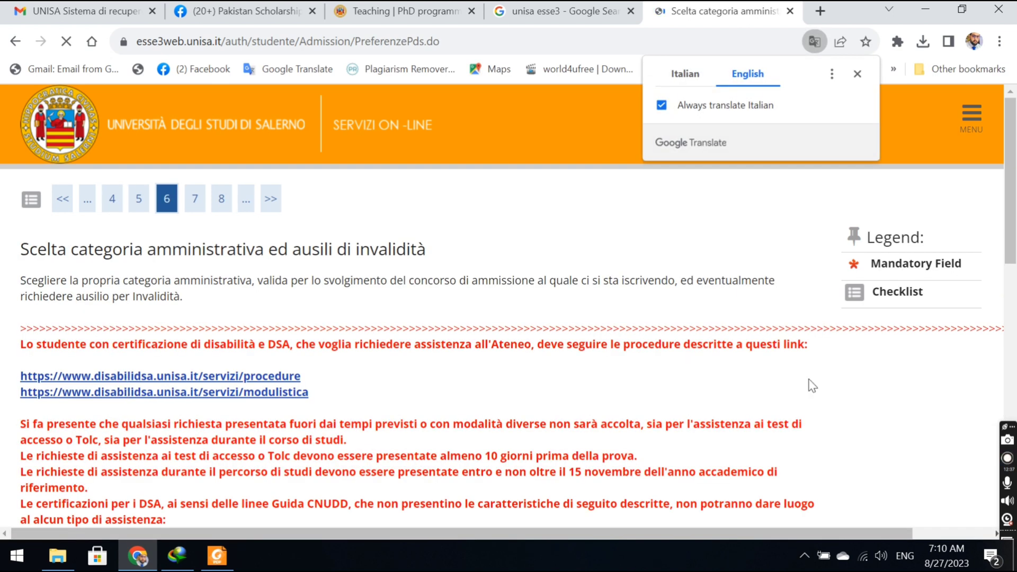
Step: Leave disability aid at No, continue, and confirm the contest entry summary
{"action": "left_click_drag", "start_coordinate": [1016, 157], "coordinate": [1016, 344]}
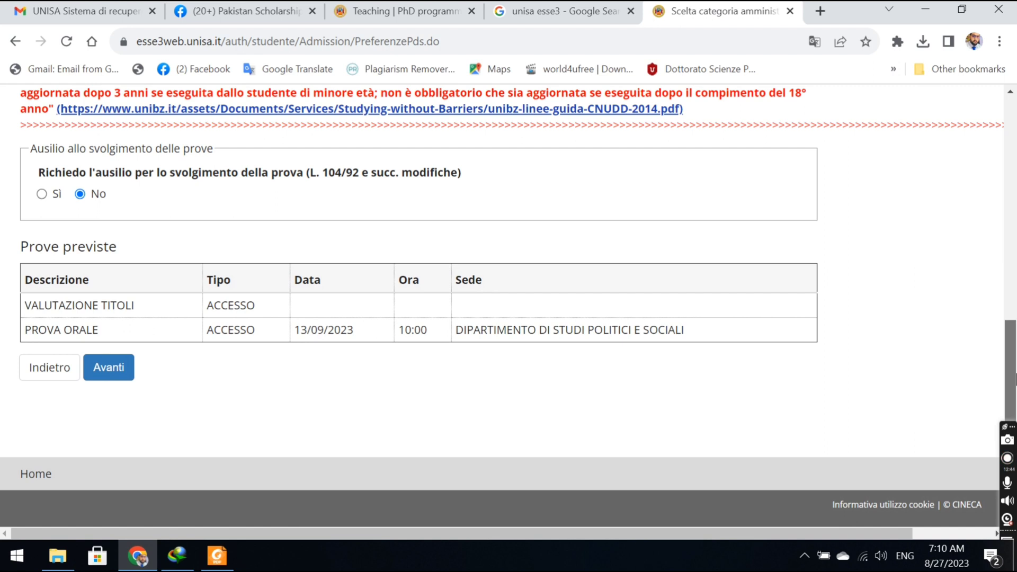
{"action": "scroll", "coordinate": [987, 265], "scroll_direction": "up", "scroll_amount": 5}
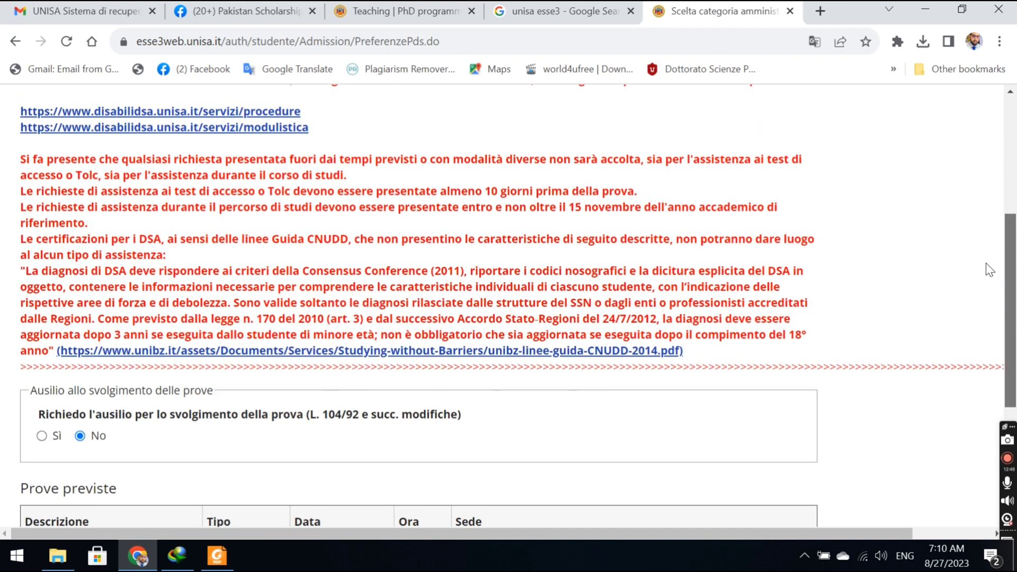
{"action": "scroll", "coordinate": [987, 265], "scroll_direction": "down", "scroll_amount": 5}
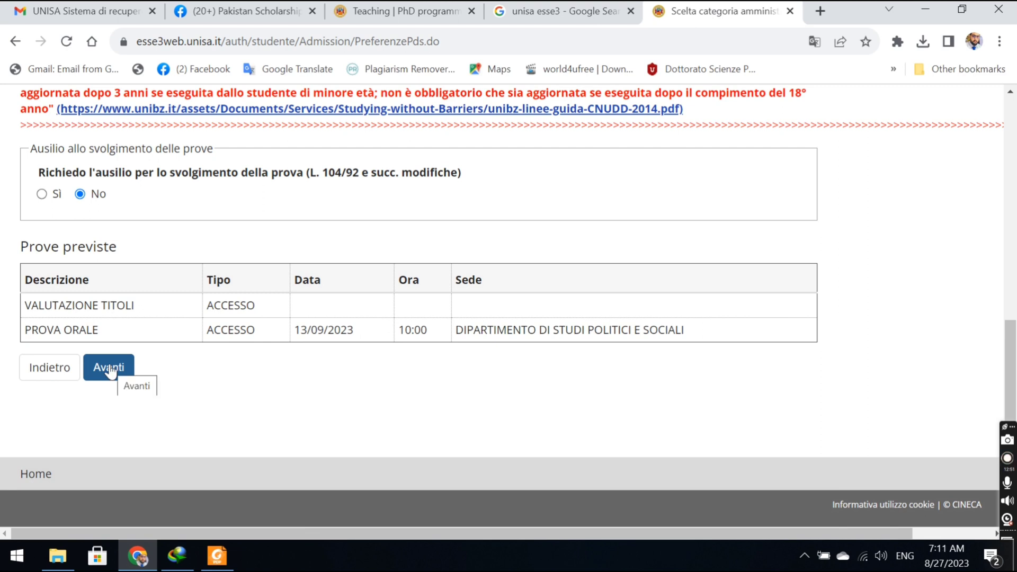
{"action": "left_click", "coordinate": [110, 371]}
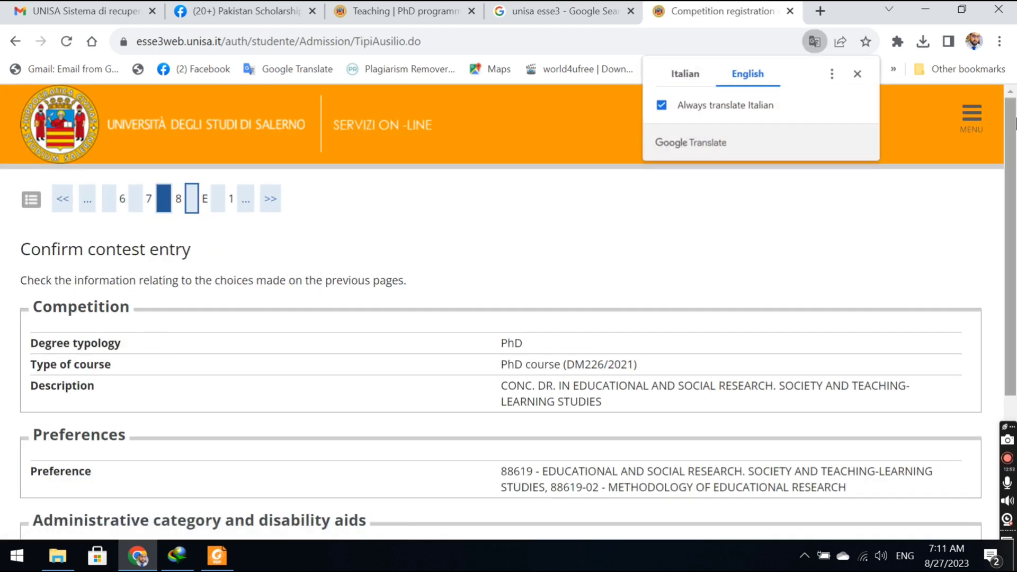
{"action": "scroll", "coordinate": [1015, 123], "scroll_direction": "down", "scroll_amount": 5}
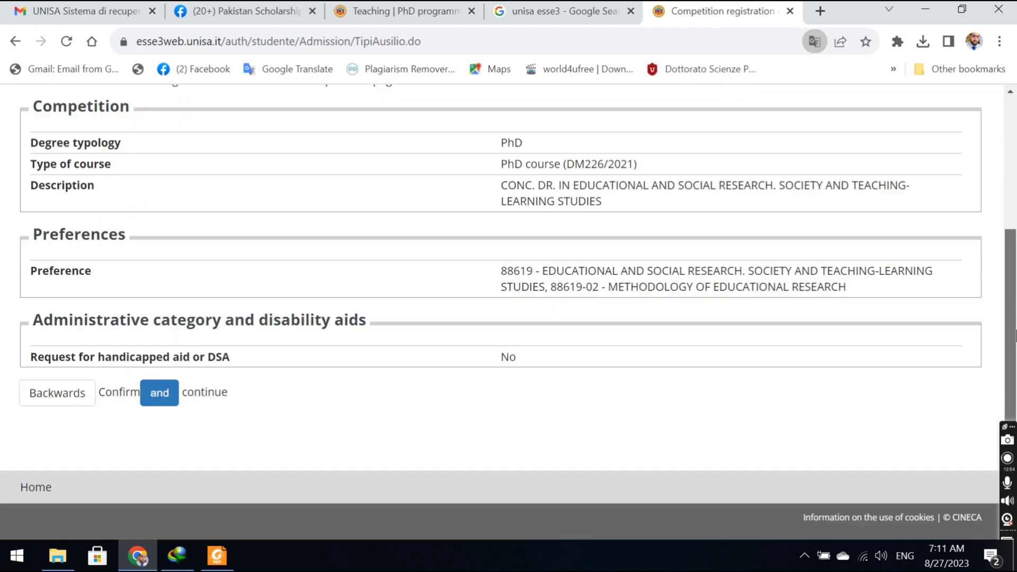
{"action": "left_click", "coordinate": [160, 404]}
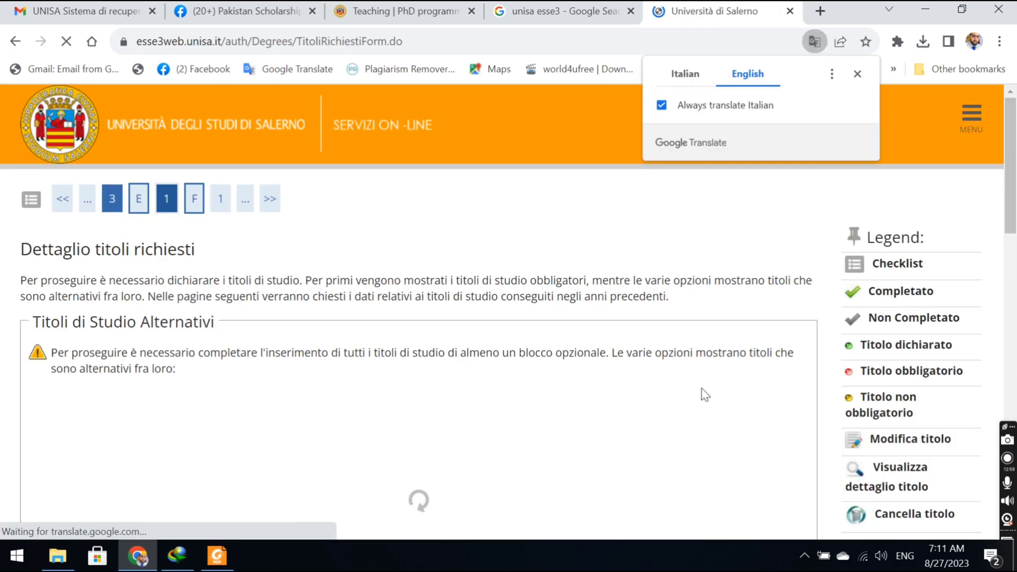
Step: Proceed past required qualifications and start entering the equivalent foreign qualification under Opzione 4
{"action": "left_click_drag", "start_coordinate": [1015, 169], "coordinate": [1016, 371]}
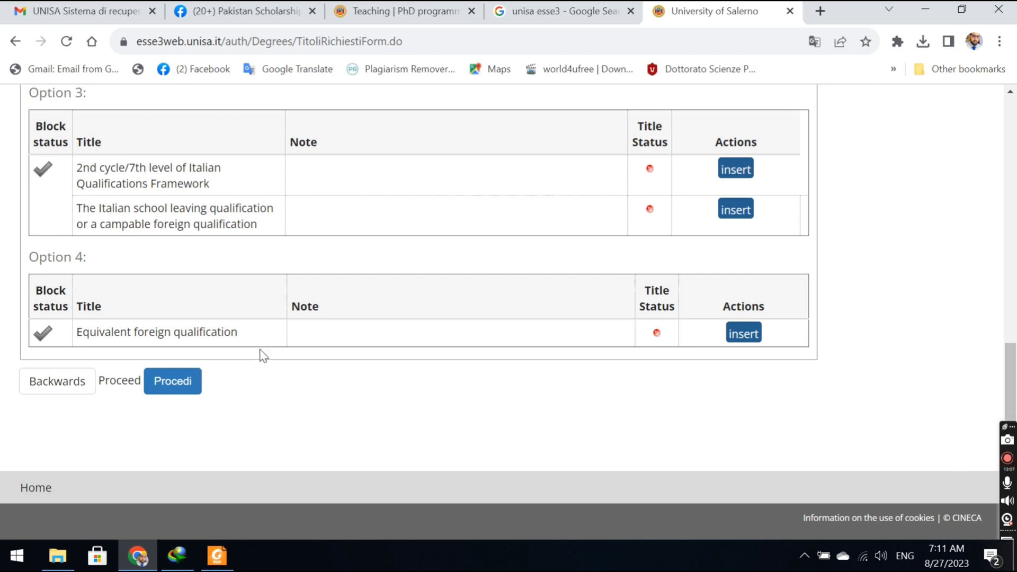
{"action": "left_click", "coordinate": [167, 386]}
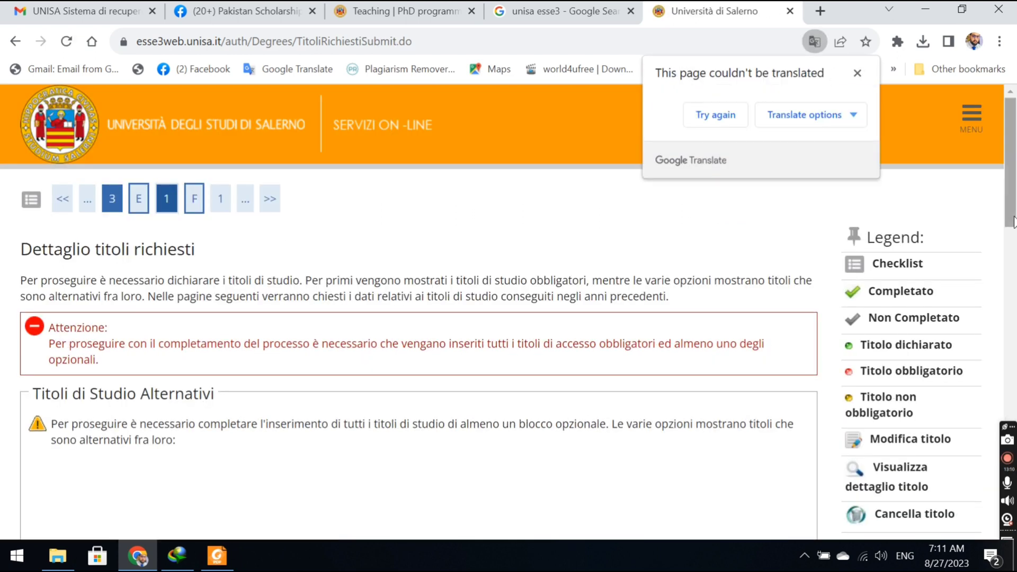
{"action": "left_click_drag", "start_coordinate": [1015, 135], "coordinate": [1015, 402]}
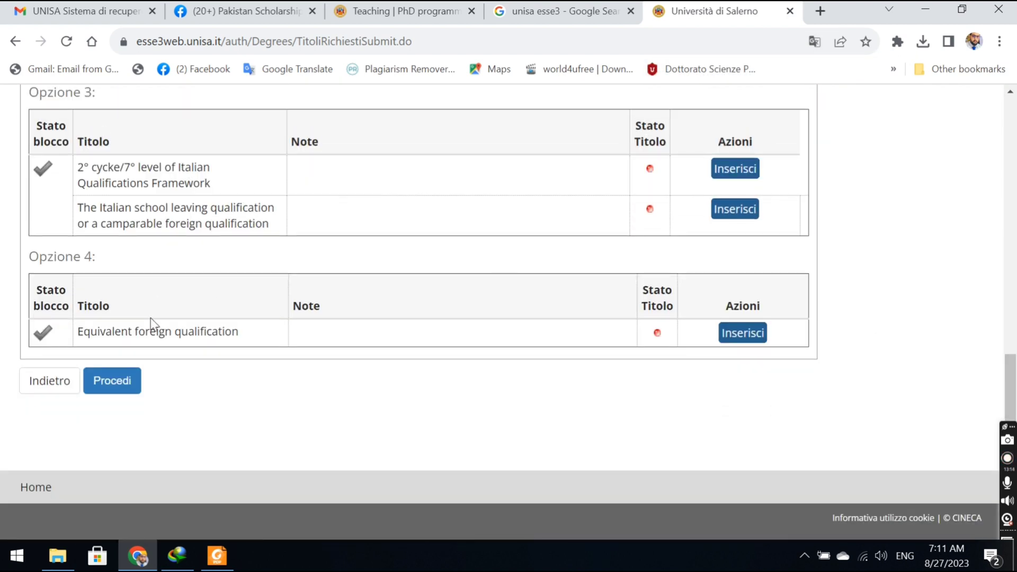
{"action": "left_click", "coordinate": [741, 336]}
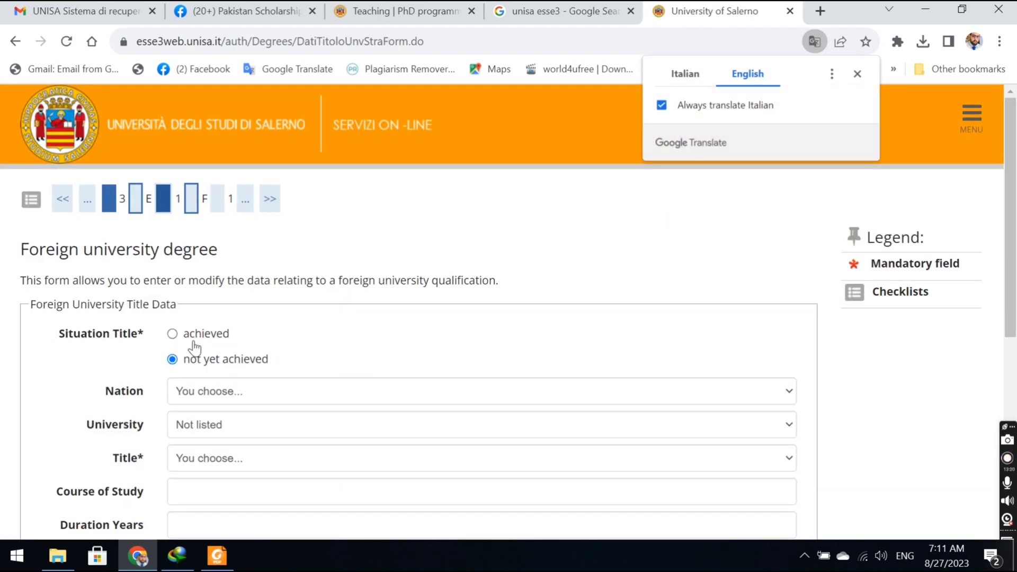
Step: Mark the foreign degree as achieved and set the nation to Pakistan
{"action": "left_click", "coordinate": [193, 333]}
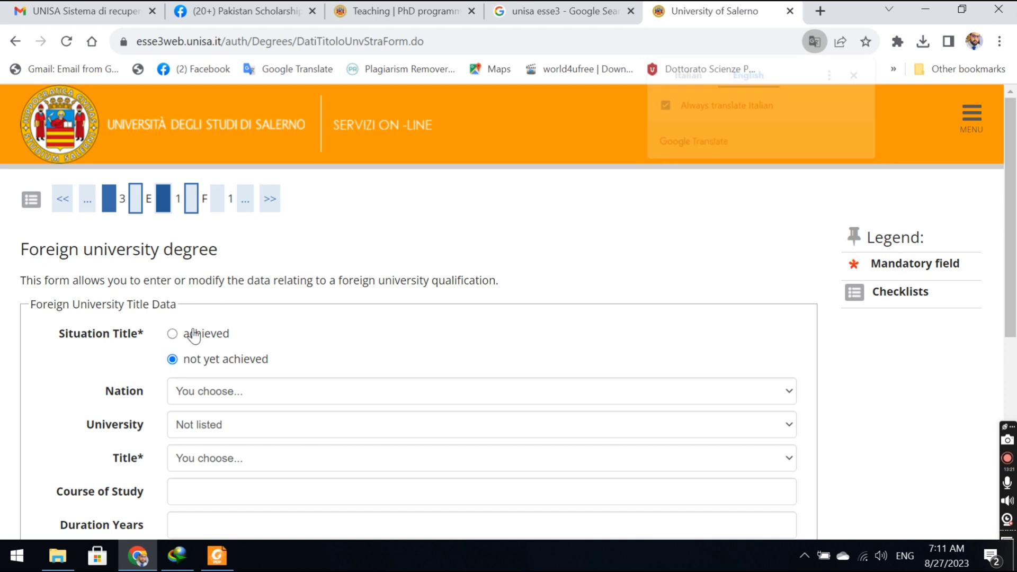
{"action": "left_click", "coordinate": [224, 392]}
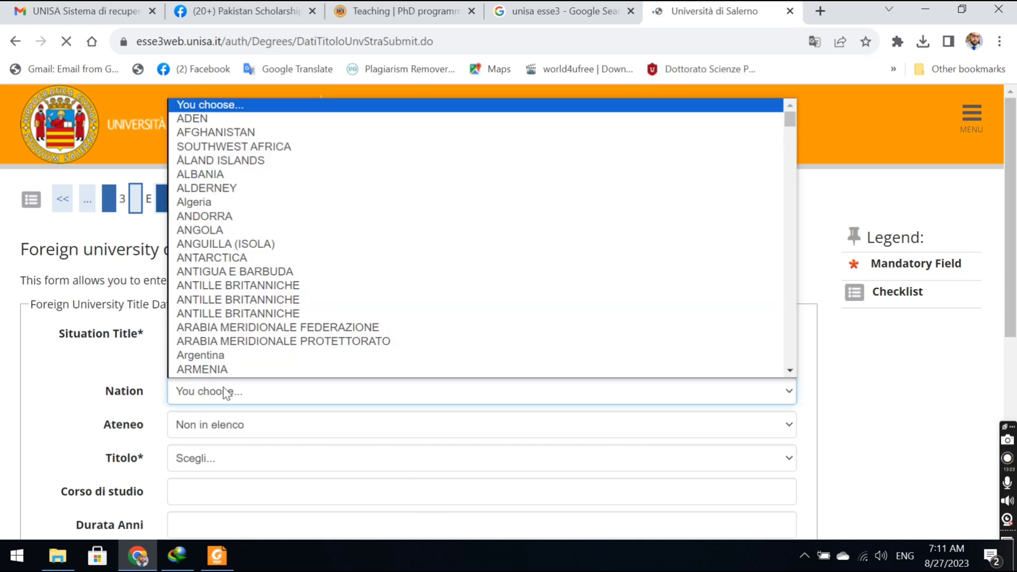
{"action": "key", "text": "p"}
{"action": "key", "text": "Return"}
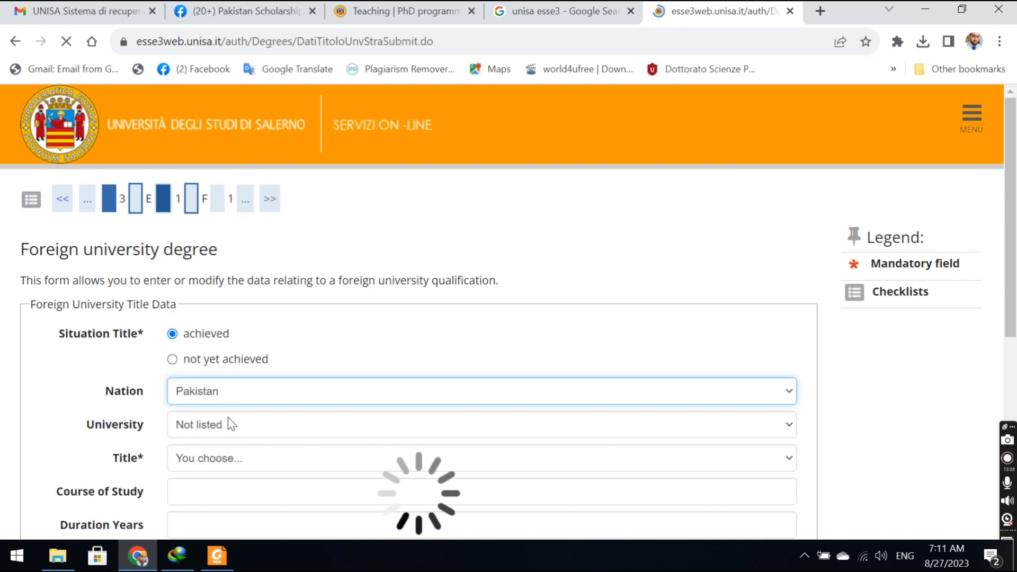
Step: Select VIRTUAL UNIVERSITY OF PAKISTAN as the university
{"action": "left_click", "coordinate": [253, 426]}
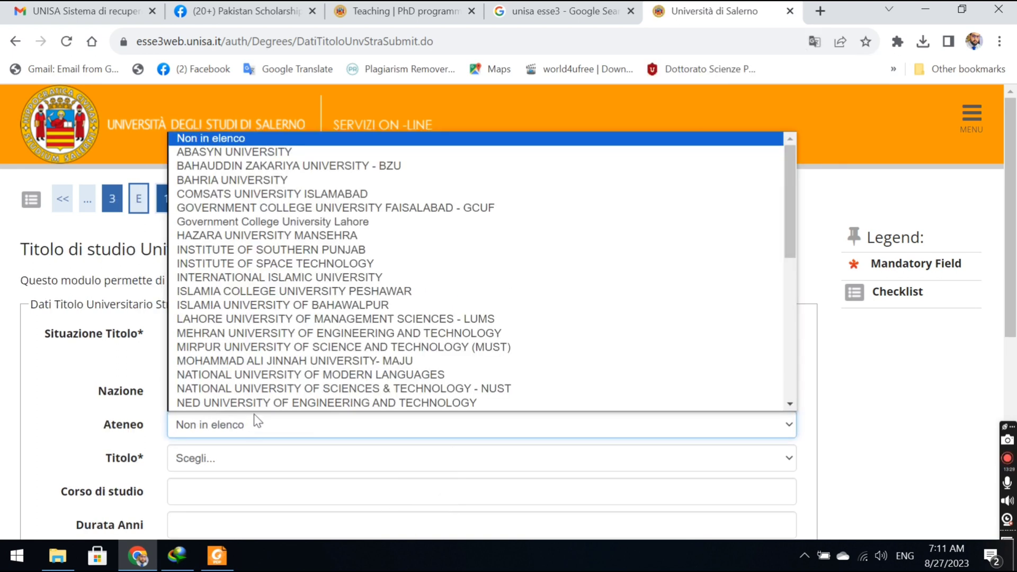
{"action": "key", "text": "p"}
{"action": "key", "text": "p"}
{"action": "key", "text": "p"}
{"action": "key", "text": "Down"}
{"action": "key", "text": "a"}
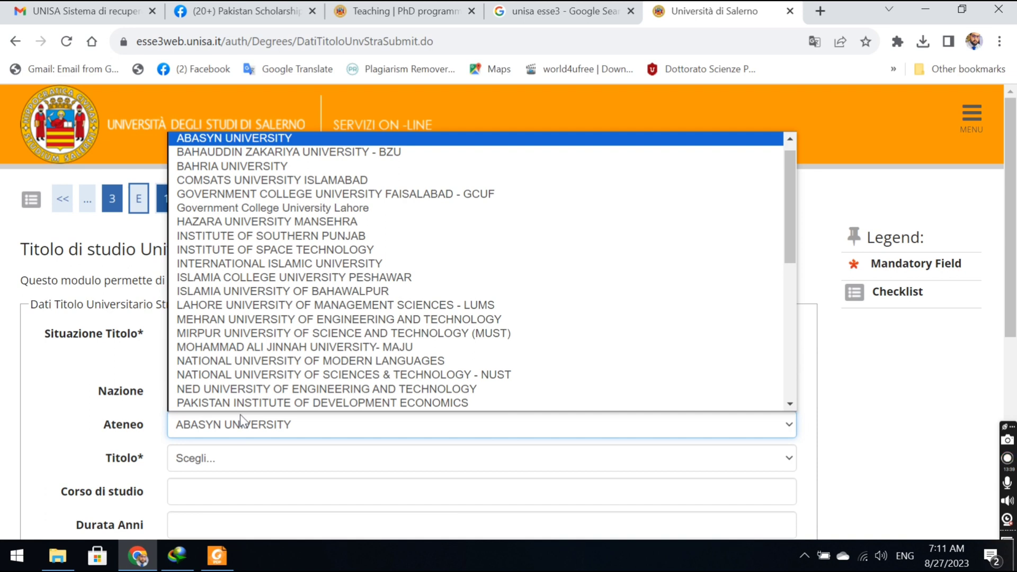
{"action": "key", "text": "Down"}
{"action": "key", "text": "Down"}
{"action": "key", "text": "Down"}
{"action": "key", "text": "Down"}
{"action": "key", "text": "Down"}
{"action": "key", "text": "Down"}
{"action": "key", "text": "Down"}
{"action": "key", "text": "Down"}
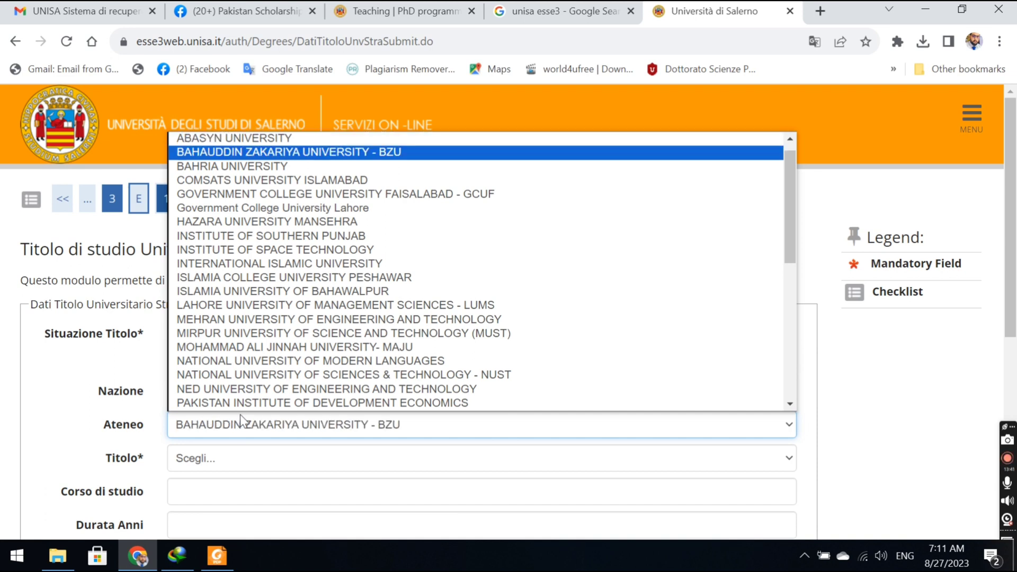
{"action": "key", "text": "Down"}
{"action": "key", "text": "Down"}
{"action": "key", "text": "Down"}
{"action": "key", "text": "Down"}
{"action": "key", "text": "Down"}
{"action": "key", "text": "Down"}
{"action": "key", "text": "Down"}
{"action": "key", "text": "Down"}
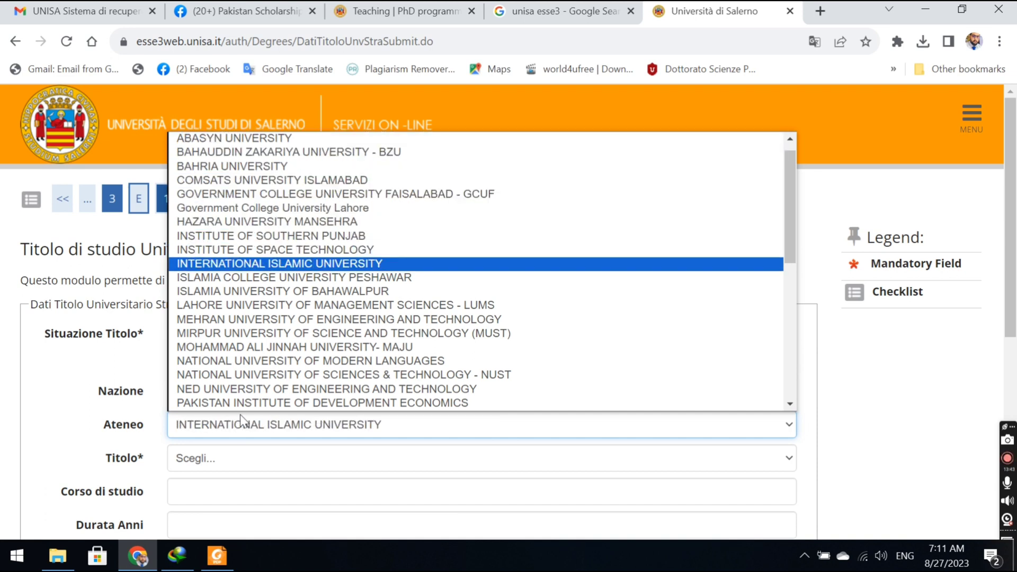
{"action": "key", "text": "Down"}
{"action": "key", "text": "Down"}
{"action": "key", "text": "Down"}
{"action": "key", "text": "Down"}
{"action": "key", "text": "Down"}
{"action": "key", "text": "Down"}
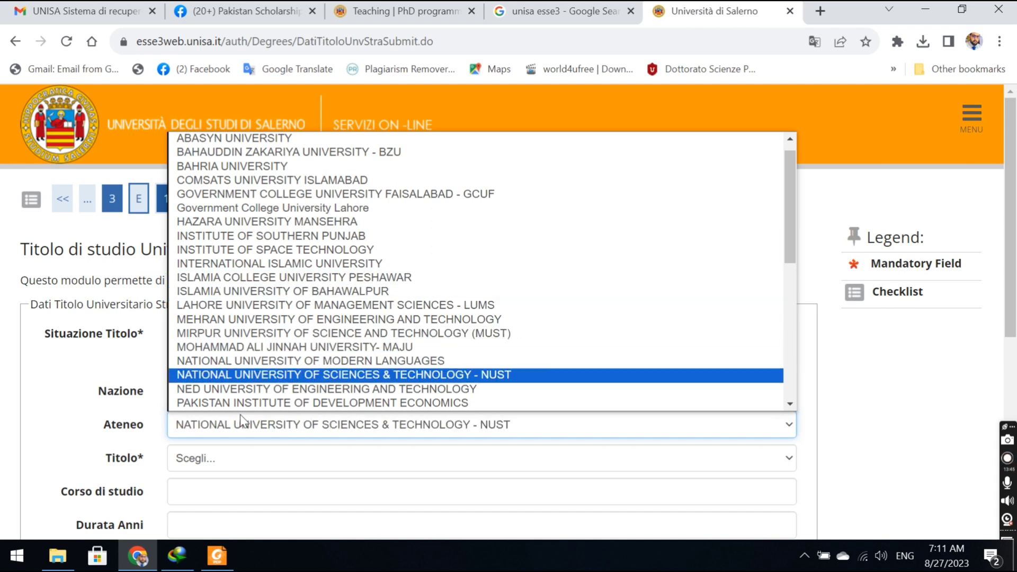
{"action": "key", "text": "Down"}
{"action": "key", "text": "Down"}
{"action": "key", "text": "Down"}
{"action": "key", "text": "Down"}
{"action": "key", "text": "Down"}
{"action": "key", "text": "Down"}
{"action": "key", "text": "Down"}
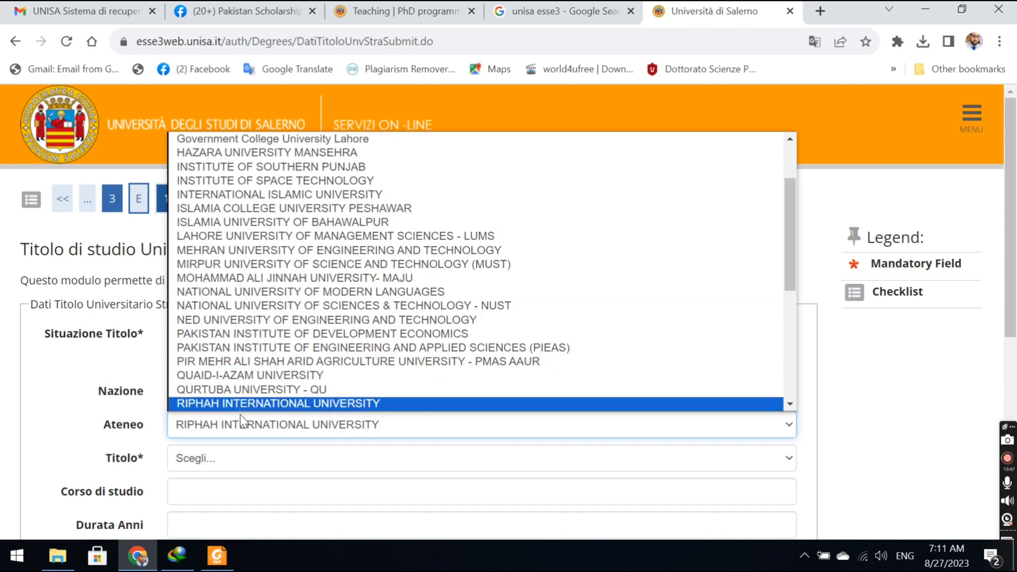
{"action": "key", "text": "Down"}
{"action": "key", "text": "Down"}
{"action": "key", "text": "Down"}
{"action": "key", "text": "Down"}
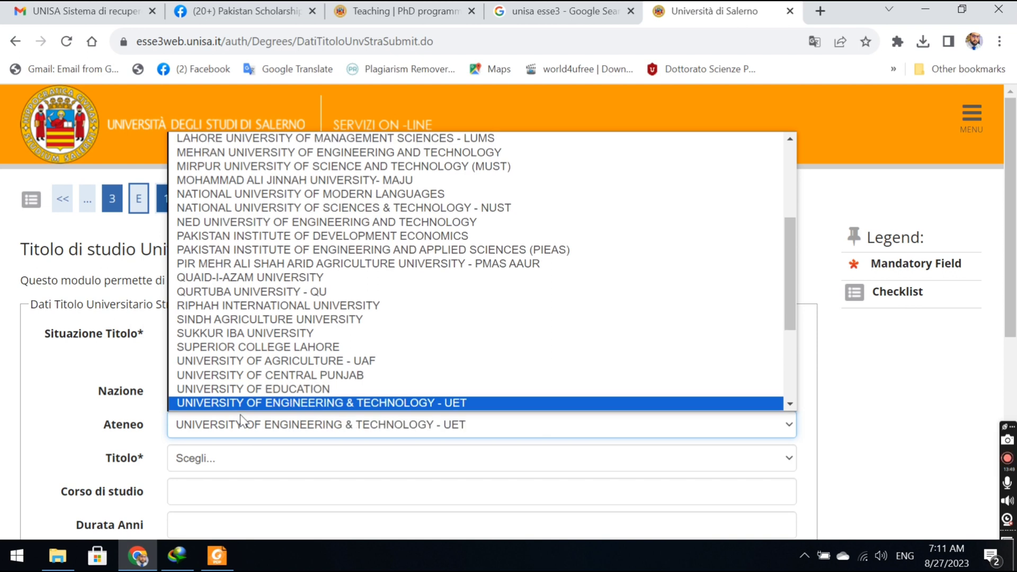
{"action": "key", "text": "Down"}
{"action": "key", "text": "Down"}
{"action": "key", "text": "Down"}
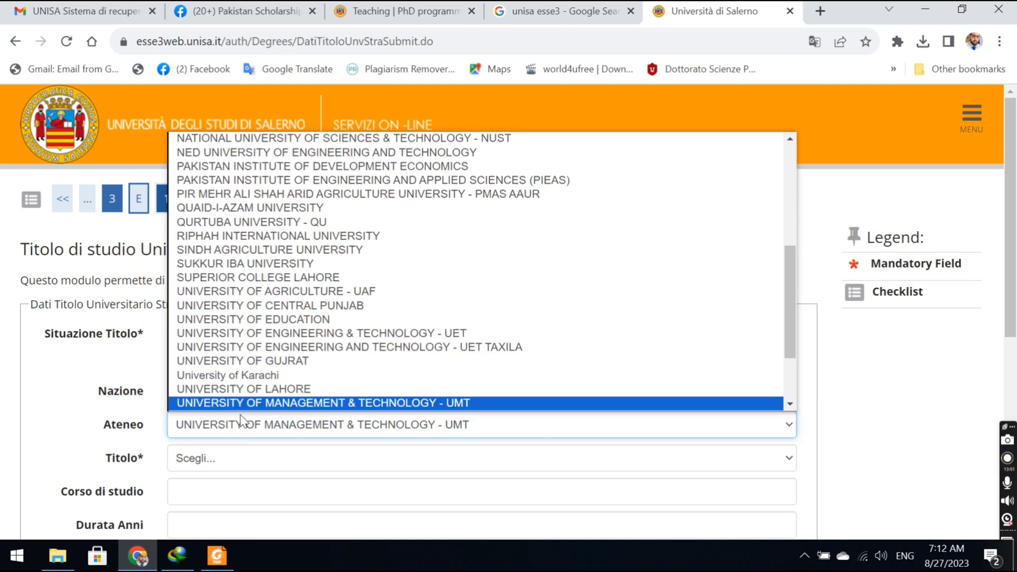
{"action": "key", "text": "Down"}
{"action": "key", "text": "Down"}
{"action": "key", "text": "Down"}
{"action": "key", "text": "Down"}
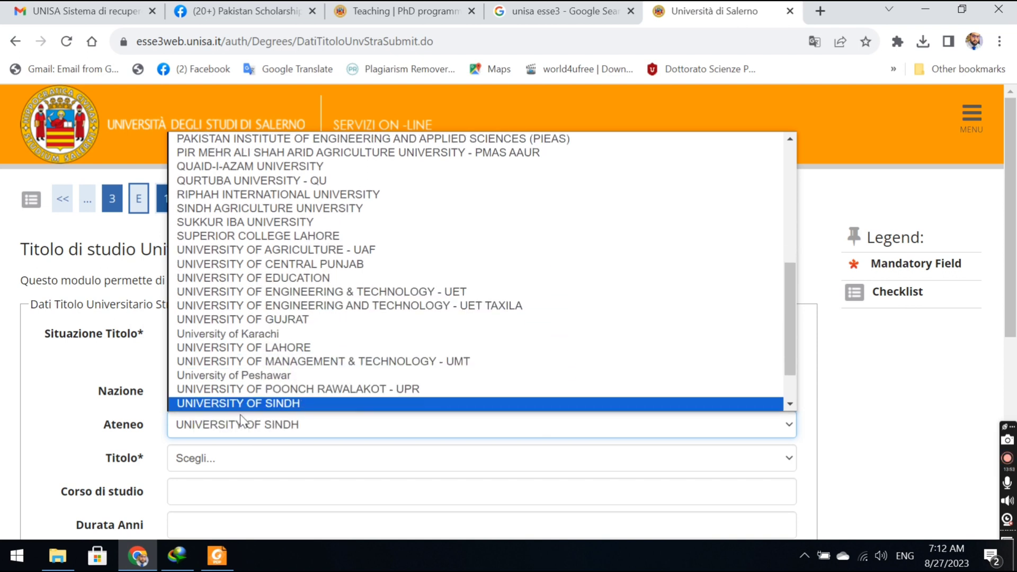
{"action": "key", "text": "Down"}
{"action": "key", "text": "Down"}
{"action": "key", "text": "Down"}
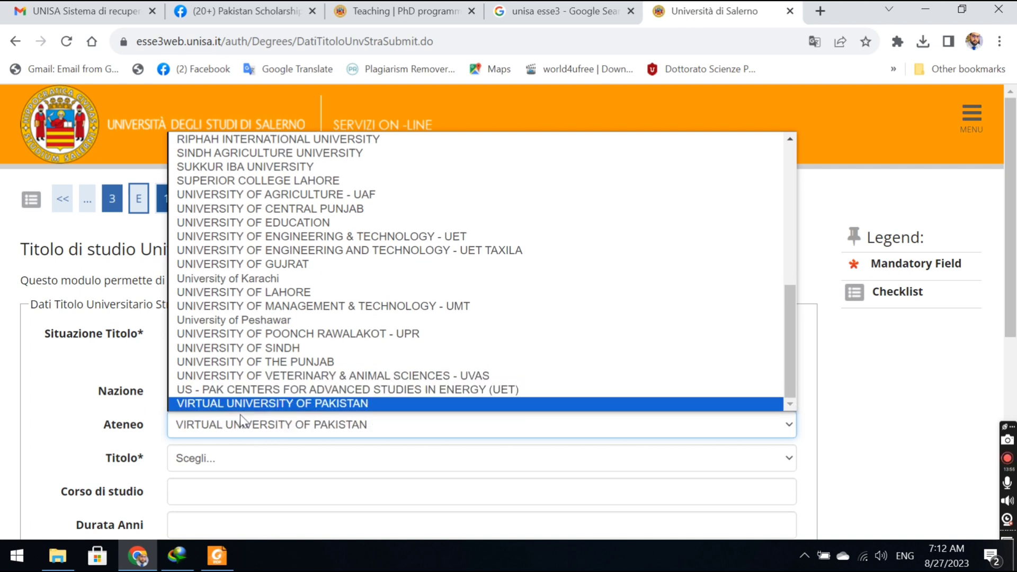
{"action": "left_click", "coordinate": [971, 396]}
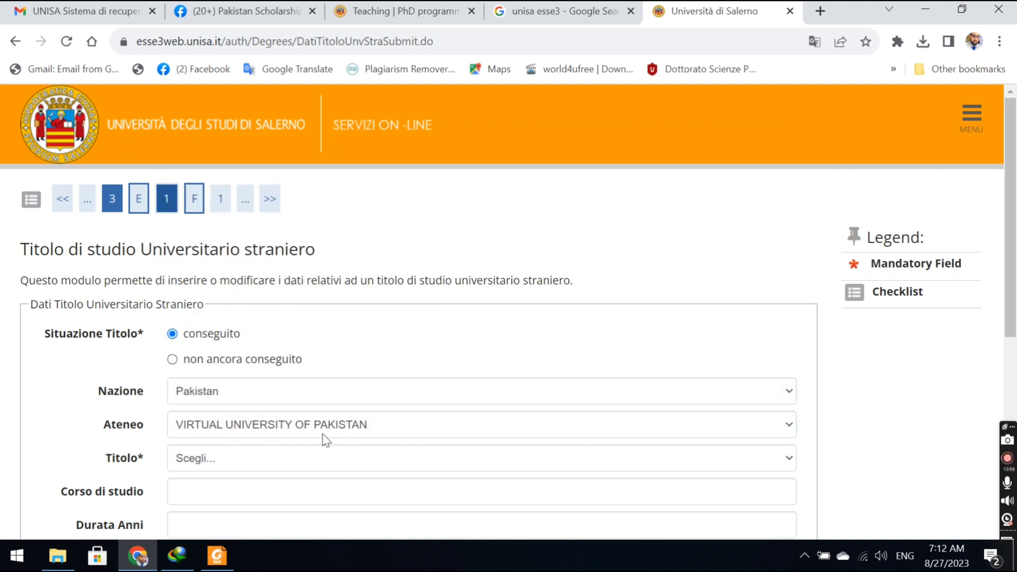
Step: Set title Other, course Agricultural Extension master's (18 years of education), and duration 2 years
{"action": "left_click", "coordinate": [301, 460]}
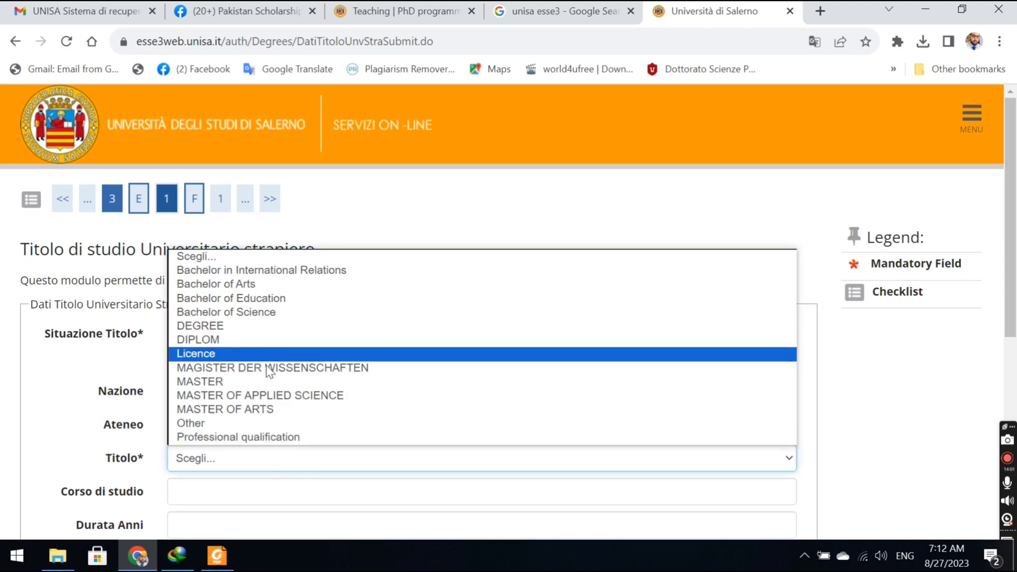
{"action": "left_click", "coordinate": [264, 423]}
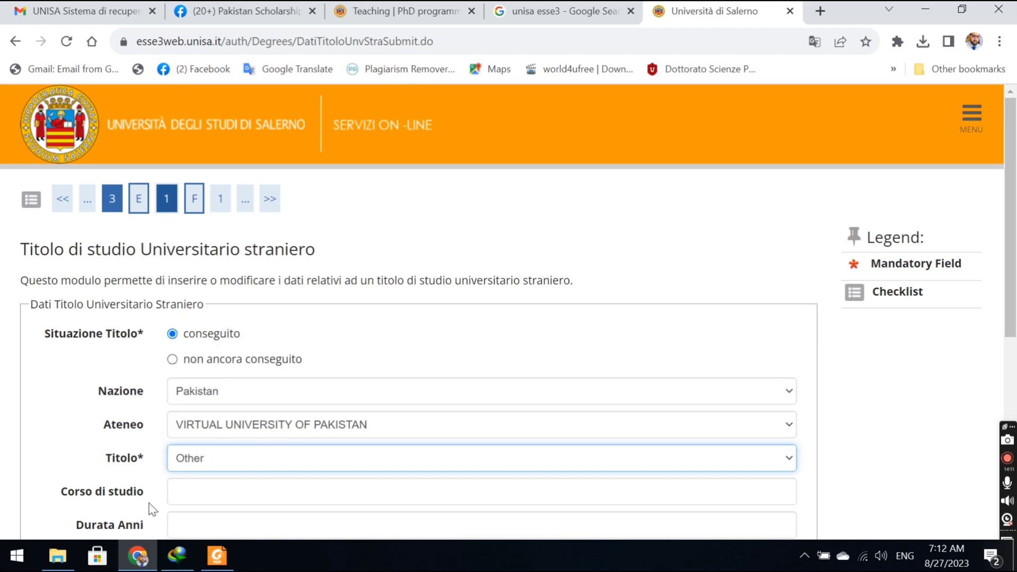
{"action": "left_click", "coordinate": [216, 485]}
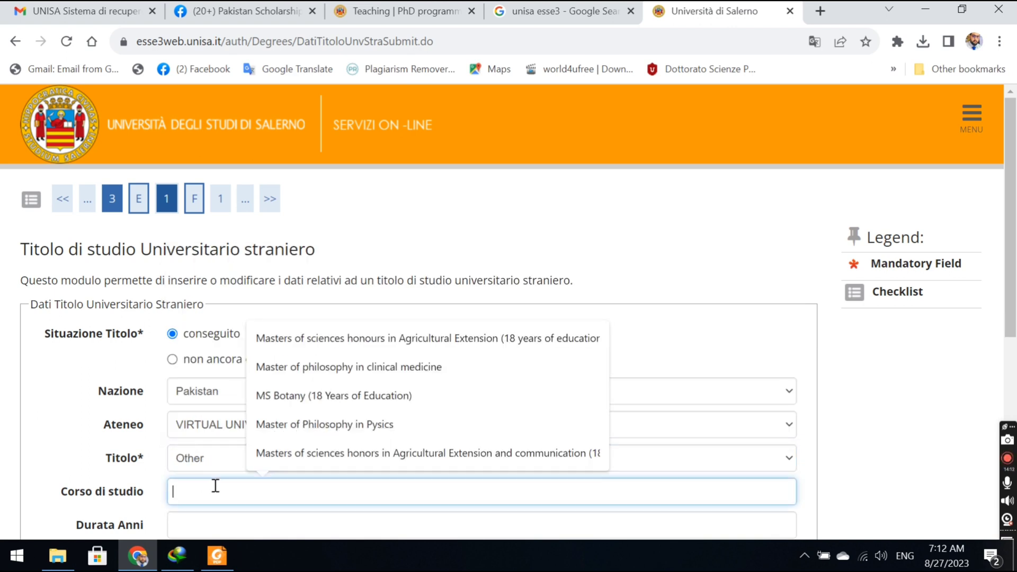
{"action": "left_click", "coordinate": [450, 346]}
{"action": "scroll", "coordinate": [1015, 217], "scroll_direction": "down", "scroll_amount": 6}
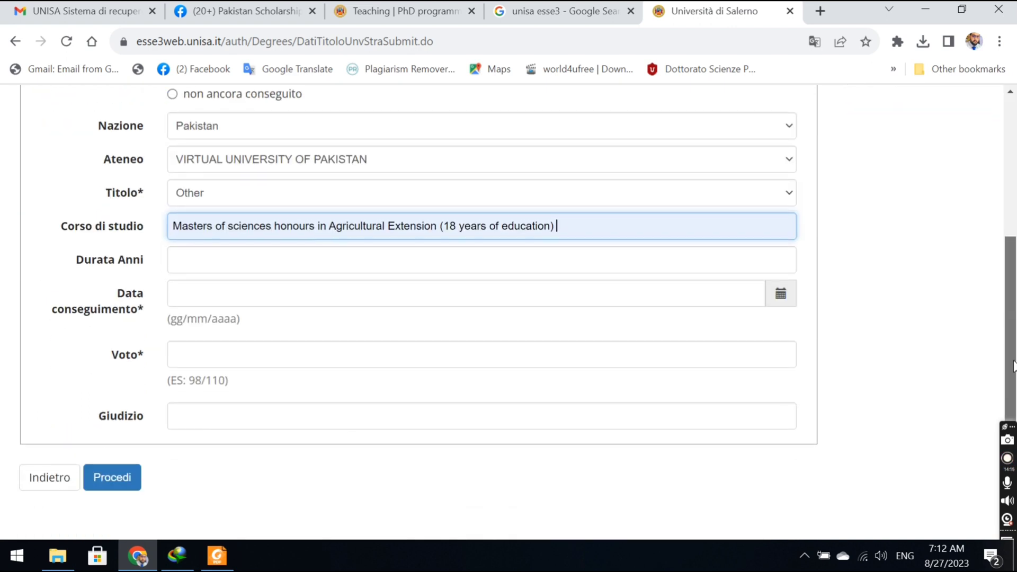
{"action": "left_click", "coordinate": [277, 166]}
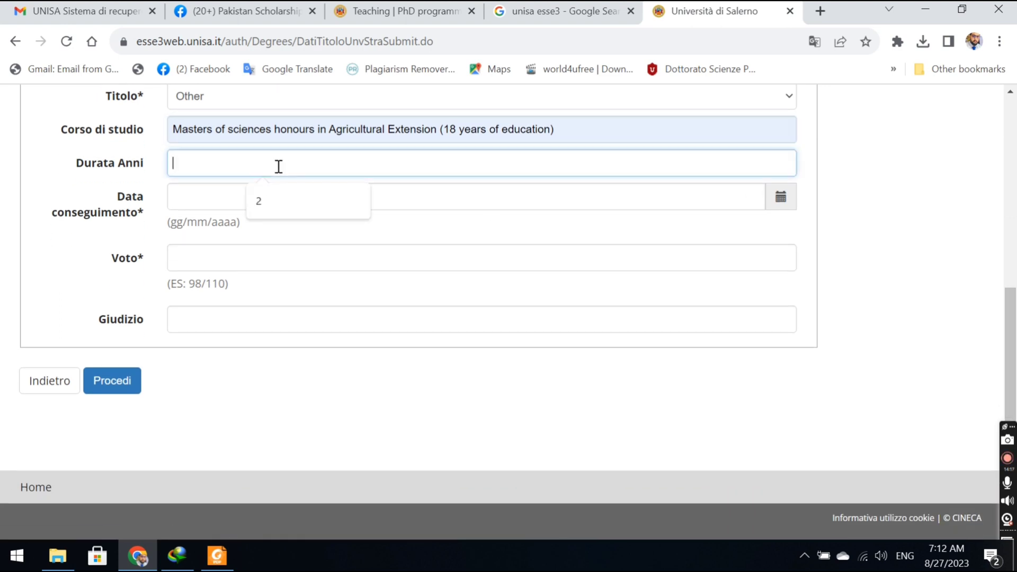
{"action": "left_click", "coordinate": [274, 211]}
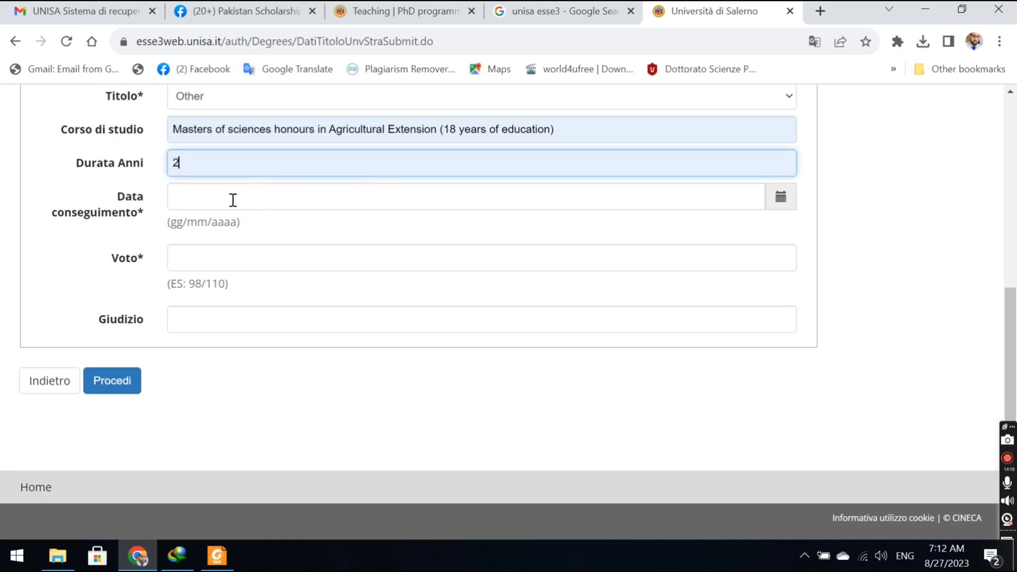
{"action": "left_click", "coordinate": [216, 200]}
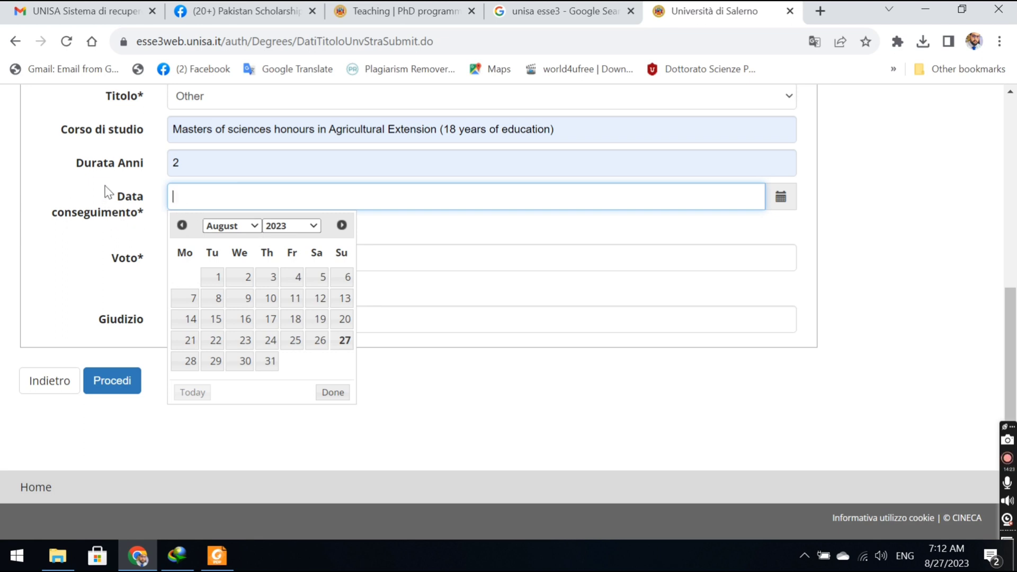
Step: Set the graduation date to 10/01/2020
{"action": "left_click_drag", "start_coordinate": [122, 199], "coordinate": [140, 213]}
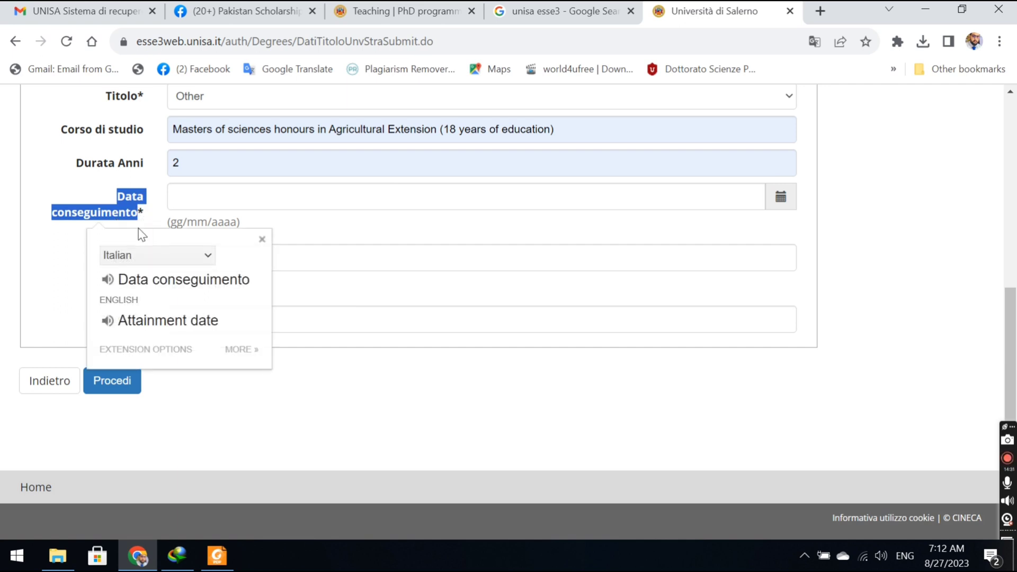
{"action": "left_click", "coordinate": [219, 193]}
{"action": "left_click", "coordinate": [250, 228]}
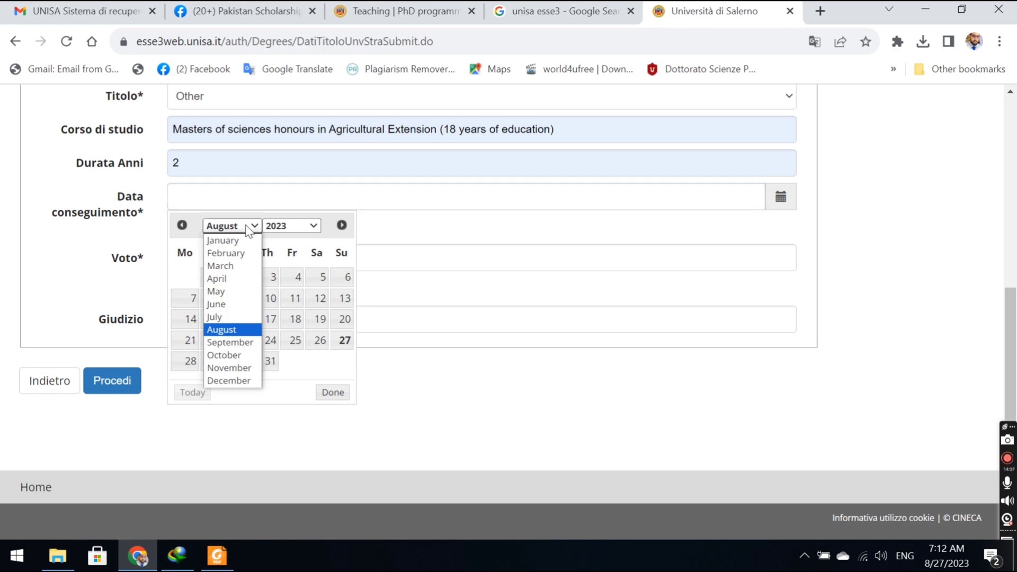
{"action": "left_click", "coordinate": [245, 242]}
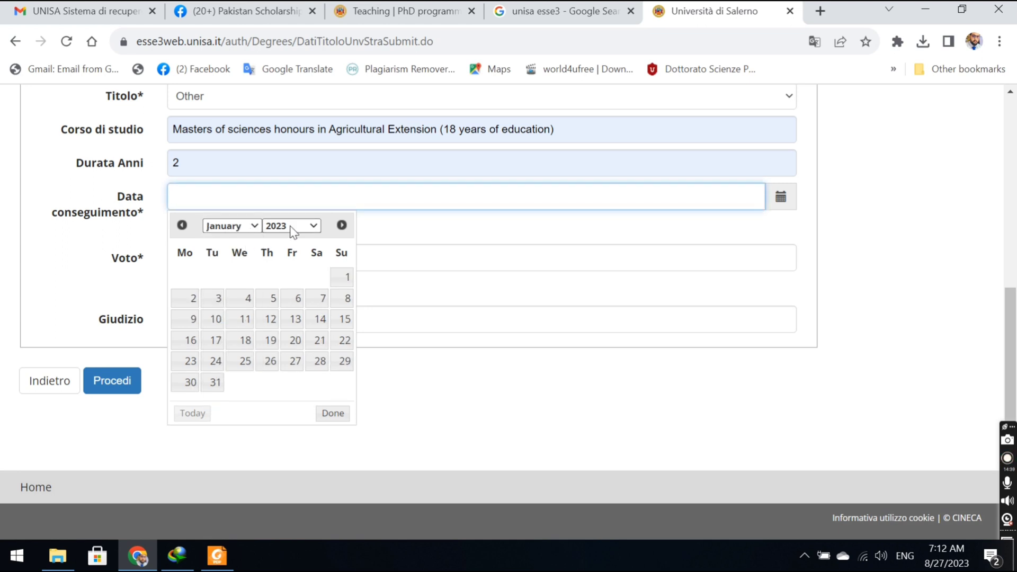
{"action": "left_click", "coordinate": [291, 226]}
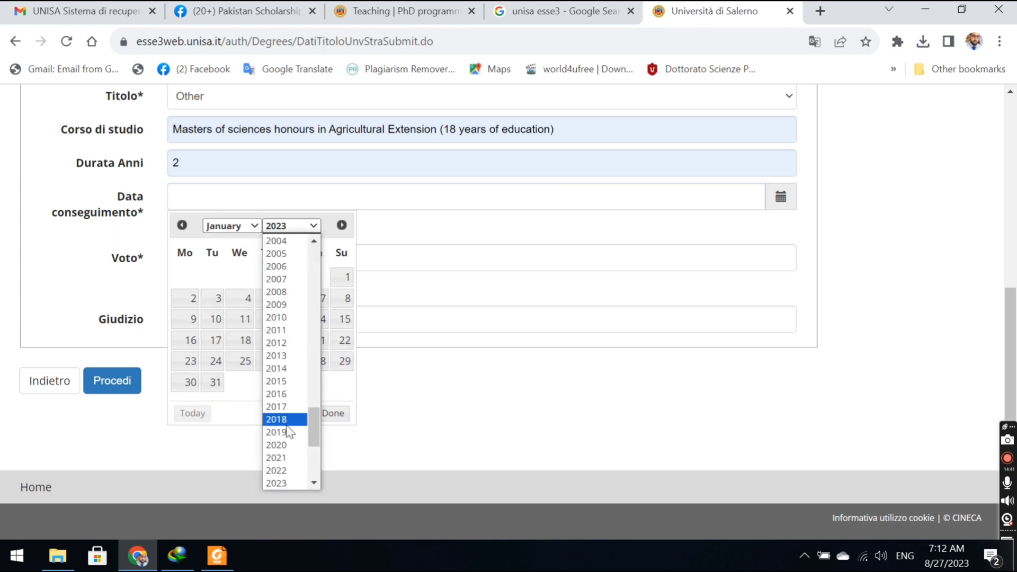
{"action": "left_click", "coordinate": [286, 445]}
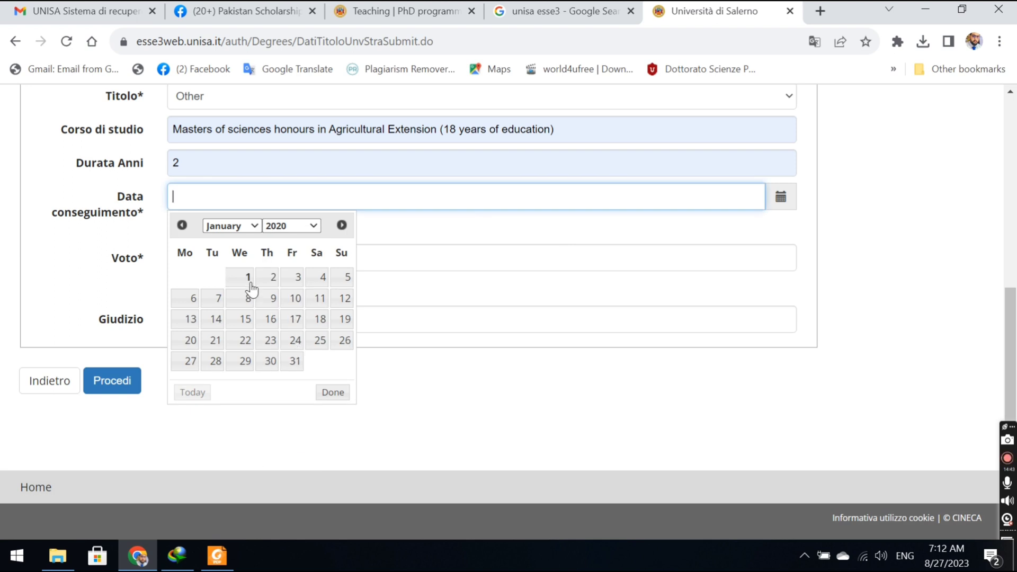
{"action": "left_click", "coordinate": [287, 305]}
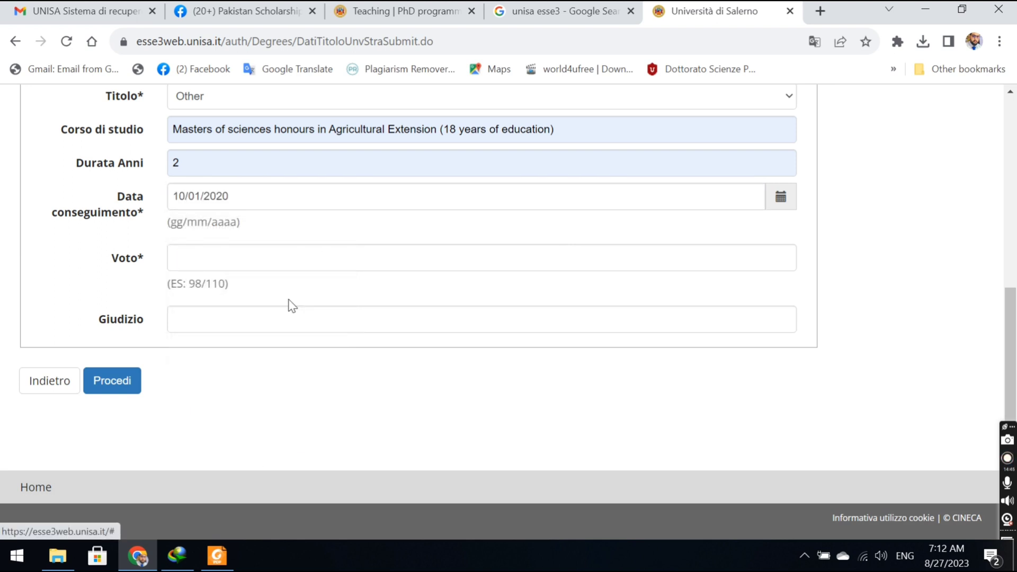
Step: Enter grade 699/1000 and submit the degree details
{"action": "left_click", "coordinate": [197, 255]}
{"action": "left_click", "coordinate": [268, 297]}
{"action": "left_click", "coordinate": [112, 379]}
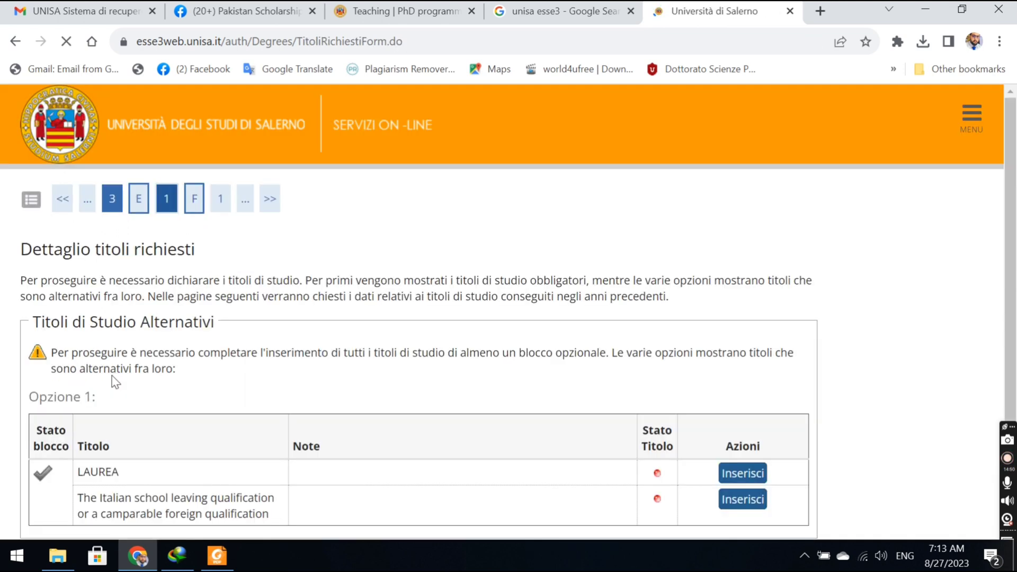
Step: Continue past the required titles page to the evaluation documents page with Yes for further documents
{"action": "left_click_drag", "start_coordinate": [1012, 167], "coordinate": [1016, 414]}
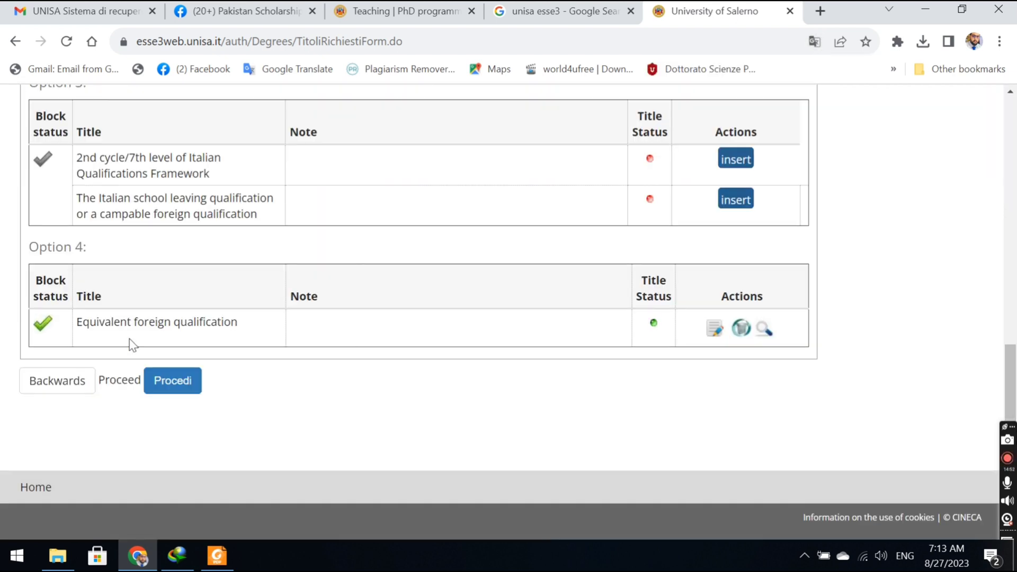
{"action": "left_click", "coordinate": [180, 386]}
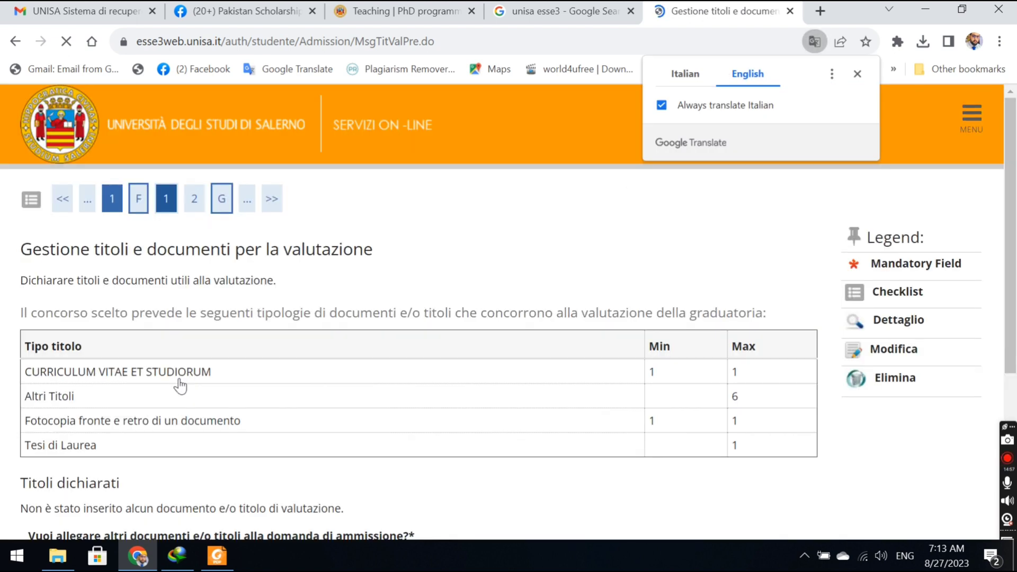
{"action": "left_click_drag", "start_coordinate": [1015, 172], "coordinate": [1012, 260]}
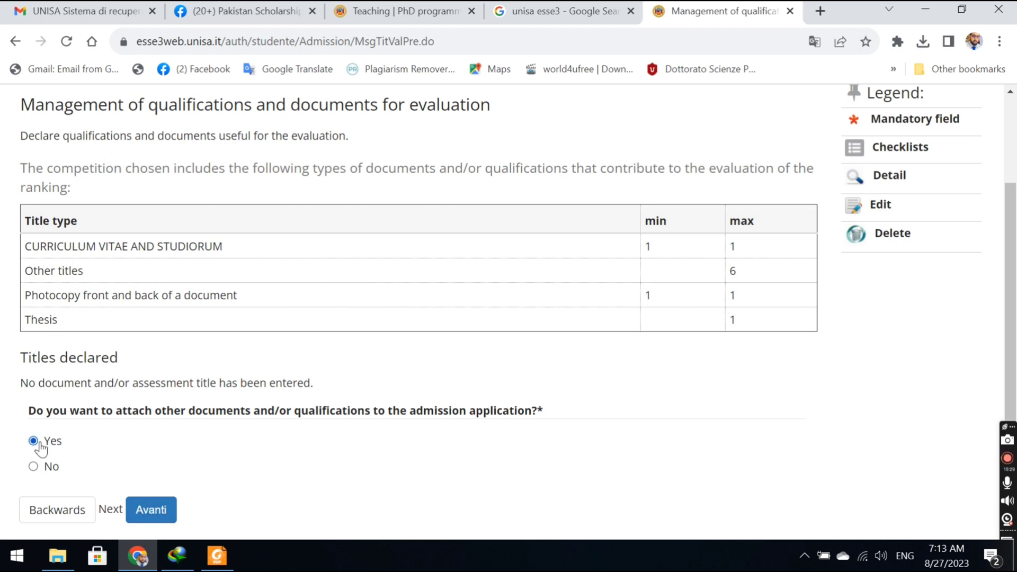
Step: Declare a CURRICULUM VITAE AND STUDIORUM document with title and description cv
{"action": "left_click", "coordinate": [158, 510]}
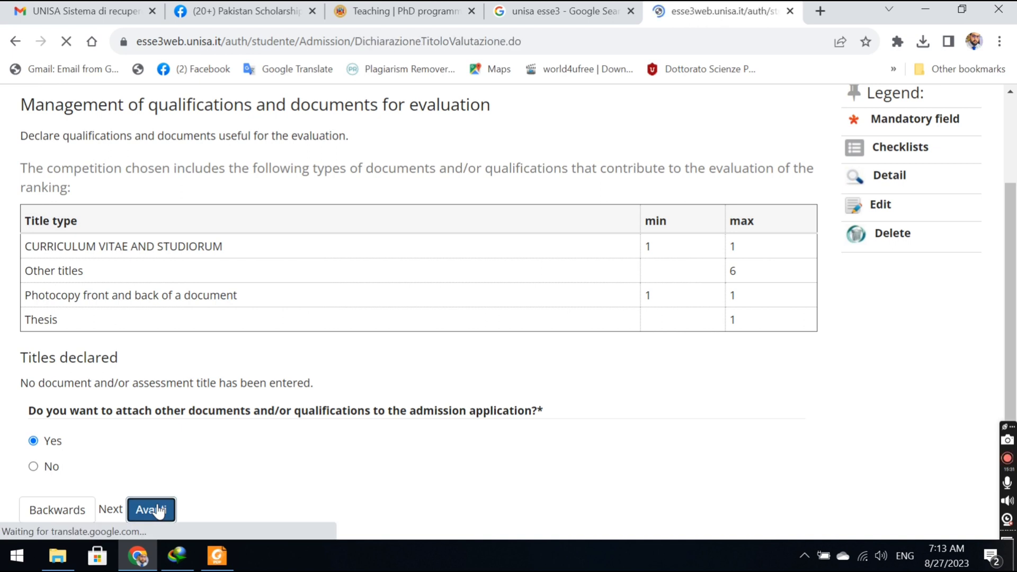
{"action": "left_click", "coordinate": [324, 342]}
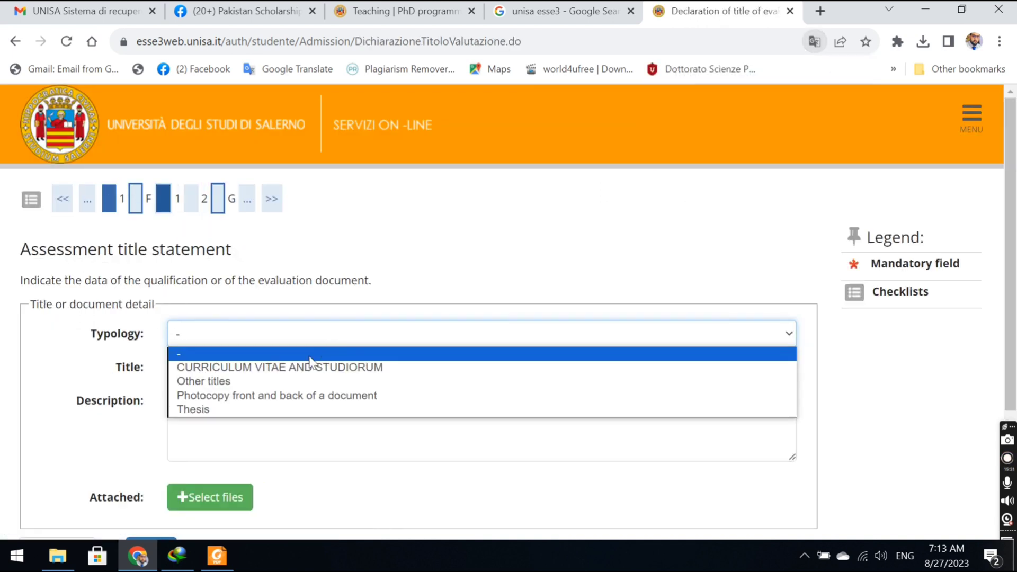
{"action": "left_click", "coordinate": [306, 368]}
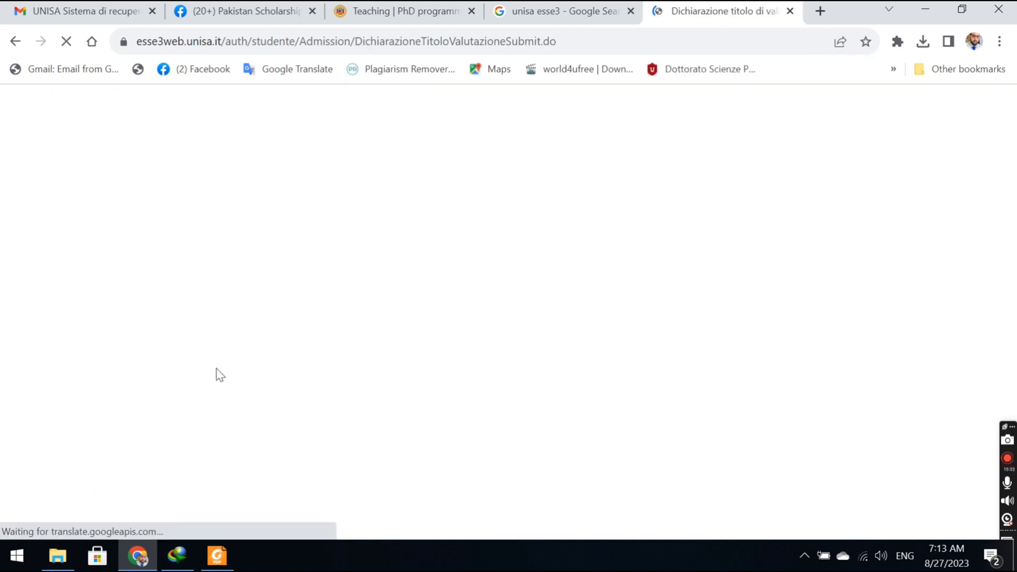
{"action": "left_click", "coordinate": [210, 374]}
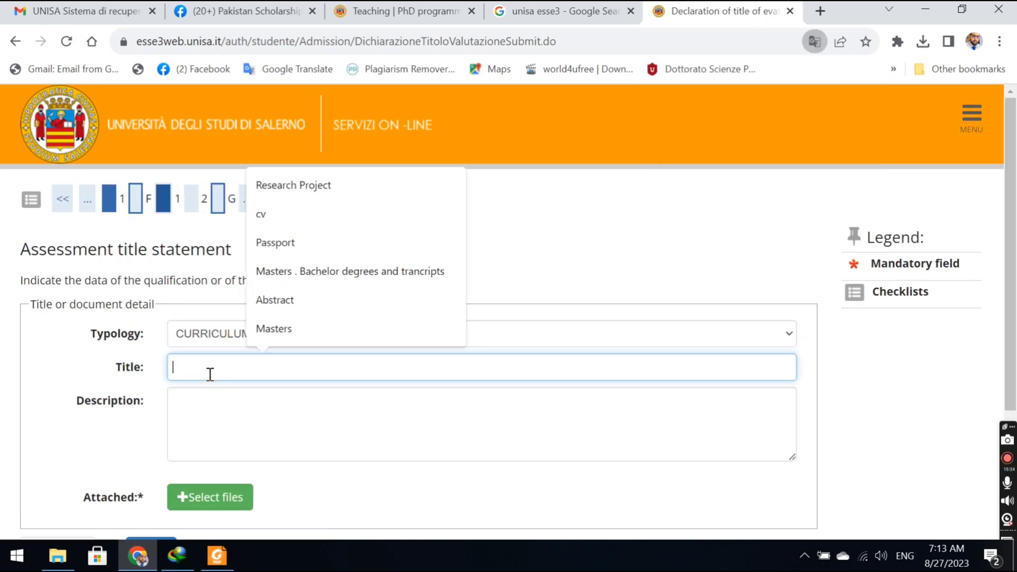
{"action": "left_click", "coordinate": [399, 222]}
{"action": "left_click", "coordinate": [217, 421]}
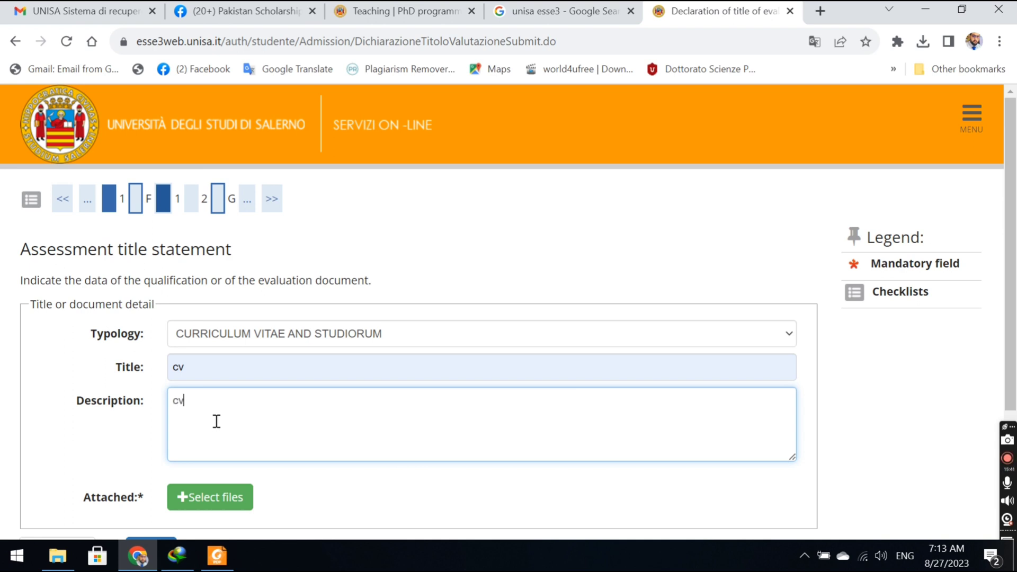
Step: Attach the CV PDF from the Applicaton folder on the Desktop and submit
{"action": "left_click", "coordinate": [218, 495]}
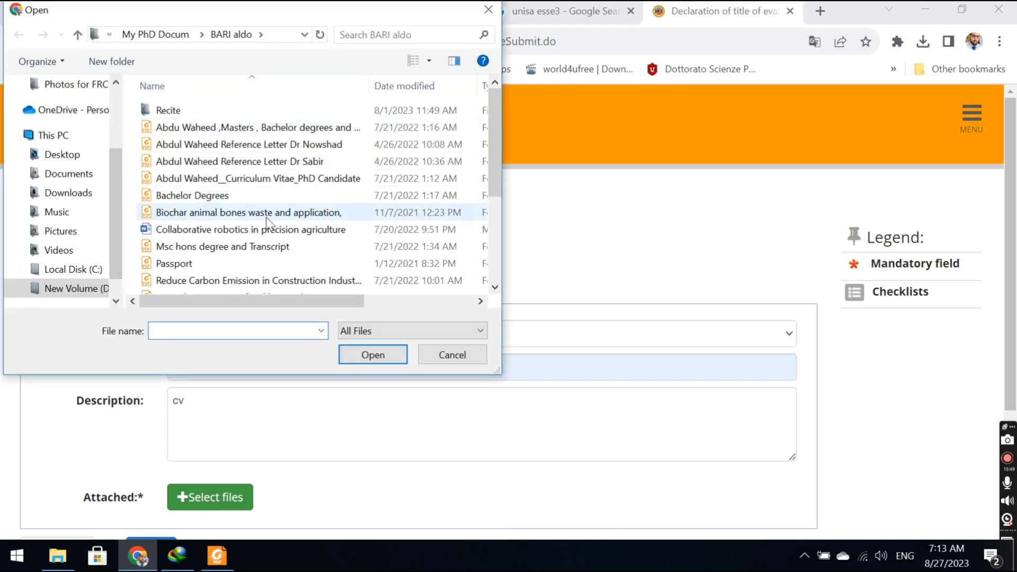
{"action": "left_click_drag", "start_coordinate": [393, 19], "coordinate": [651, 109]}
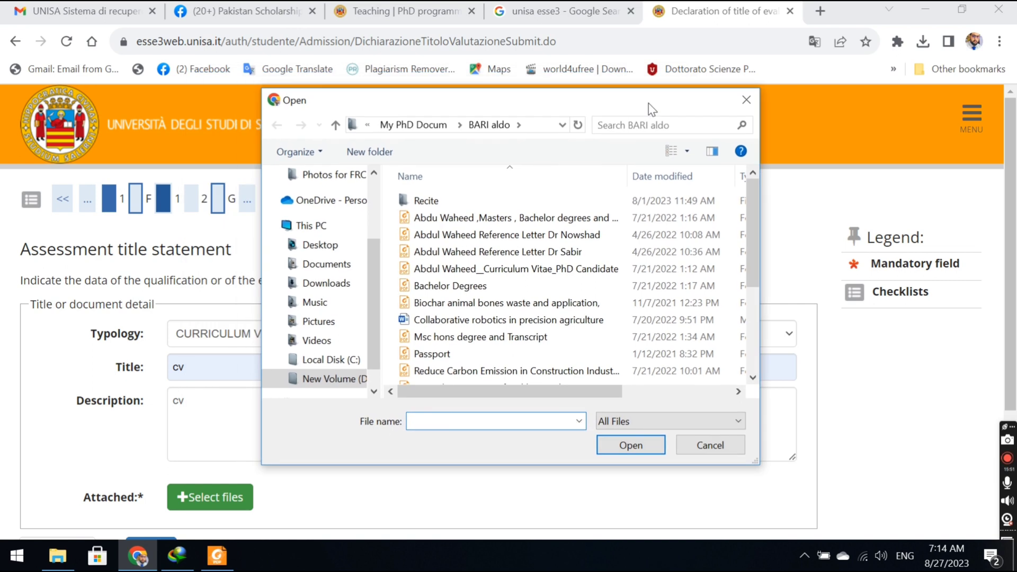
{"action": "left_click", "coordinate": [437, 128]}
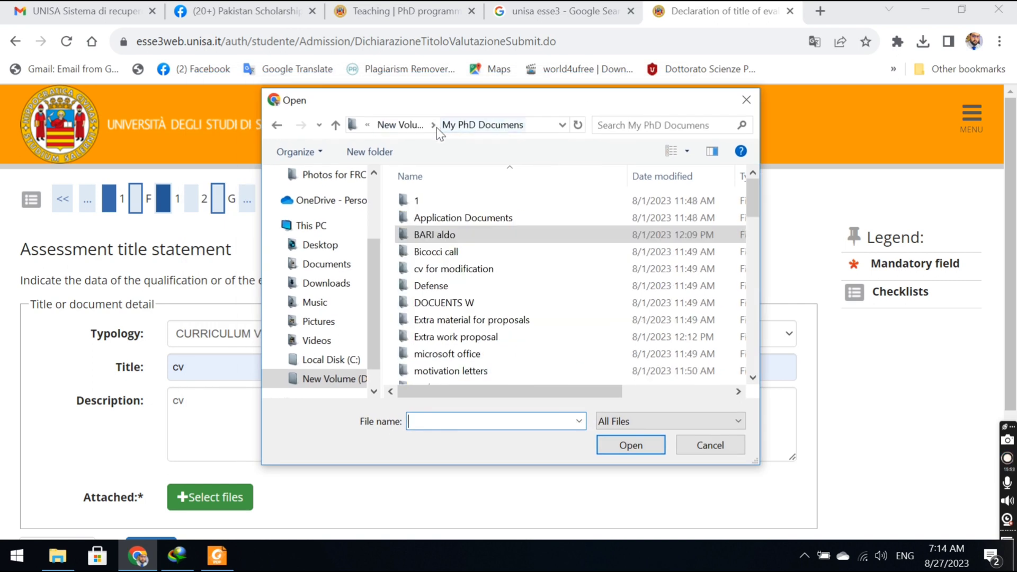
{"action": "double_click", "coordinate": [467, 216]}
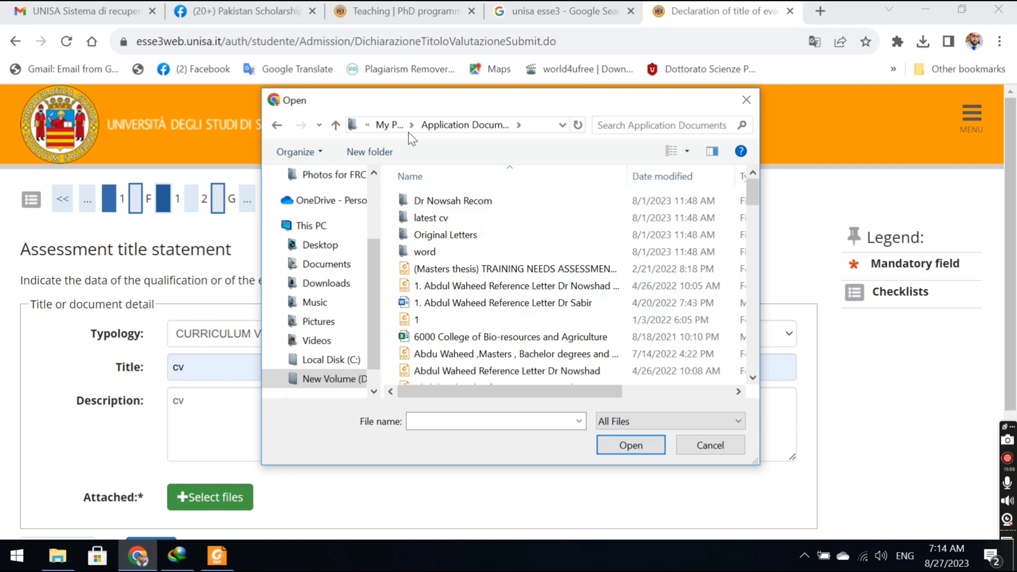
{"action": "left_click", "coordinate": [317, 226]}
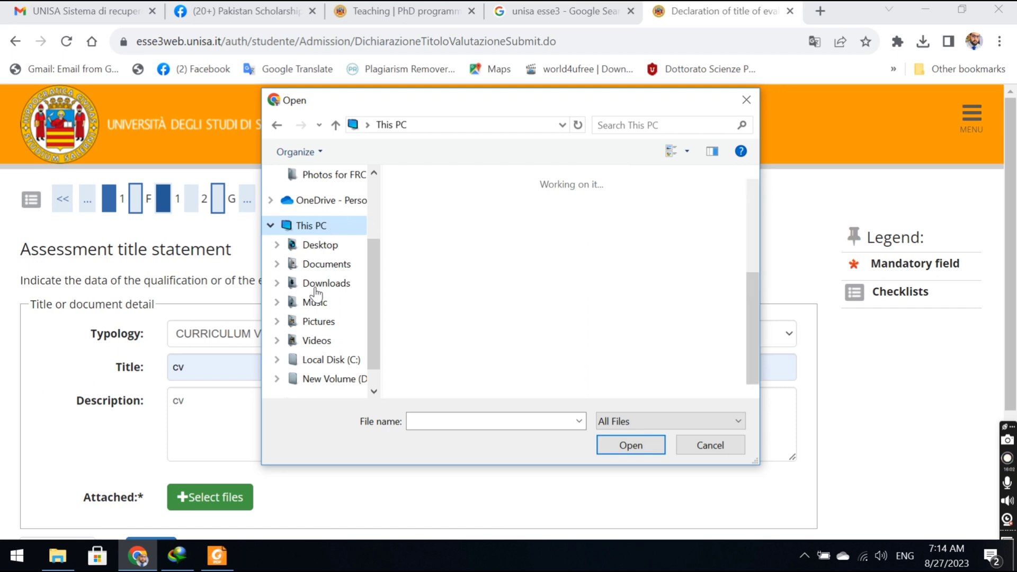
{"action": "left_click", "coordinate": [323, 249]}
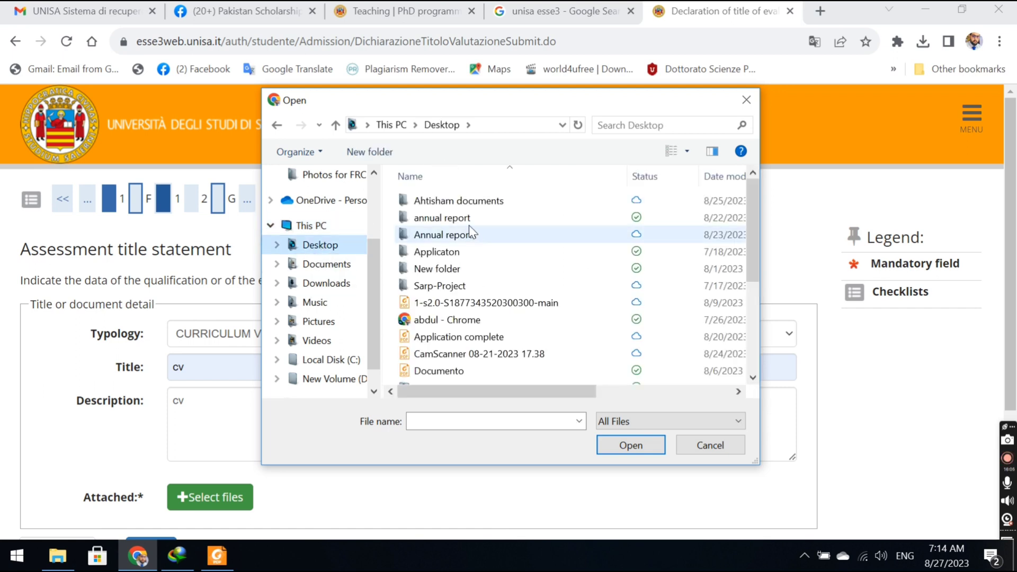
{"action": "left_click", "coordinate": [460, 206]}
{"action": "double_click", "coordinate": [450, 269]}
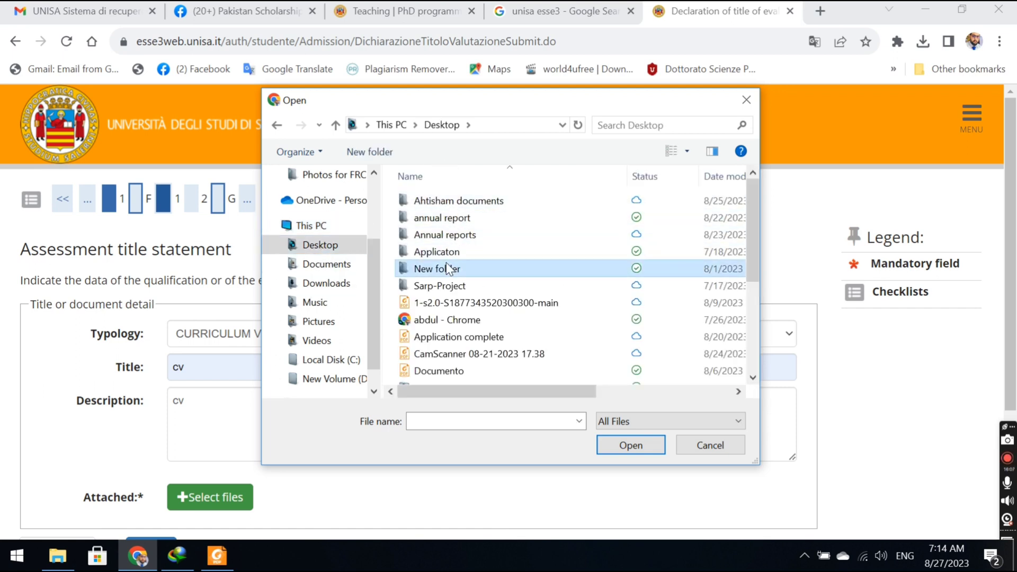
{"action": "left_click", "coordinate": [278, 127]}
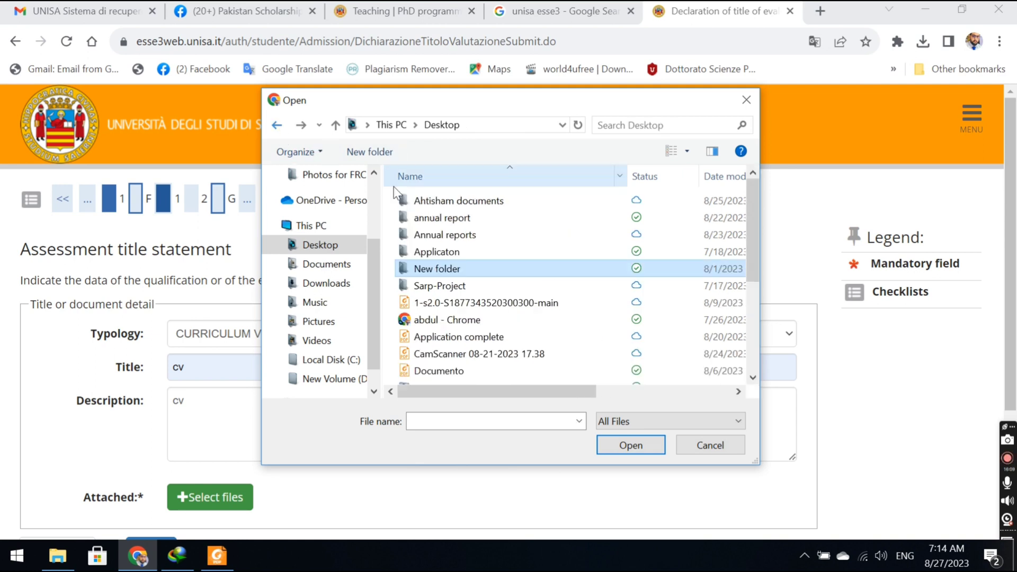
{"action": "double_click", "coordinate": [445, 252]}
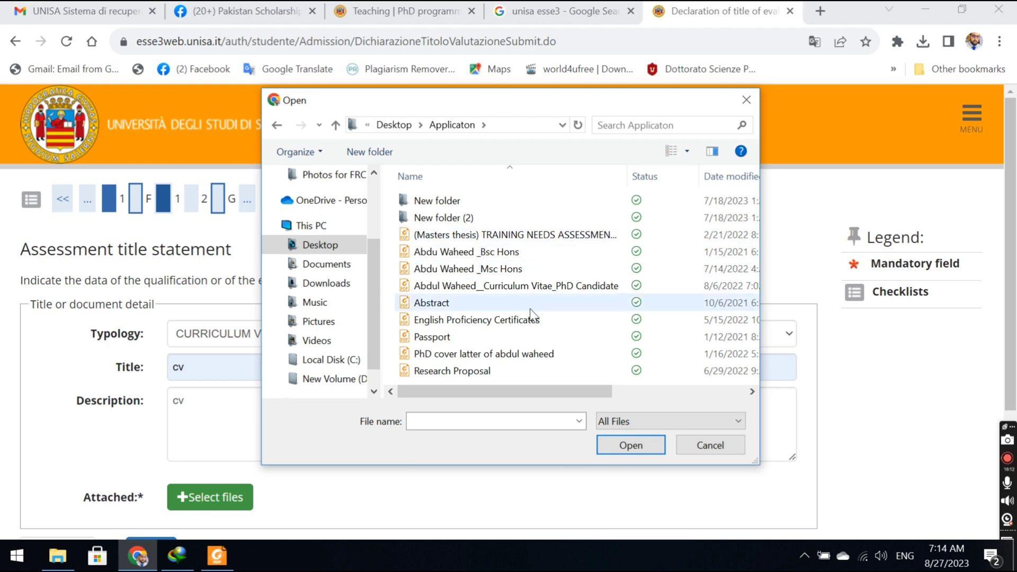
{"action": "double_click", "coordinate": [526, 287]}
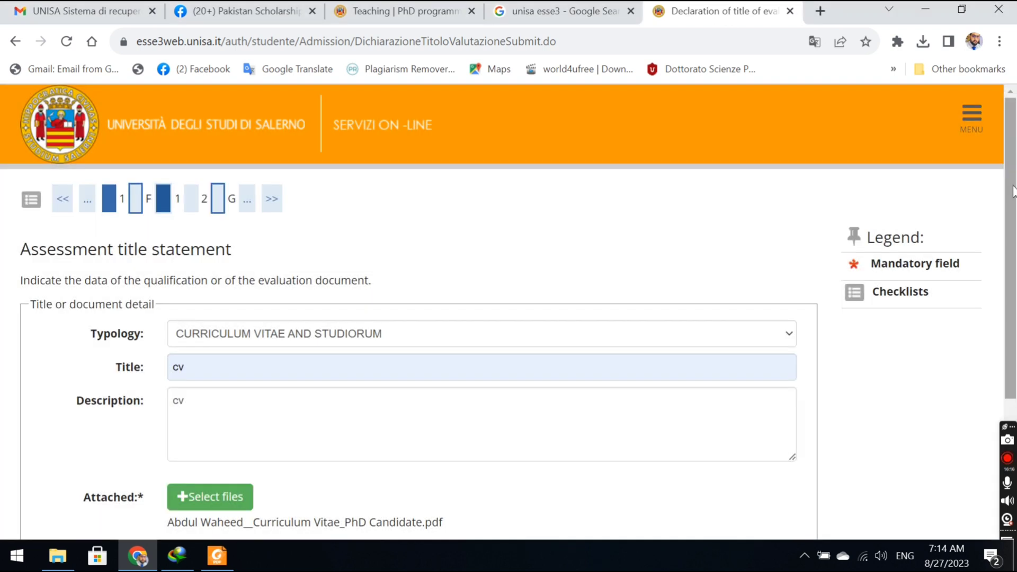
{"action": "scroll", "coordinate": [1013, 191], "scroll_direction": "down", "scroll_amount": 3}
{"action": "left_click", "coordinate": [153, 385]}
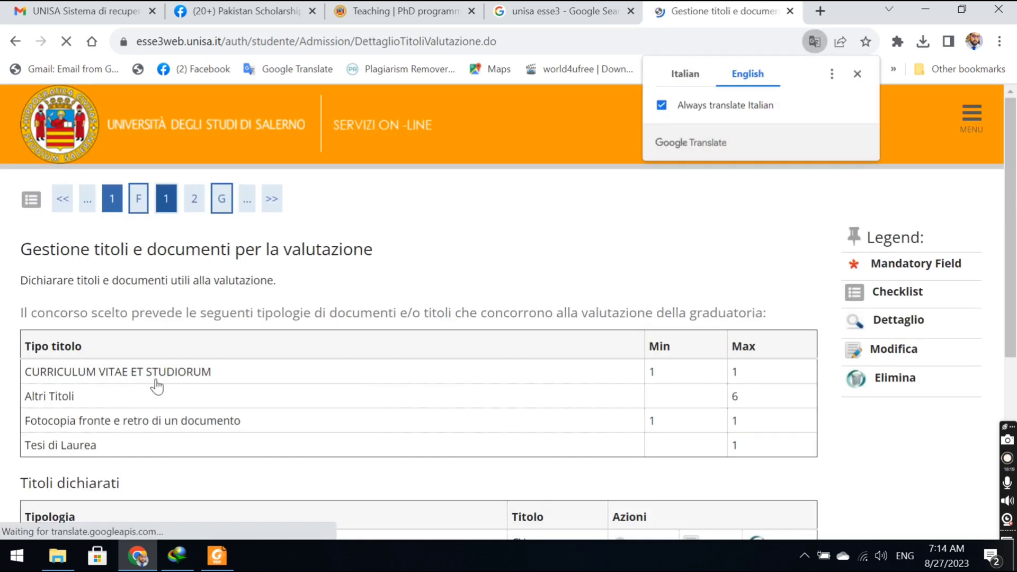
Step: Start a new document declaration of type Photocopy front and back, titled Passport
{"action": "scroll", "coordinate": [1015, 239], "scroll_direction": "down", "scroll_amount": 3}
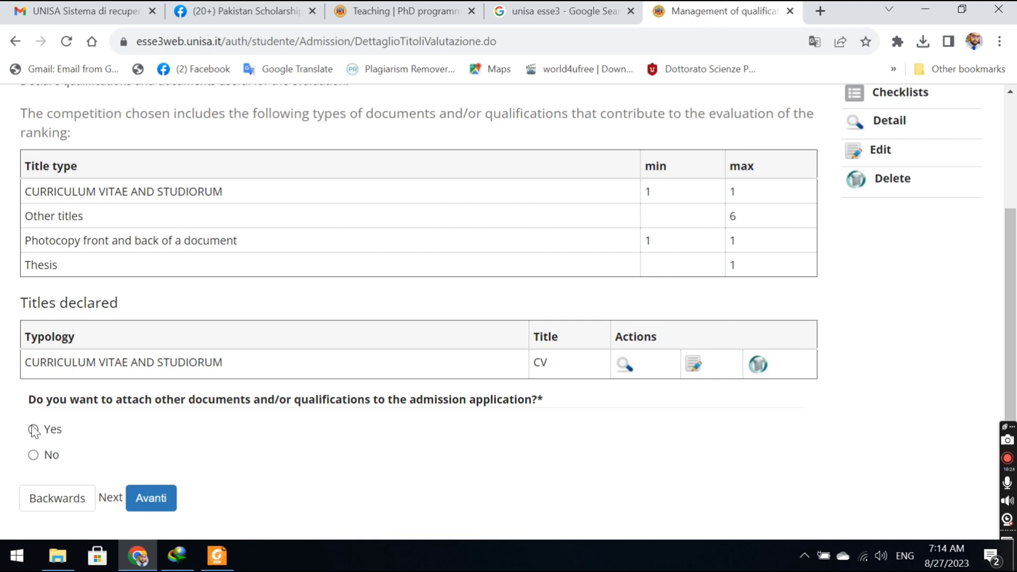
{"action": "left_click", "coordinate": [150, 499]}
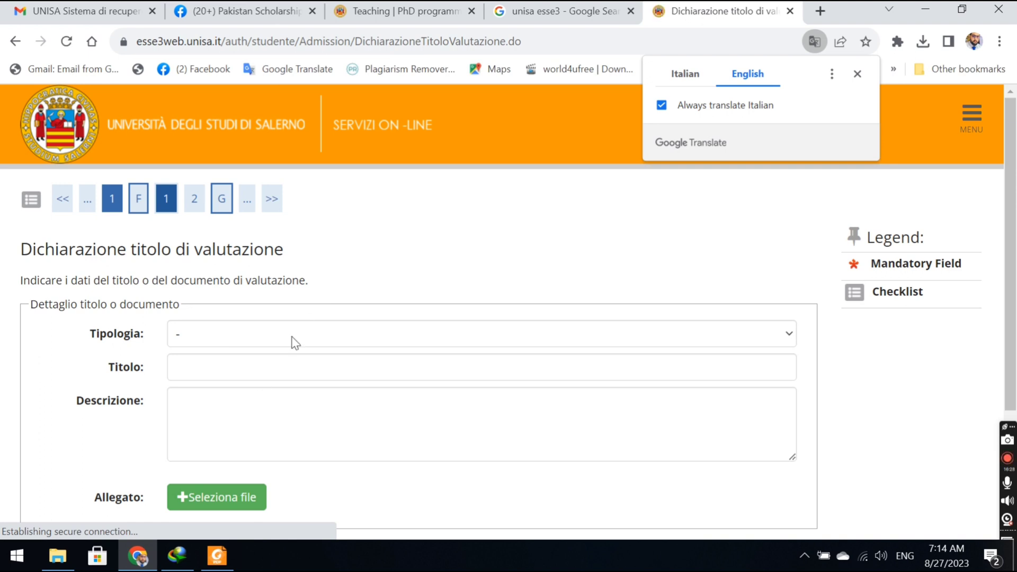
{"action": "left_click", "coordinate": [291, 339]}
{"action": "left_click", "coordinate": [295, 382]}
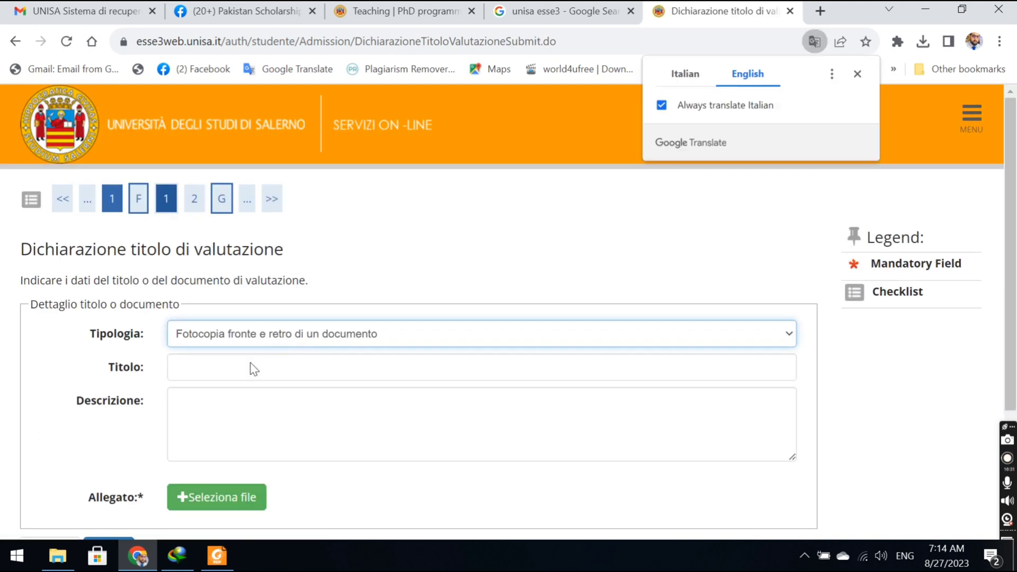
{"action": "left_click", "coordinate": [235, 372]}
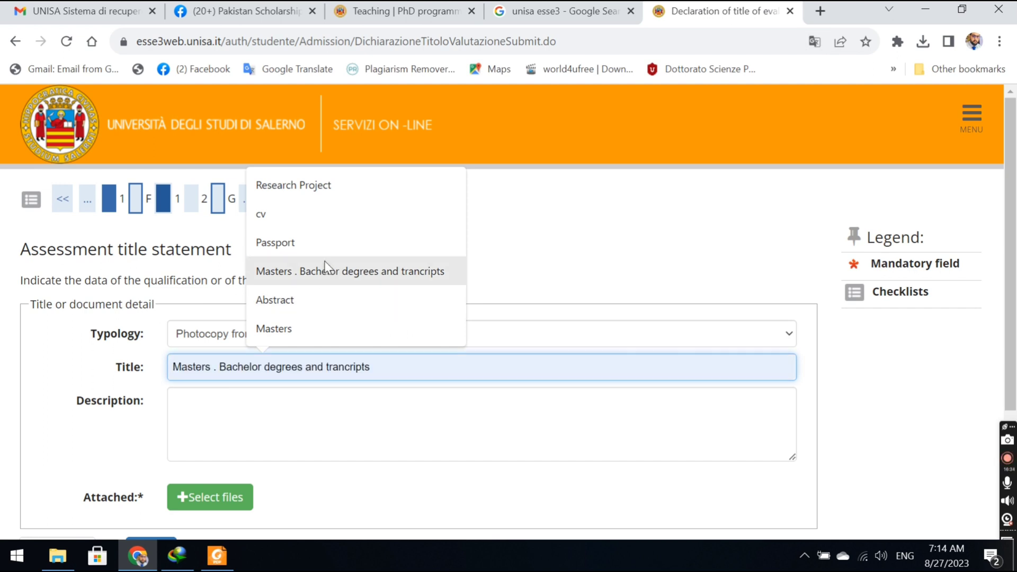
{"action": "left_click", "coordinate": [321, 245]}
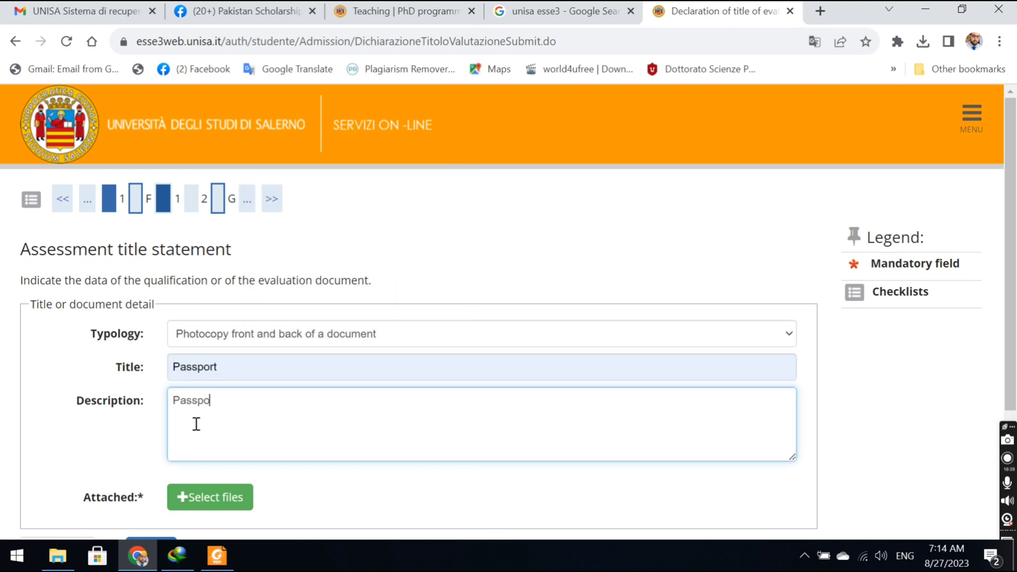
Step: Attach Passport.pdf to the passport entry and save it
{"action": "left_click", "coordinate": [215, 503]}
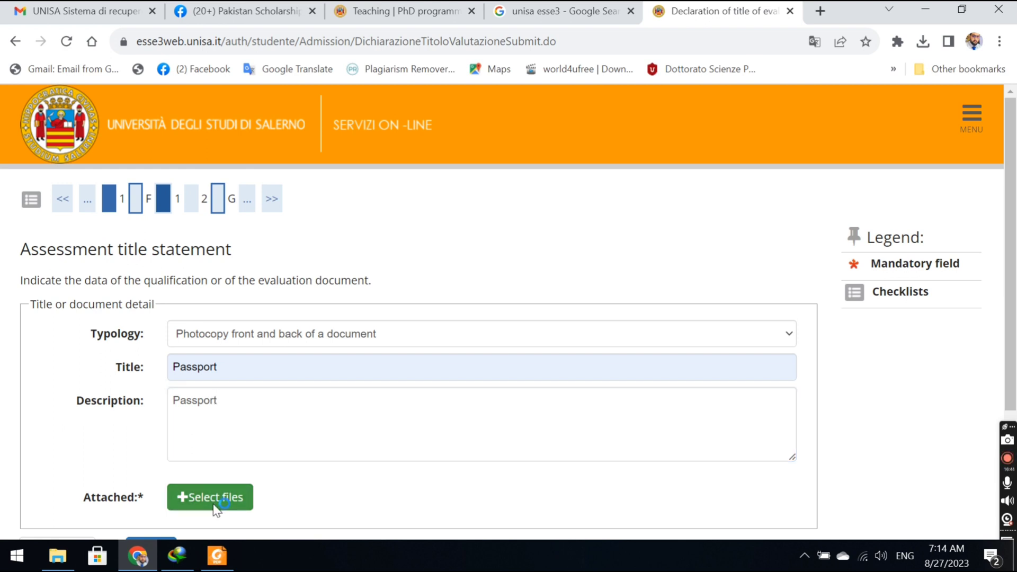
{"action": "double_click", "coordinate": [483, 335]}
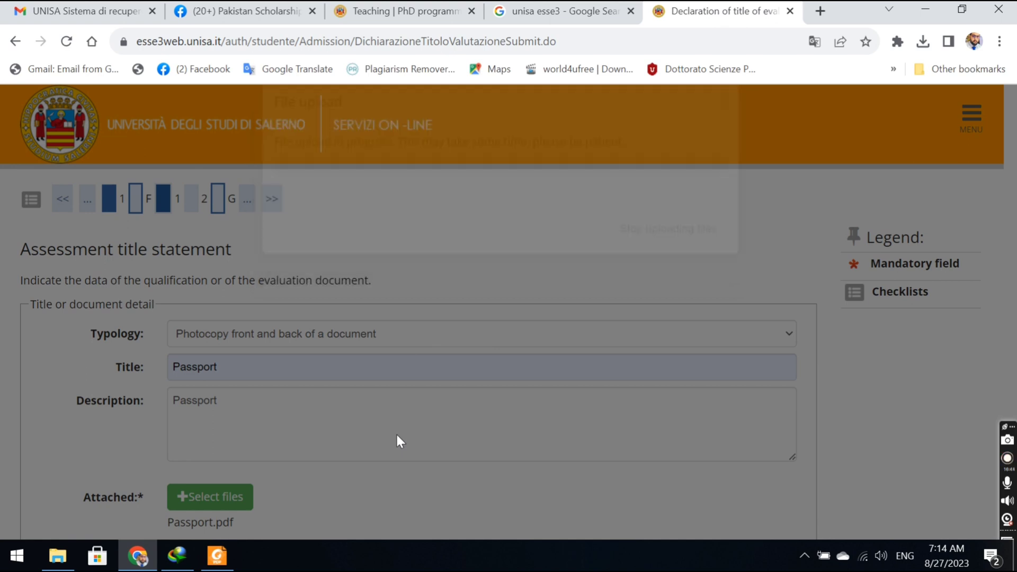
{"action": "scroll", "coordinate": [270, 403], "scroll_direction": "down", "scroll_amount": 4}
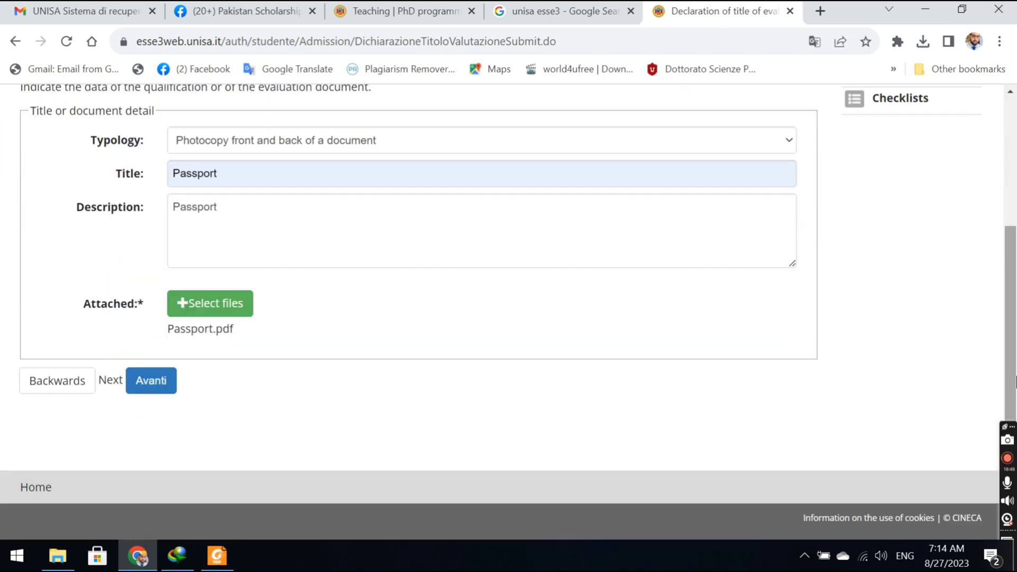
{"action": "left_click", "coordinate": [166, 389]}
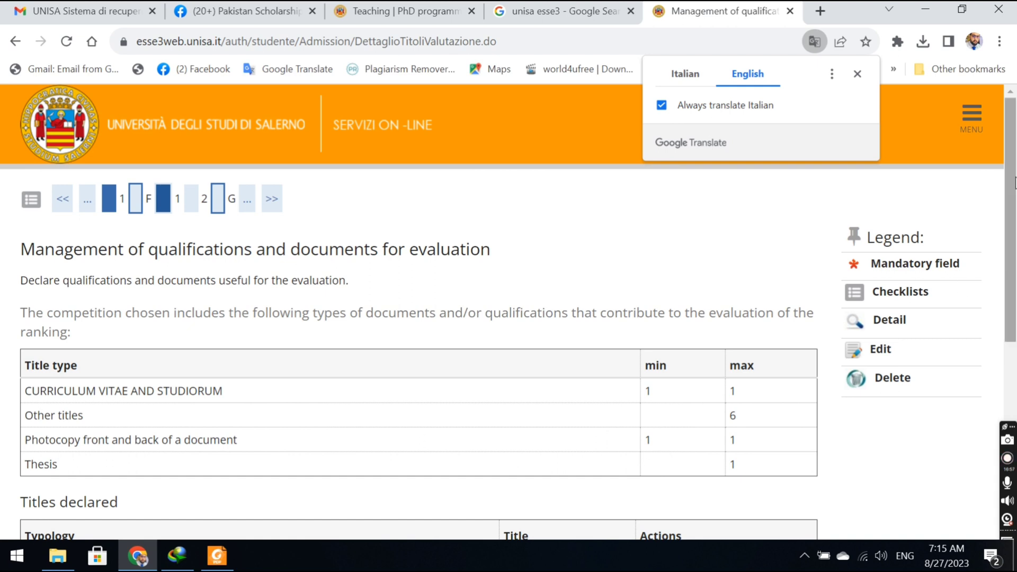
Step: Answer Yes to more documents and start a new Tesi di Laurea entry
{"action": "left_click_drag", "start_coordinate": [1014, 183], "coordinate": [1015, 289]}
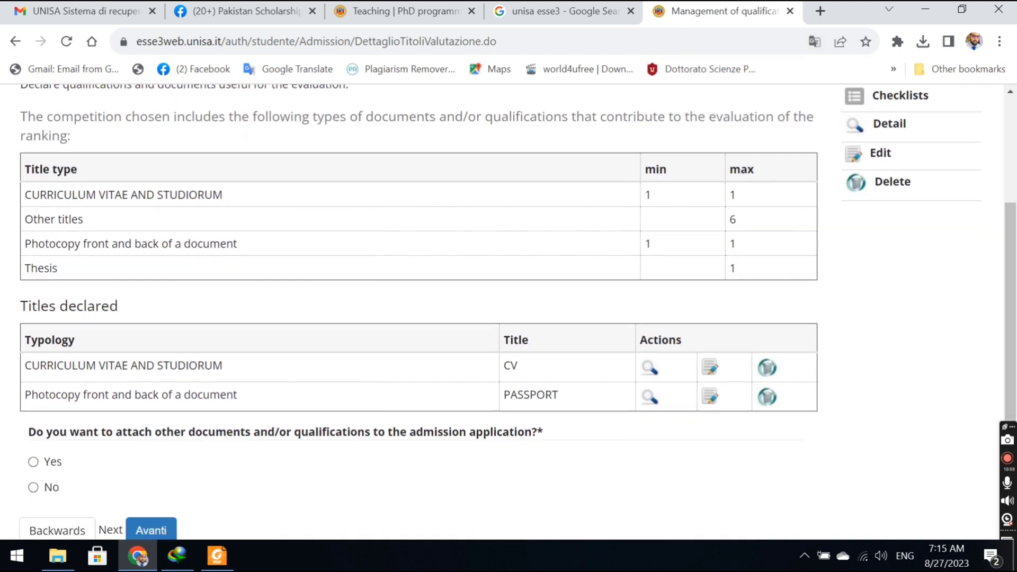
{"action": "left_click", "coordinate": [48, 466]}
{"action": "left_click", "coordinate": [154, 530]}
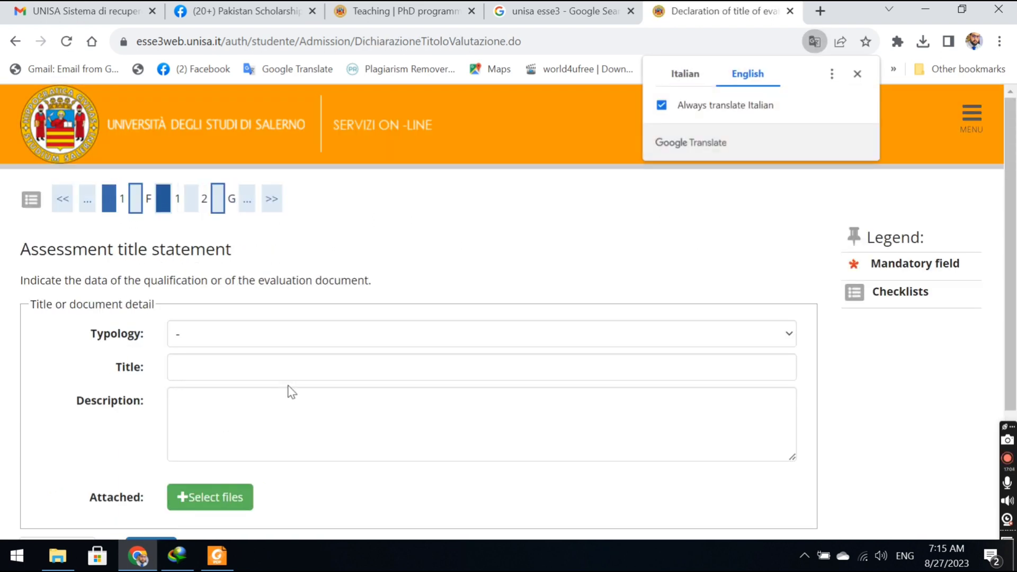
{"action": "left_click", "coordinate": [268, 333]}
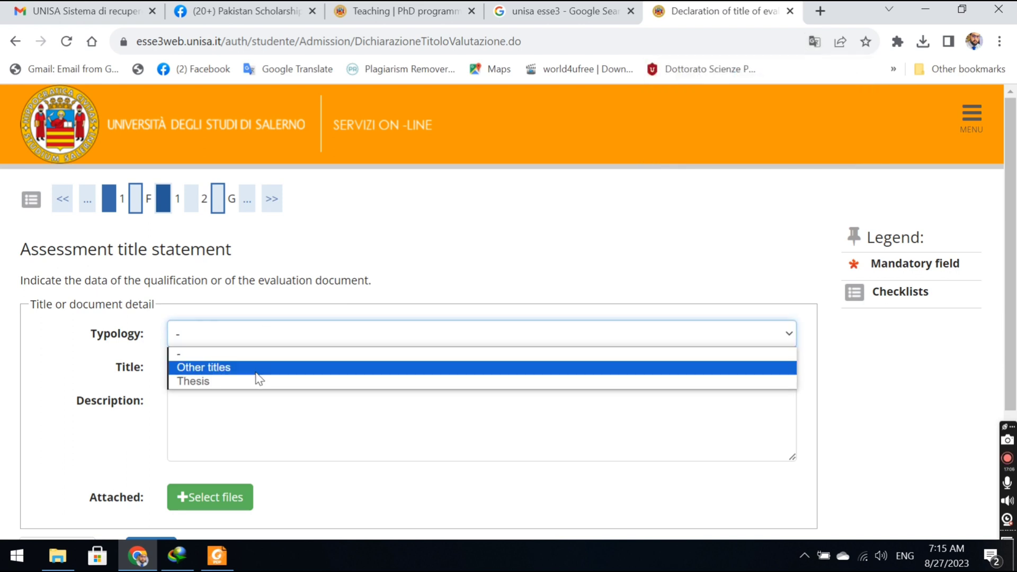
{"action": "left_click", "coordinate": [255, 377]}
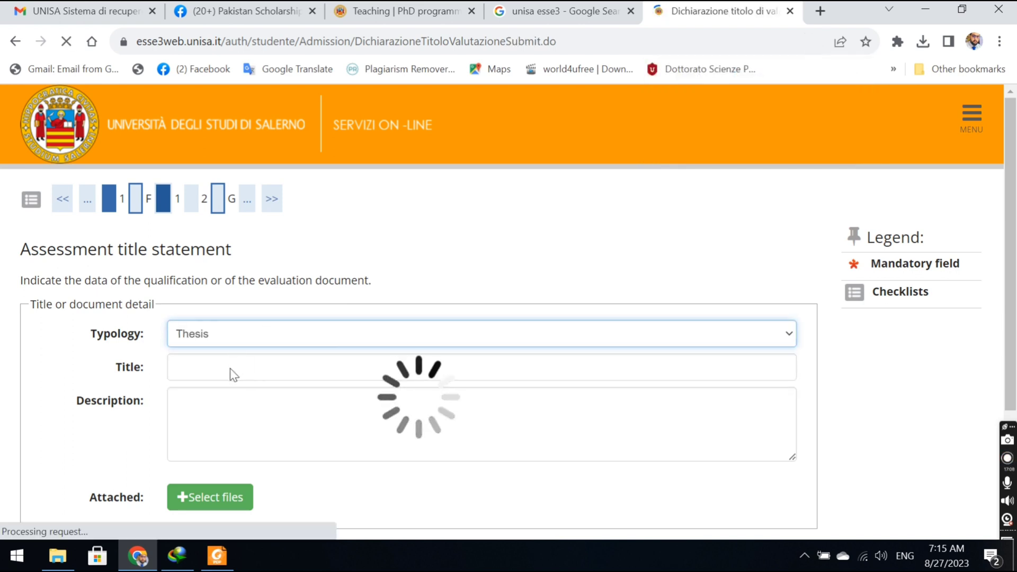
Step: Enter Thesis as both the title and the description of the entry
{"action": "left_click", "coordinate": [230, 369]}
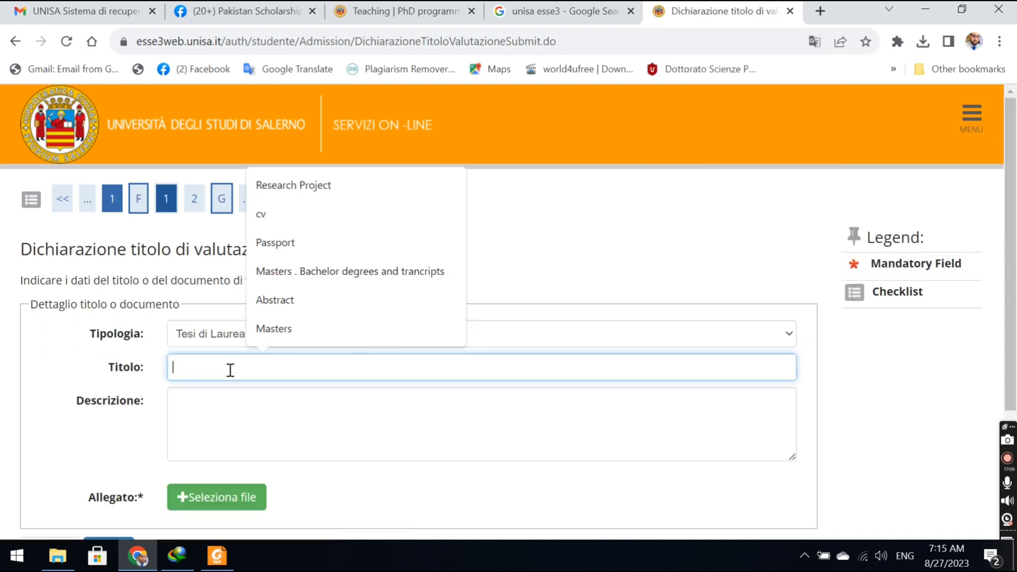
{"action": "type", "text": "tr"}
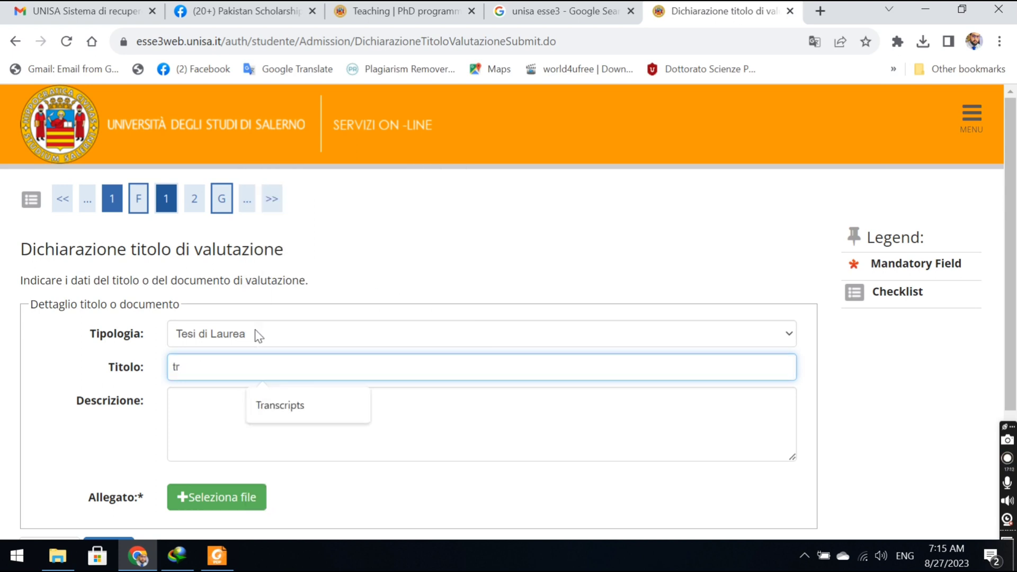
{"action": "key", "text": "BackSpace"}
{"action": "key", "text": "BackSpace"}
{"action": "type", "text": "Th"}
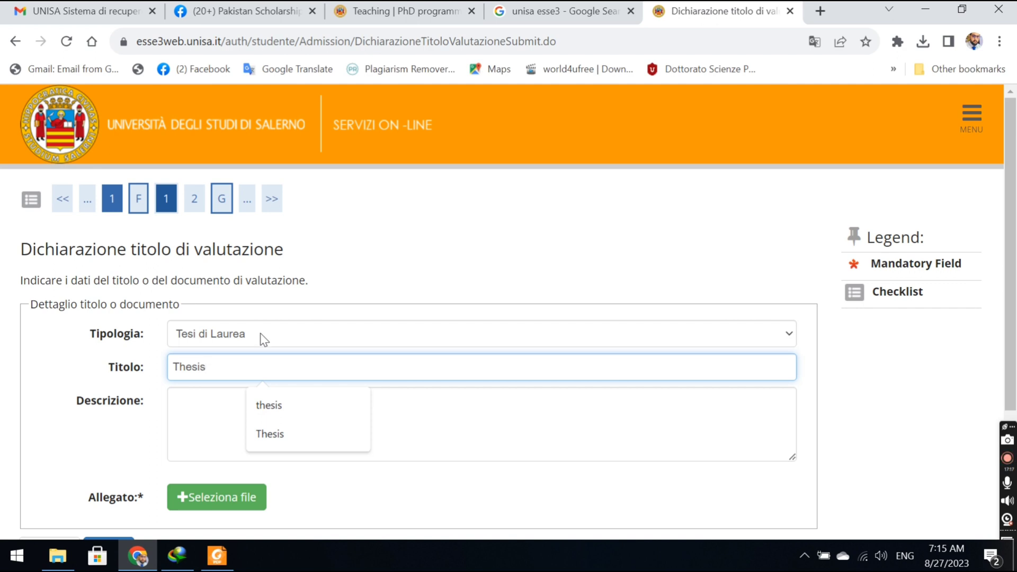
{"action": "type", "text": "esis"}
{"action": "left_click", "coordinate": [269, 434]}
{"action": "left_click_drag", "start_coordinate": [211, 369], "coordinate": [167, 376]}
{"action": "right_click", "coordinate": [189, 367]}
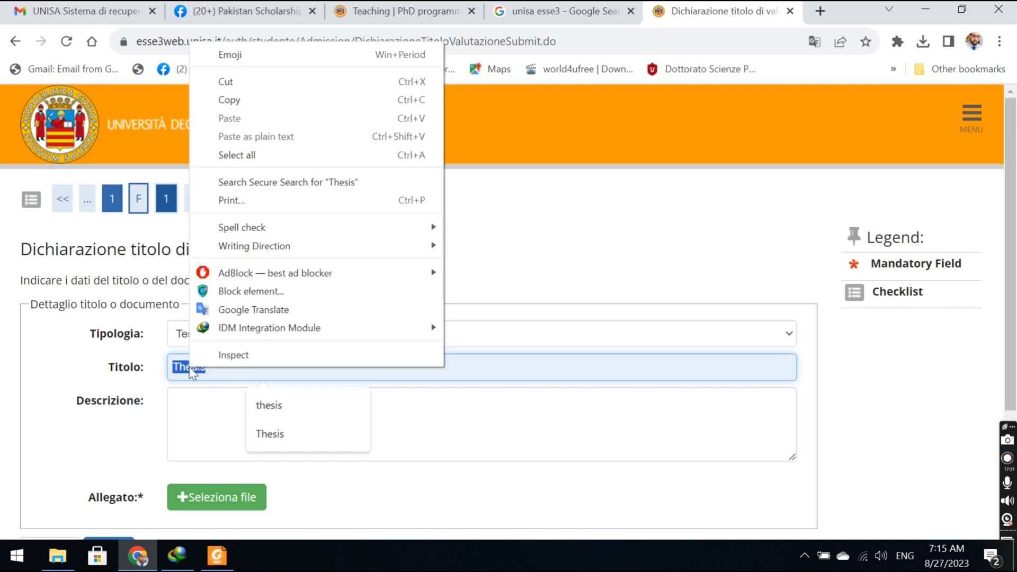
{"action": "left_click", "coordinate": [252, 100]}
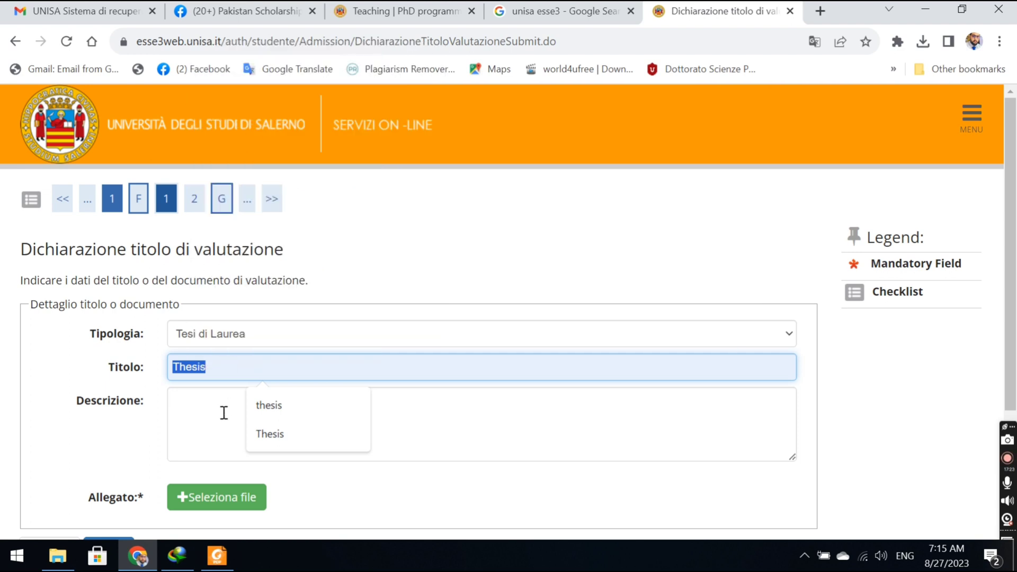
{"action": "left_click", "coordinate": [224, 413]}
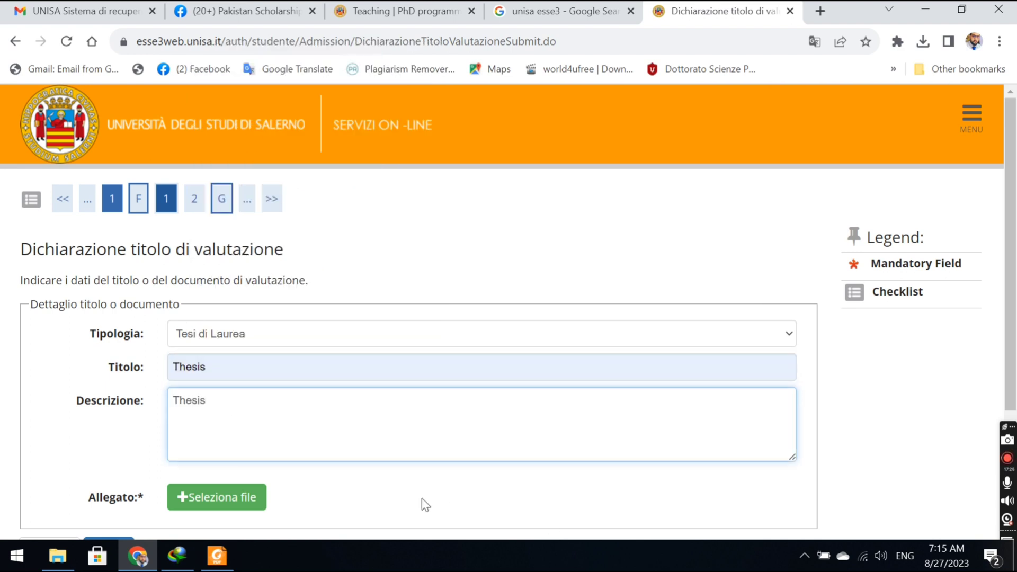
Step: Attach the master's thesis PDF and save the Thesis entry
{"action": "left_click", "coordinate": [240, 510]}
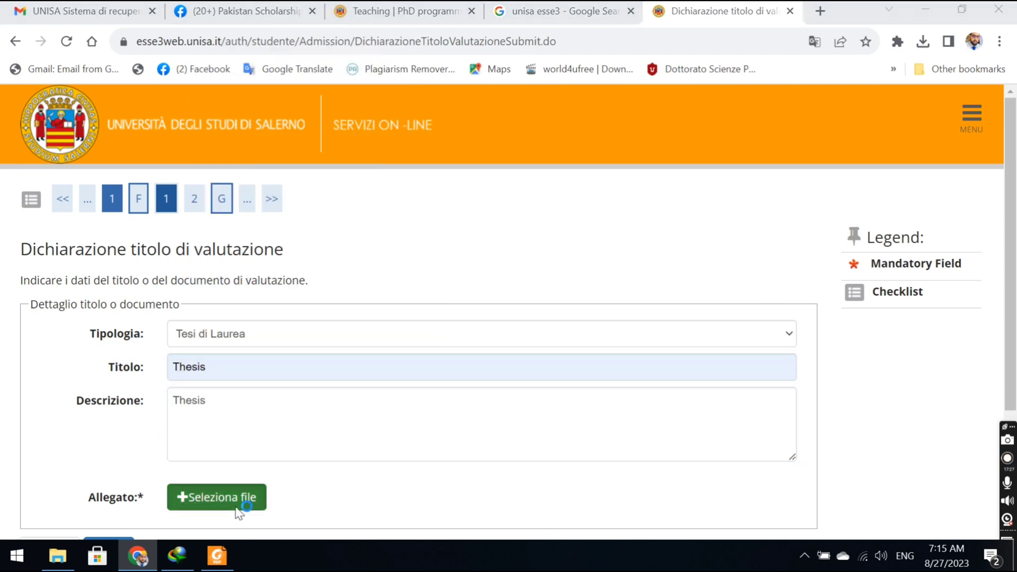
{"action": "double_click", "coordinate": [490, 232]}
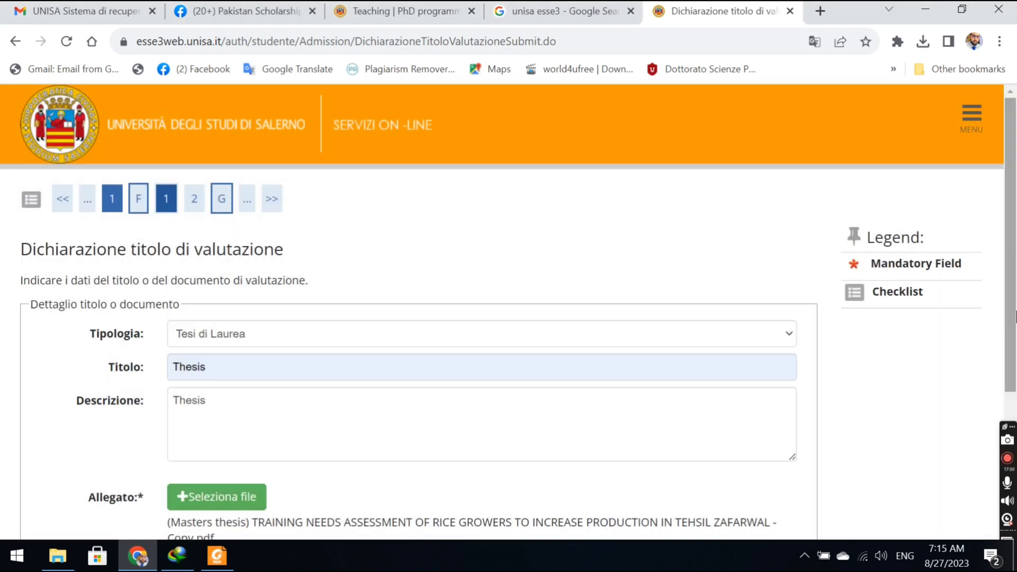
{"action": "scroll", "coordinate": [78, 505], "scroll_direction": "down", "scroll_amount": 4}
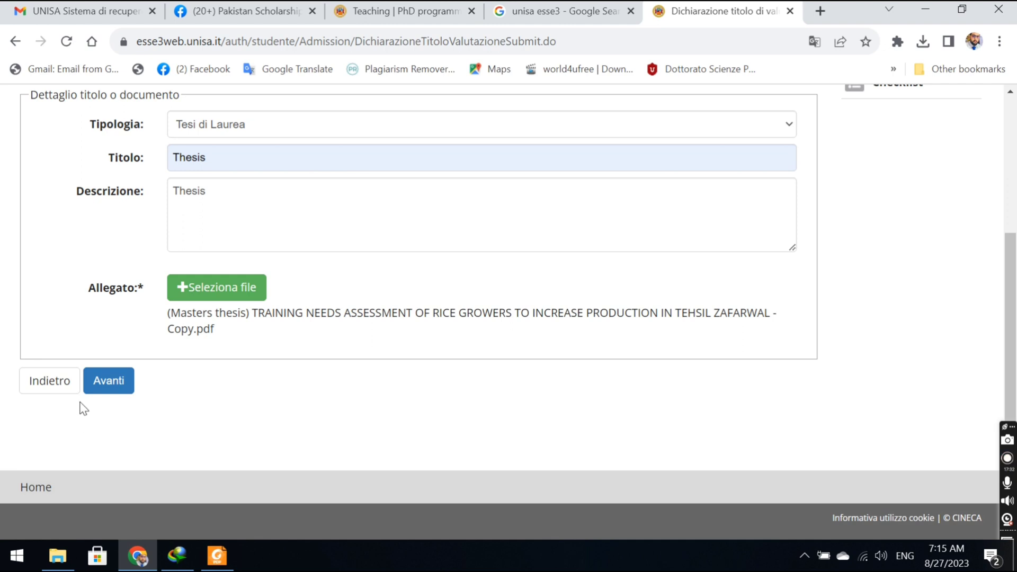
{"action": "left_click", "coordinate": [110, 385]}
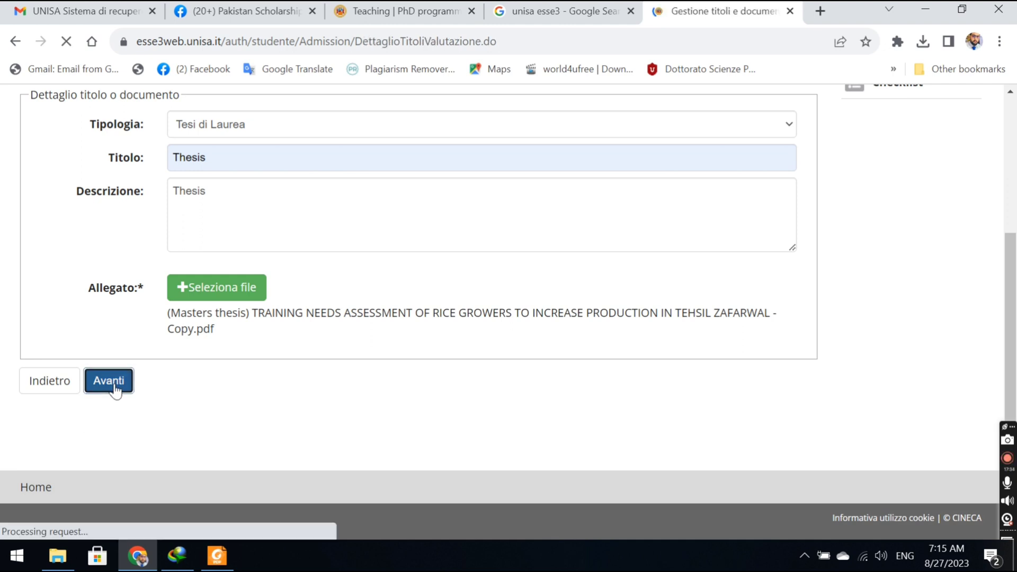
{"action": "scroll", "coordinate": [78, 392], "scroll_direction": "down", "scroll_amount": 5}
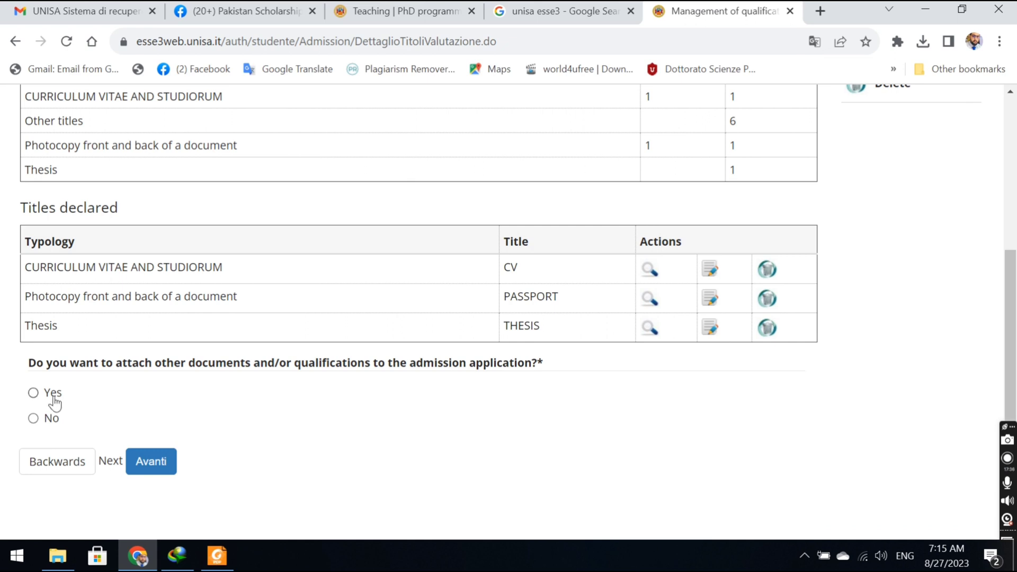
Step: Declare an Other titles entry with title and description Research Project
{"action": "left_click", "coordinate": [145, 466]}
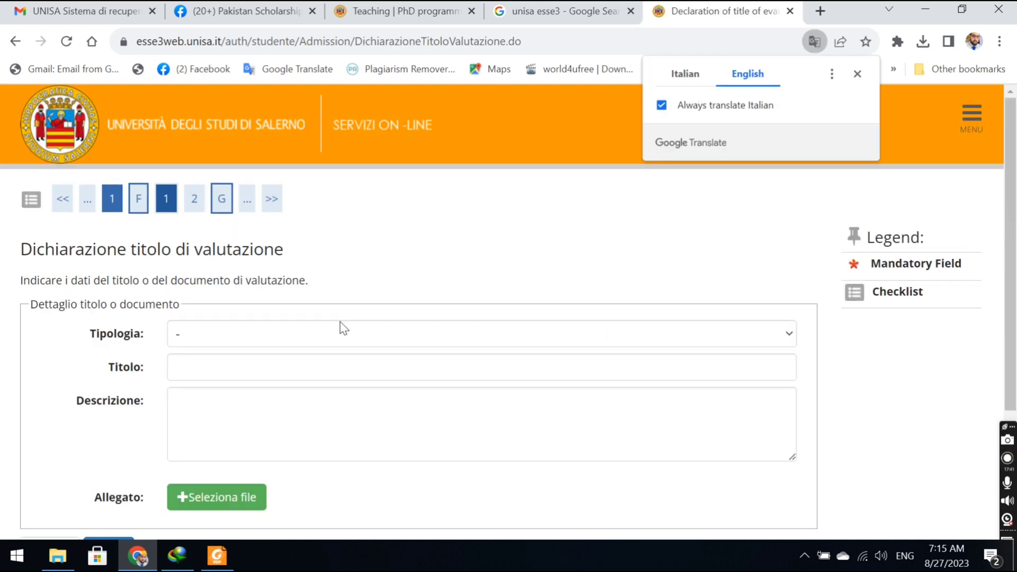
{"action": "left_click", "coordinate": [318, 342]}
{"action": "left_click", "coordinate": [285, 370]}
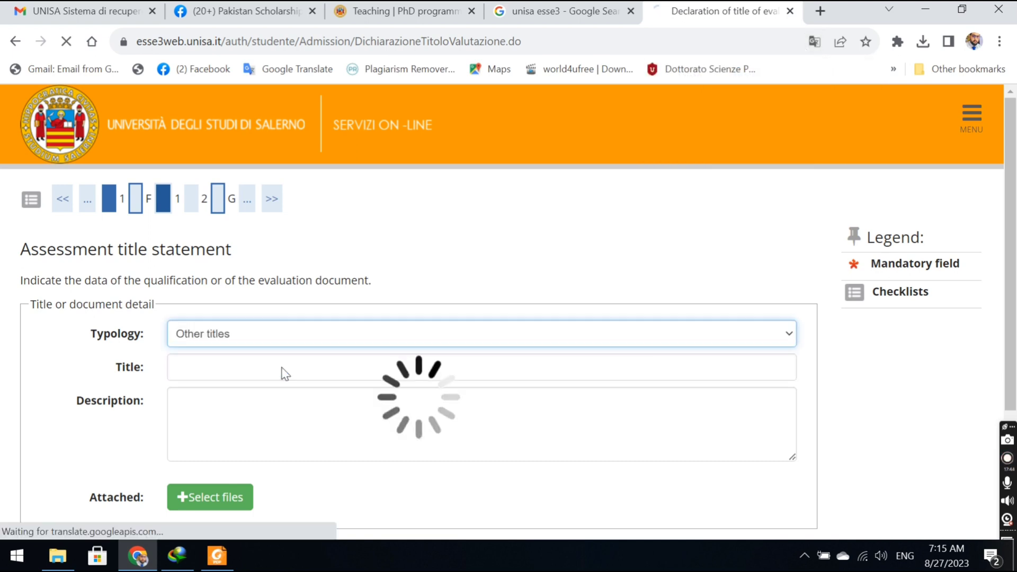
{"action": "left_click", "coordinate": [250, 368]}
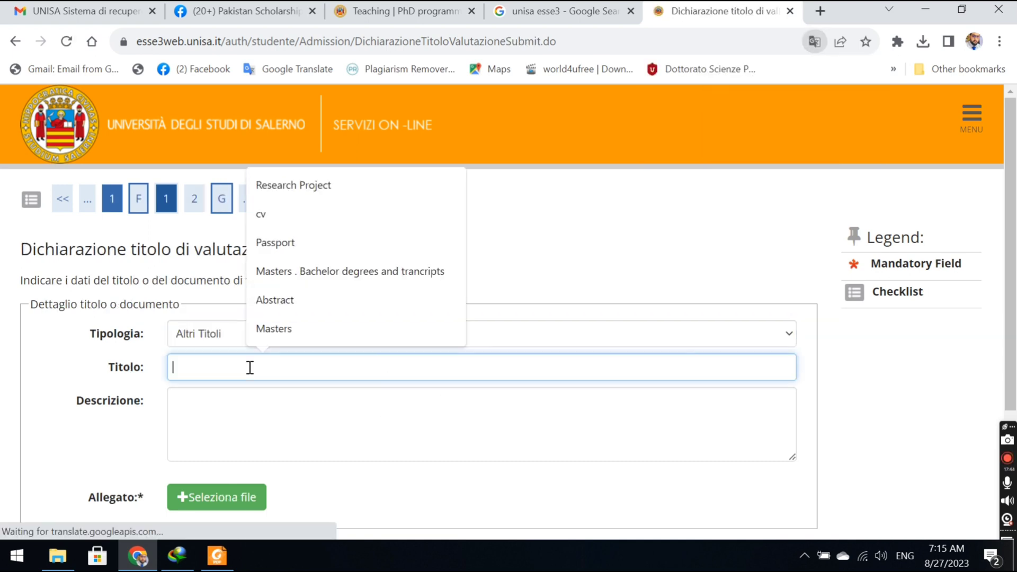
{"action": "left_click", "coordinate": [342, 180]}
{"action": "left_click_drag", "start_coordinate": [261, 367], "coordinate": [142, 385]}
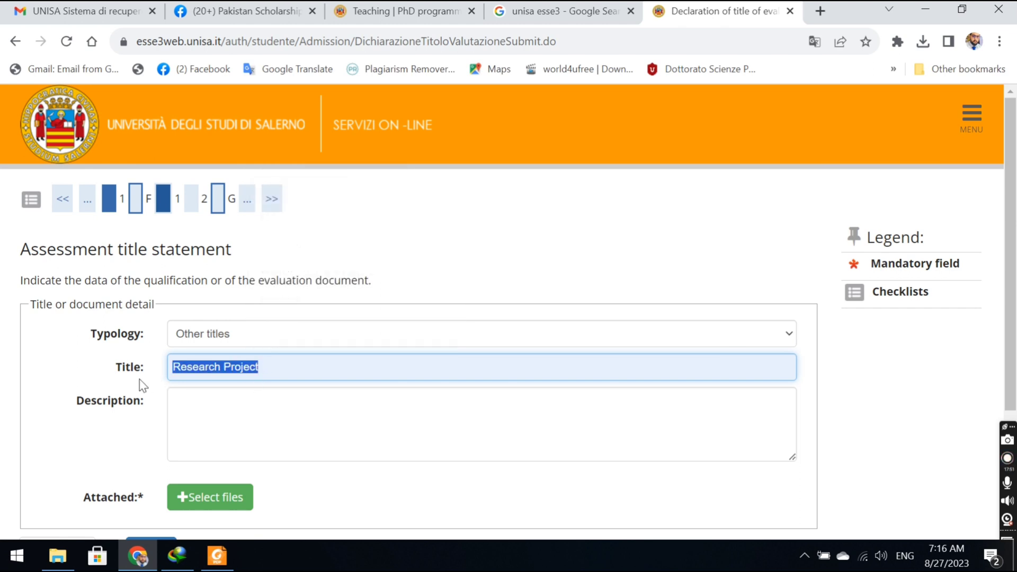
{"action": "left_click", "coordinate": [207, 406]}
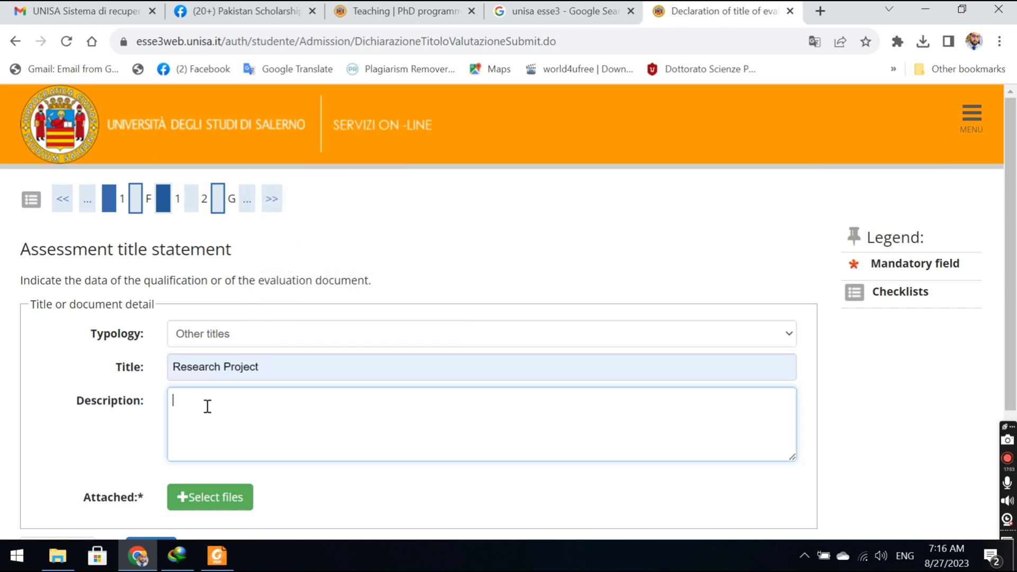
{"action": "key", "text": "ctrl+v"}
Step: Attach Research Proposal Mind Sciences.pdf from the Desktop's New folder and save the entry
{"action": "left_click", "coordinate": [215, 490]}
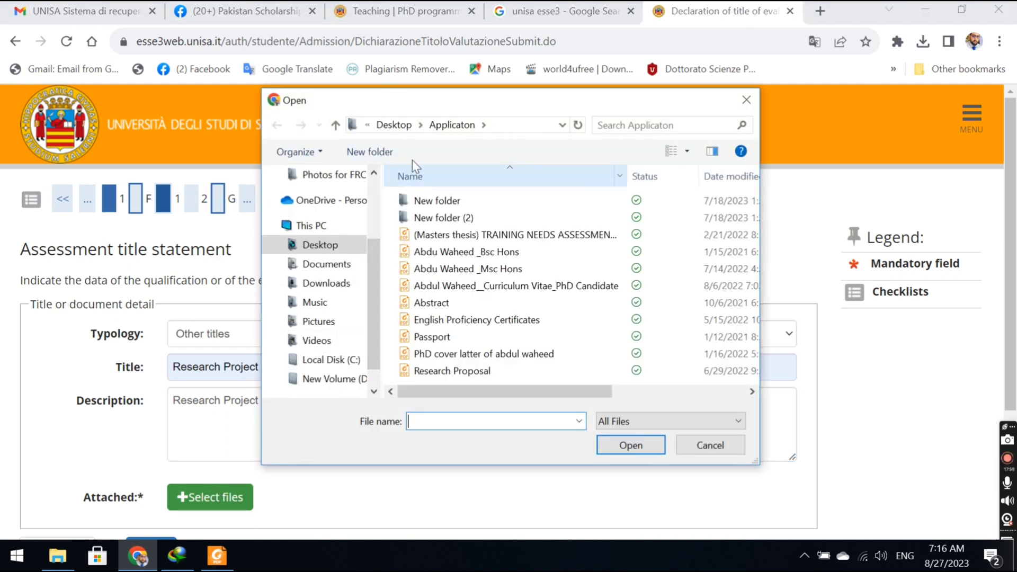
{"action": "left_click", "coordinate": [413, 126]}
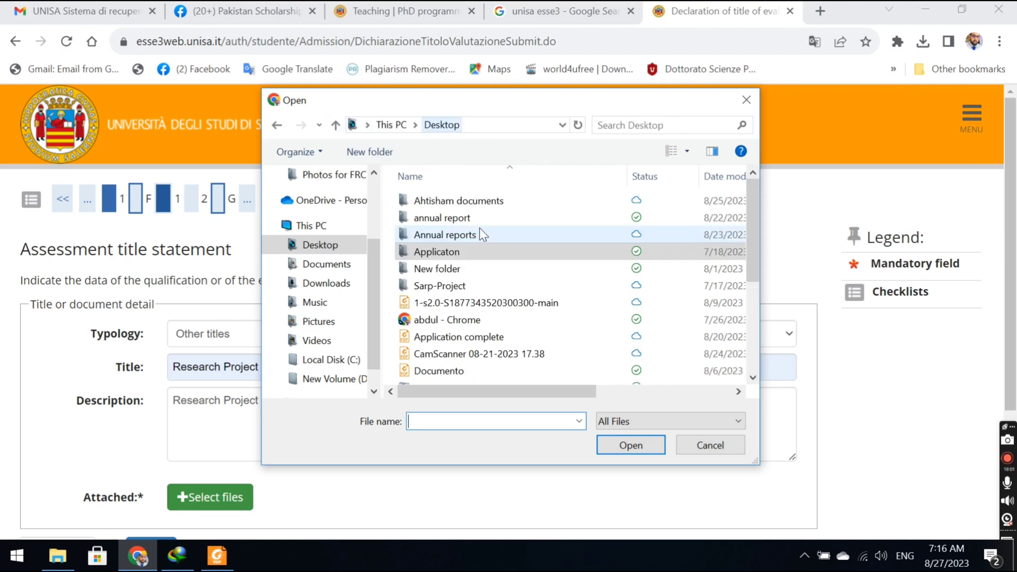
{"action": "double_click", "coordinate": [453, 269]}
{"action": "double_click", "coordinate": [480, 320]}
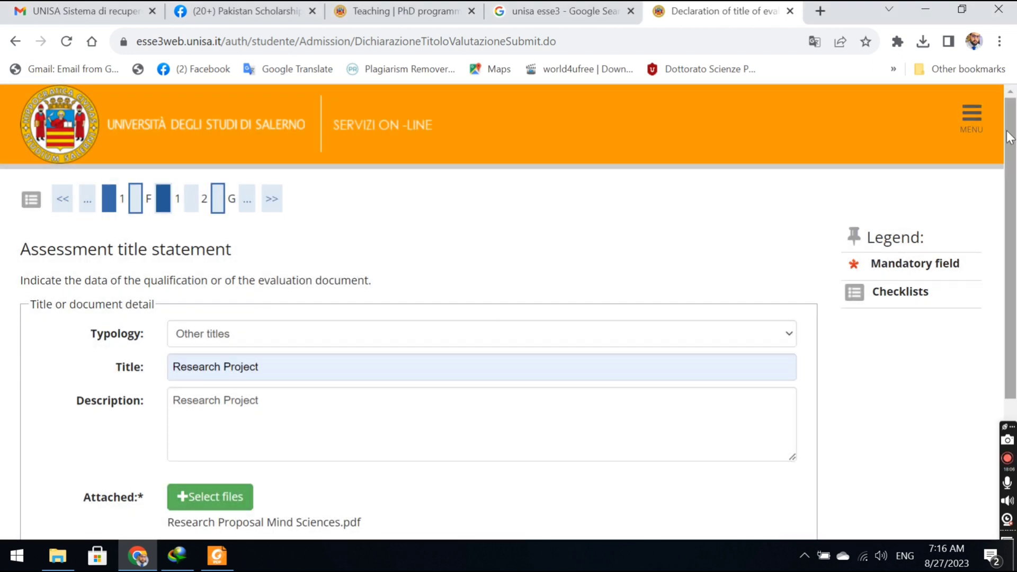
{"action": "scroll", "coordinate": [1013, 142], "scroll_direction": "down", "scroll_amount": 4}
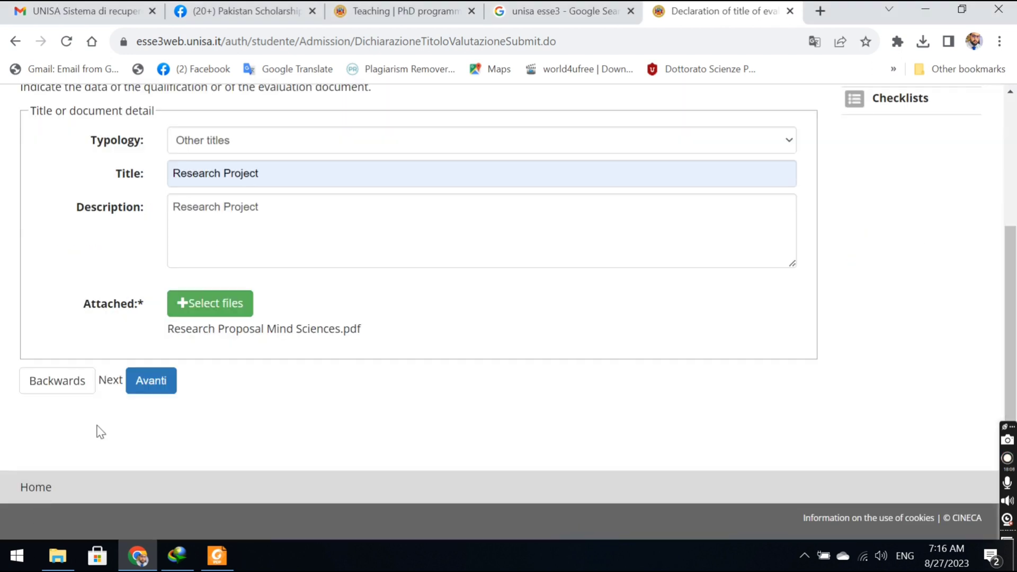
{"action": "left_click", "coordinate": [138, 392]}
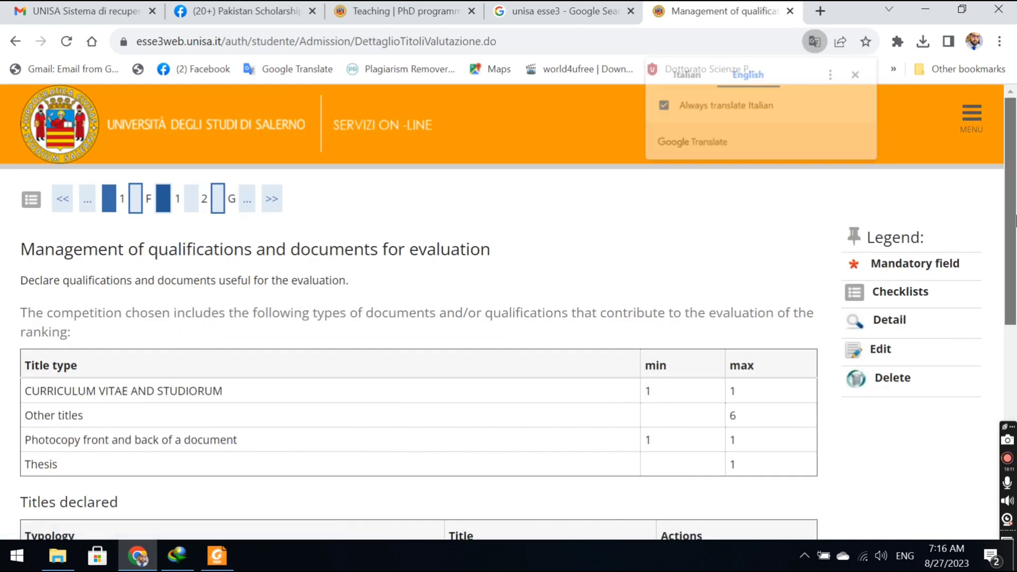
Step: Answer Yes and create an Altri Titoli entry titled Masters . Bachelor degrees and trancripts
{"action": "scroll", "coordinate": [1016, 217], "scroll_direction": "down", "scroll_amount": 4}
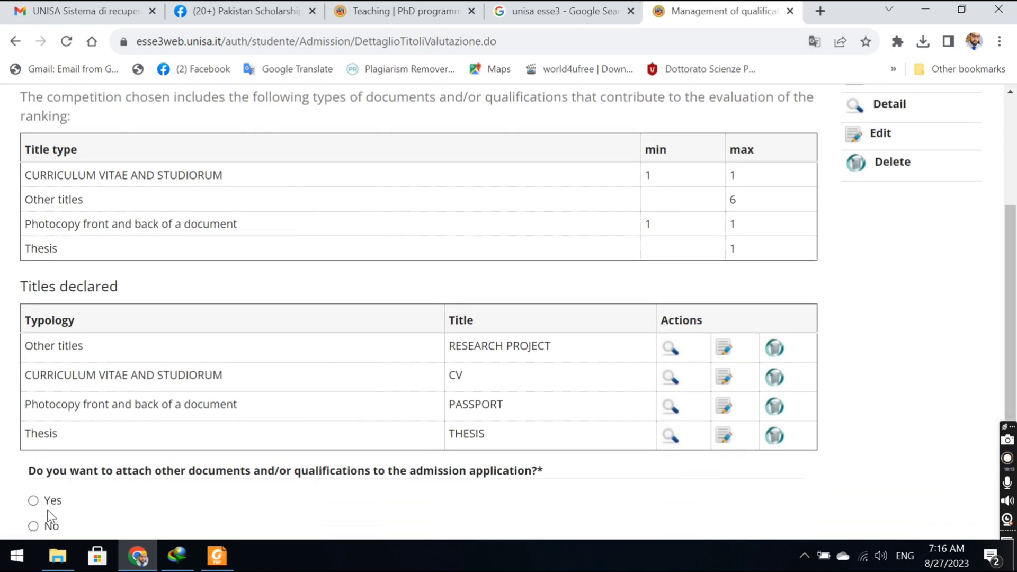
{"action": "left_click", "coordinate": [50, 502]}
{"action": "scroll", "coordinate": [1015, 242], "scroll_direction": "down", "scroll_amount": 4}
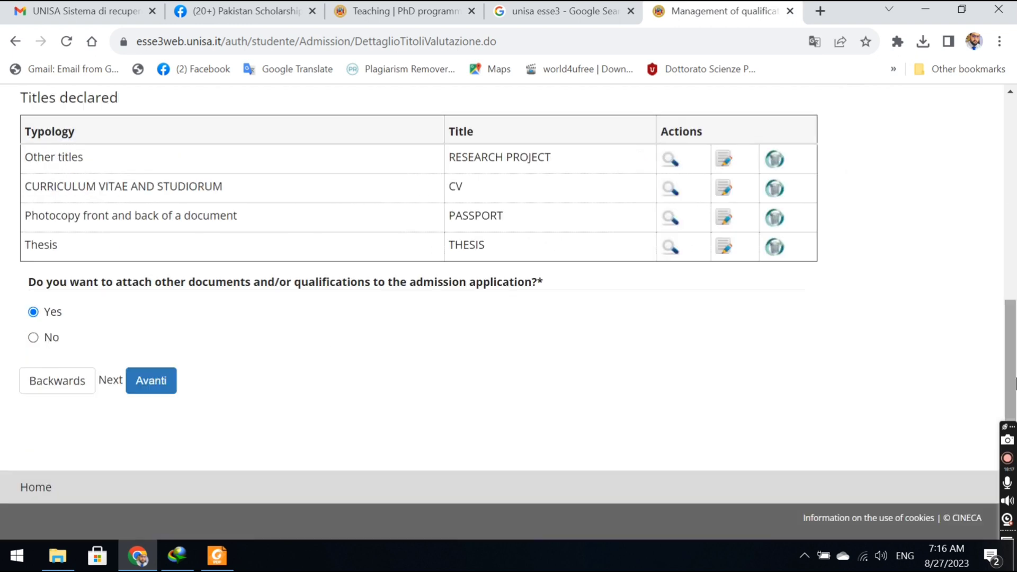
{"action": "left_click", "coordinate": [147, 386]}
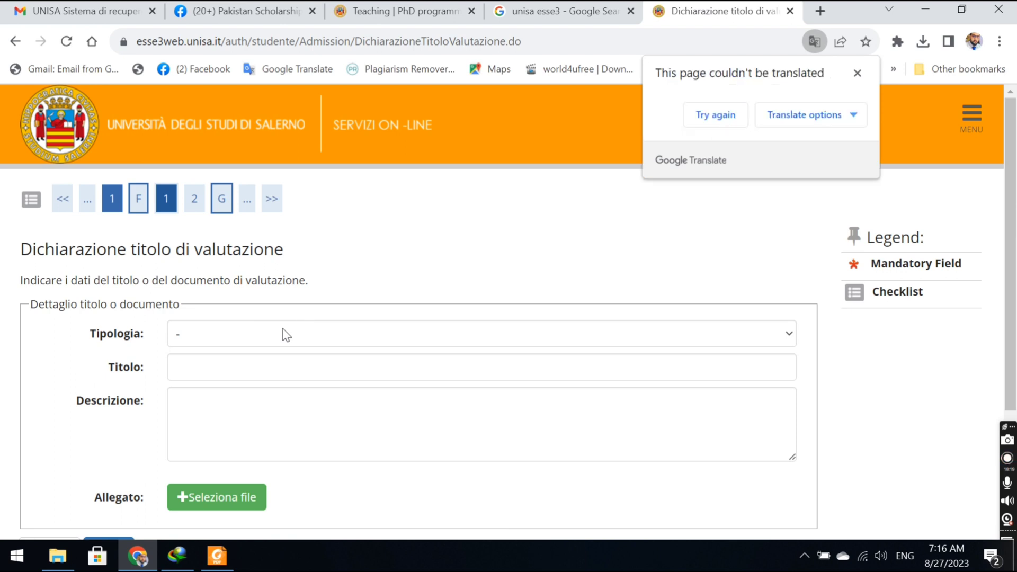
{"action": "left_click", "coordinate": [284, 334]}
{"action": "left_click", "coordinate": [256, 372]}
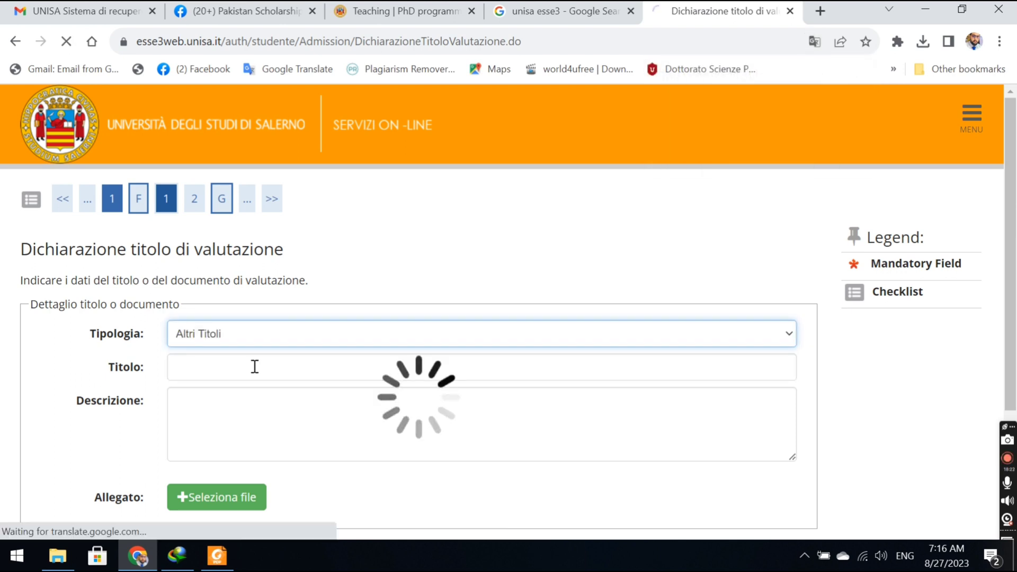
{"action": "left_click", "coordinate": [208, 370]}
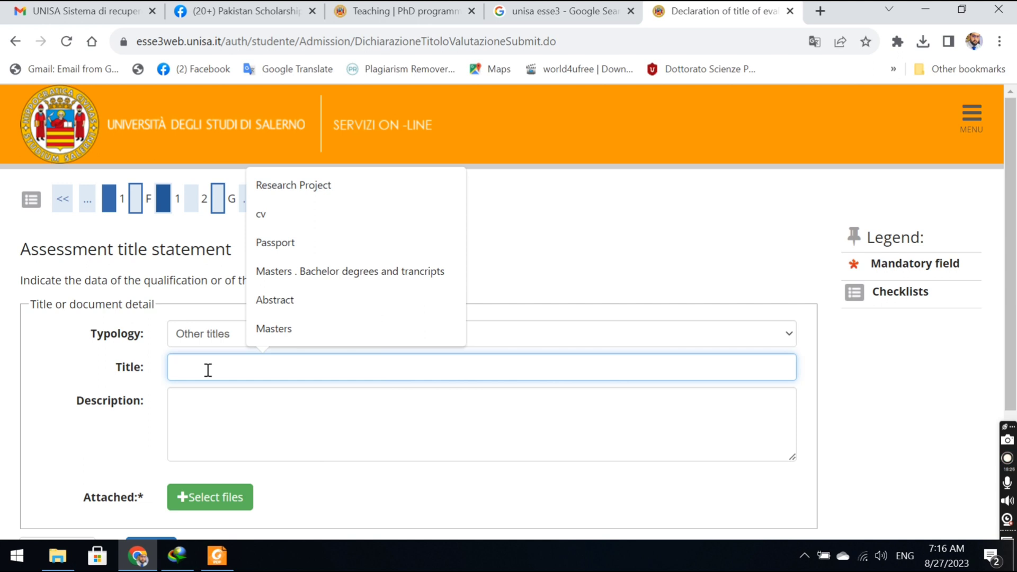
{"action": "left_click", "coordinate": [399, 271]}
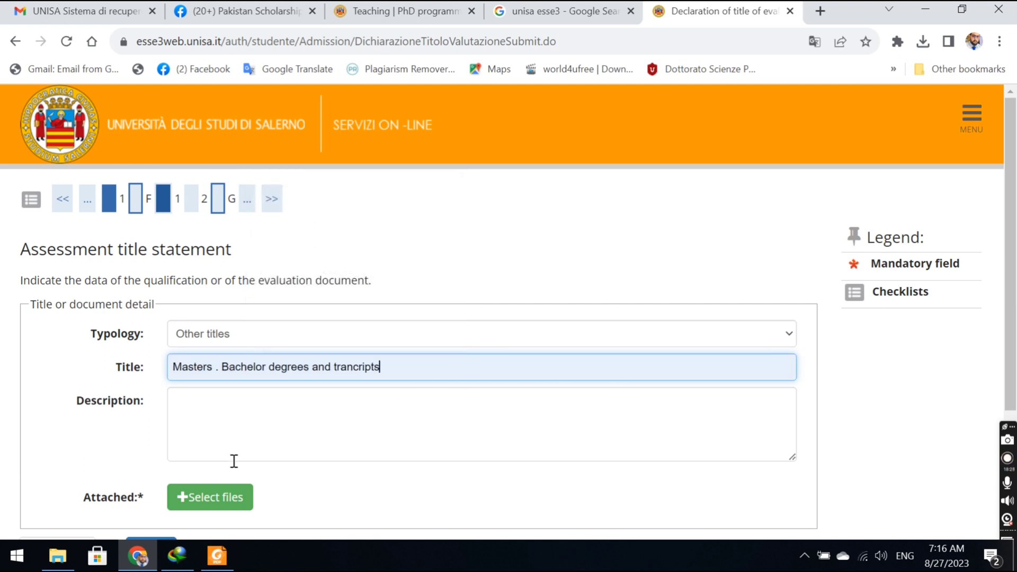
Step: Attach the transcripts PDF from Applicaton\New folder and submit the declaration
{"action": "left_click", "coordinate": [229, 503]}
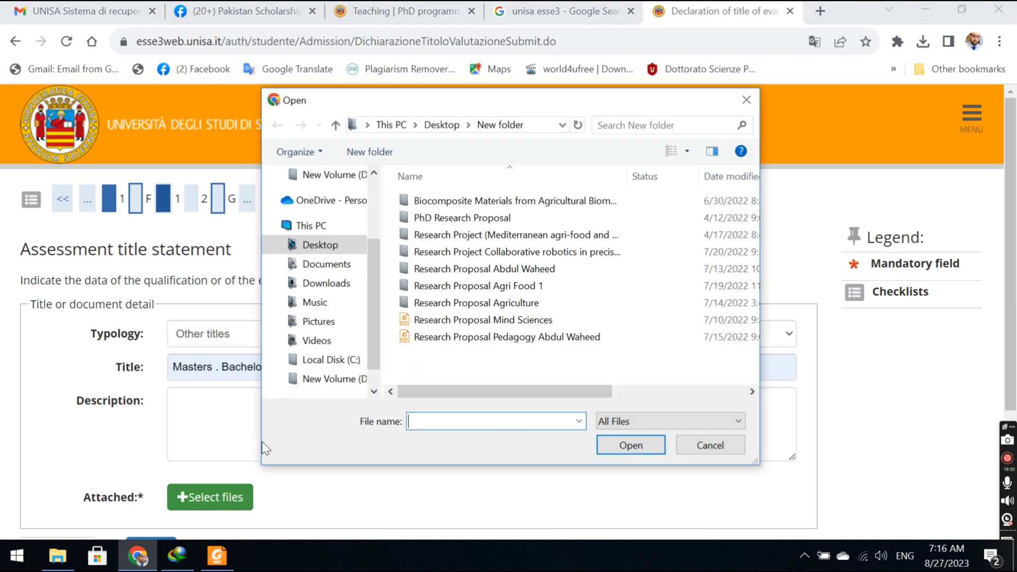
{"action": "left_click", "coordinate": [435, 129]}
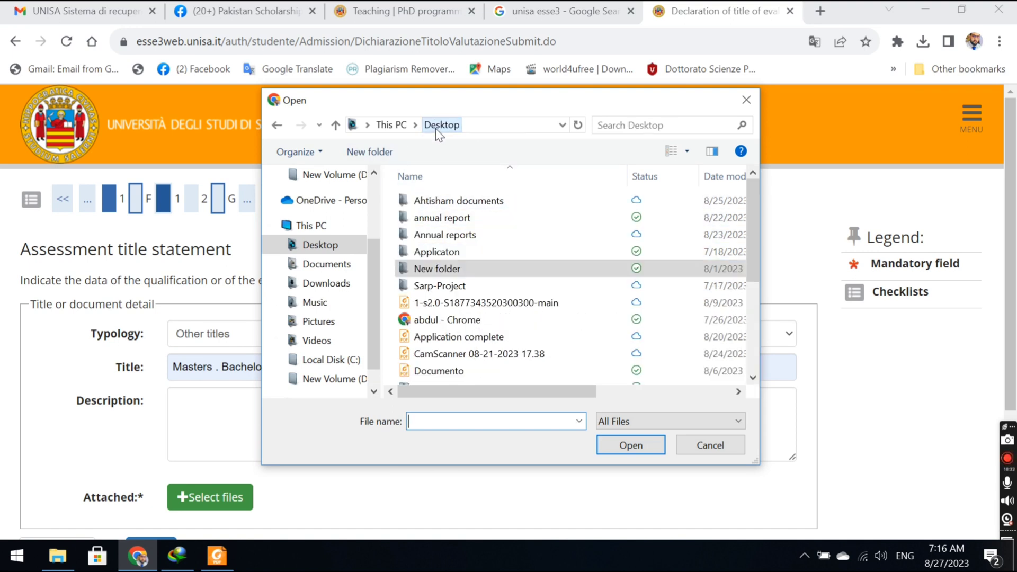
{"action": "double_click", "coordinate": [431, 252]}
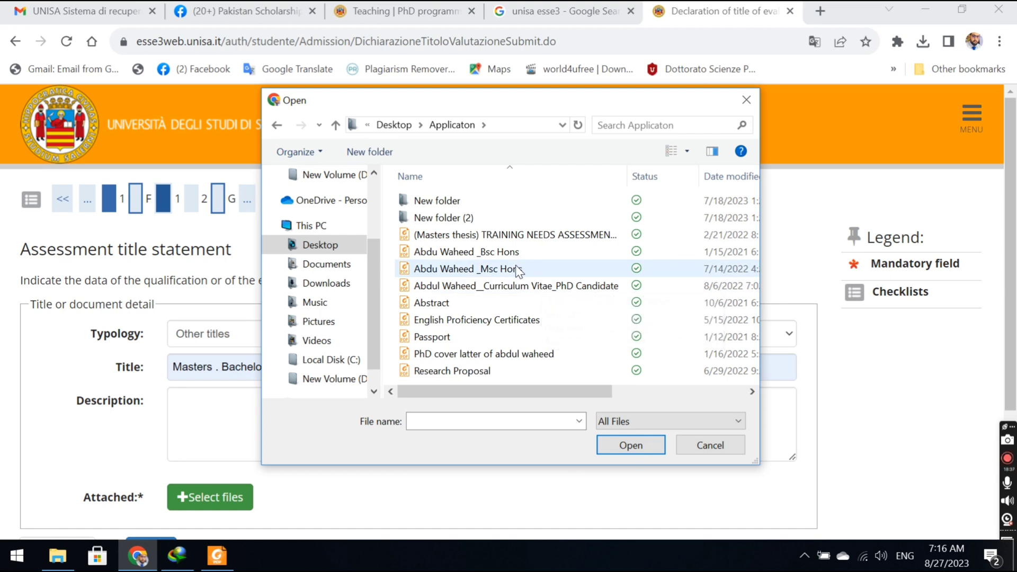
{"action": "double_click", "coordinate": [452, 219]}
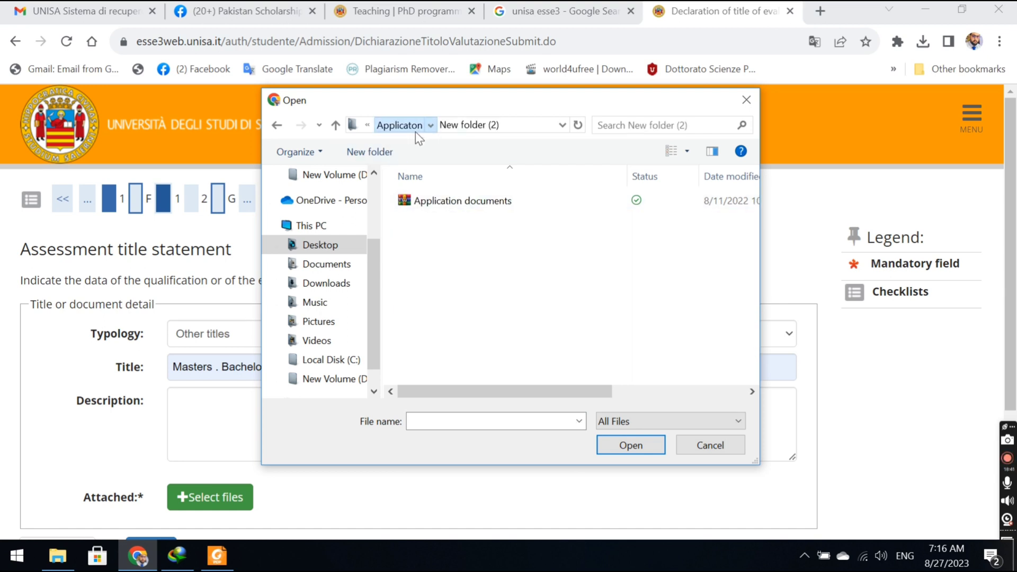
{"action": "left_click", "coordinate": [416, 133]}
{"action": "double_click", "coordinate": [460, 200]}
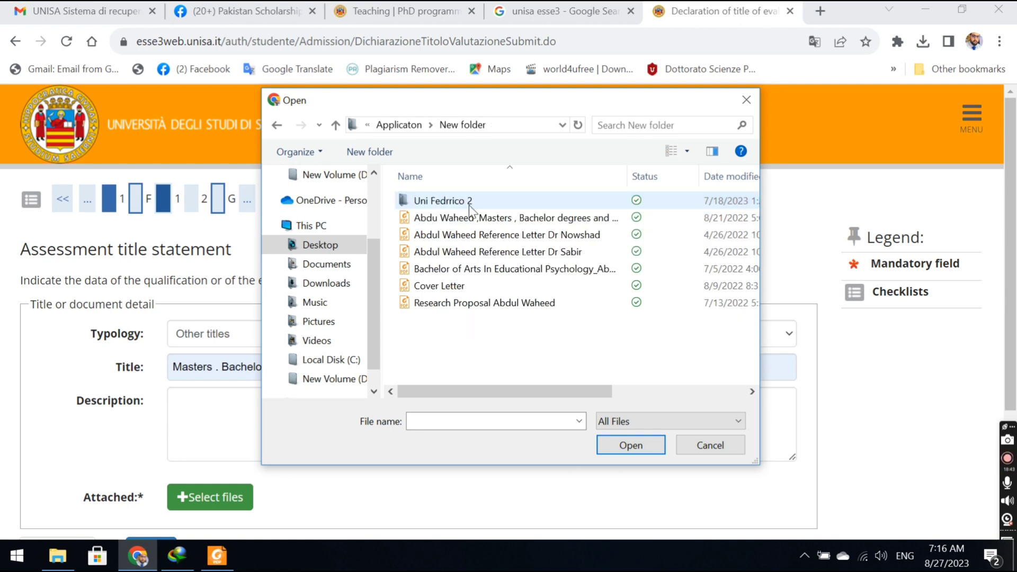
{"action": "double_click", "coordinate": [500, 217]}
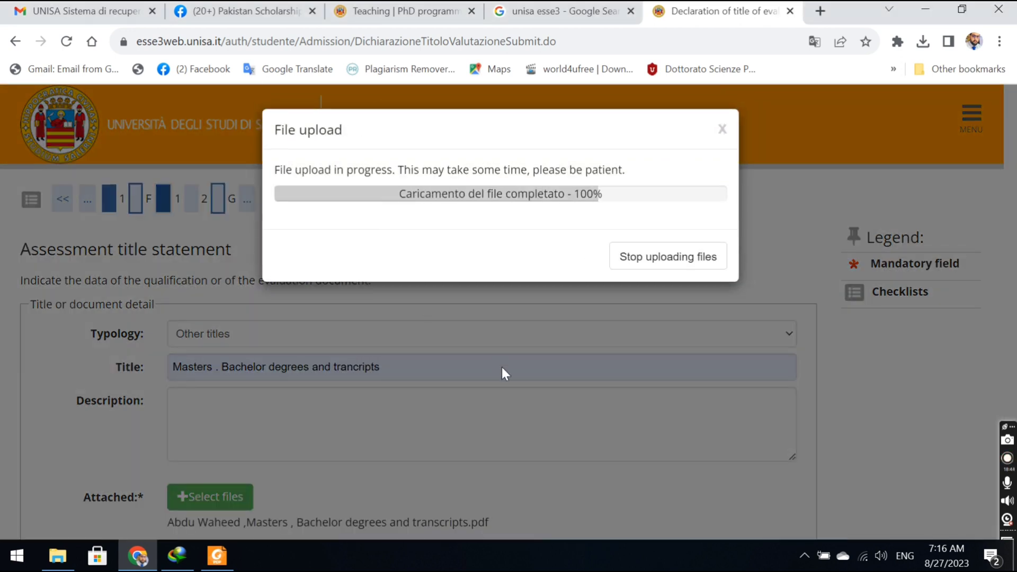
{"action": "scroll", "coordinate": [119, 488], "scroll_direction": "down", "scroll_amount": 3}
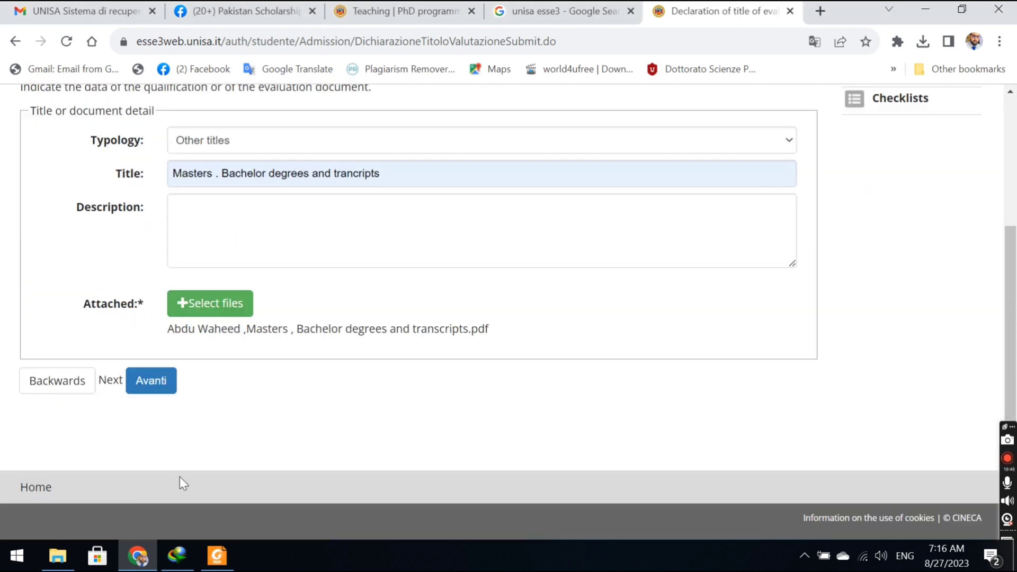
{"action": "left_click", "coordinate": [152, 389]}
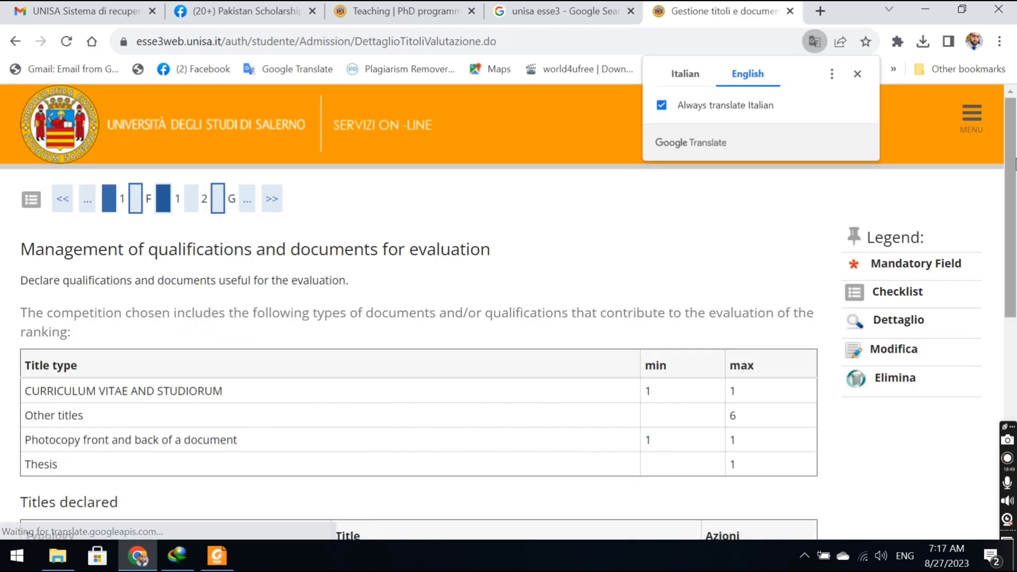
Step: Confirm the five declared qualifications and scroll the Educational and Social Research competition summary
{"action": "scroll", "coordinate": [883, 381], "scroll_direction": "down", "scroll_amount": 8}
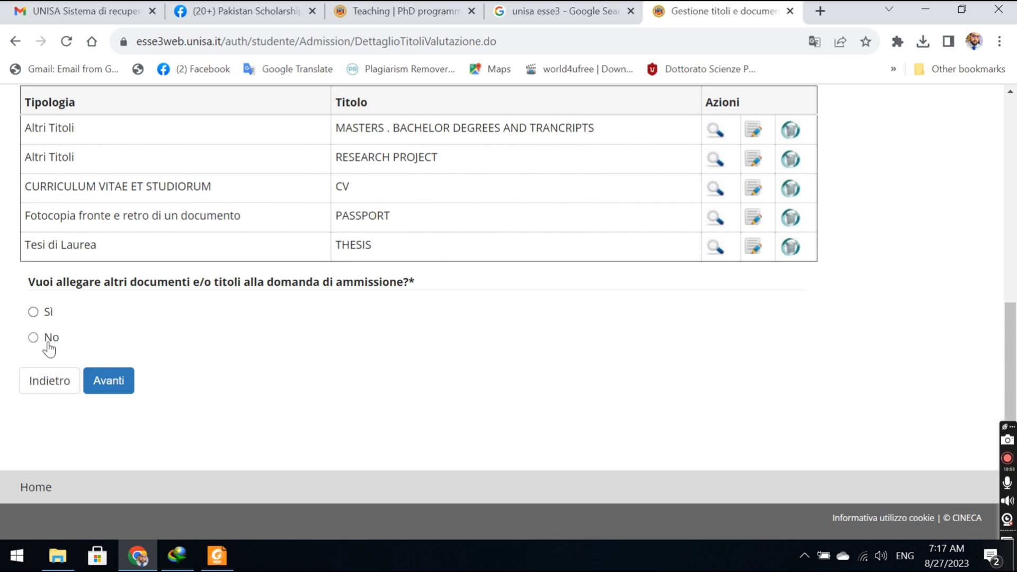
{"action": "left_click", "coordinate": [108, 381]}
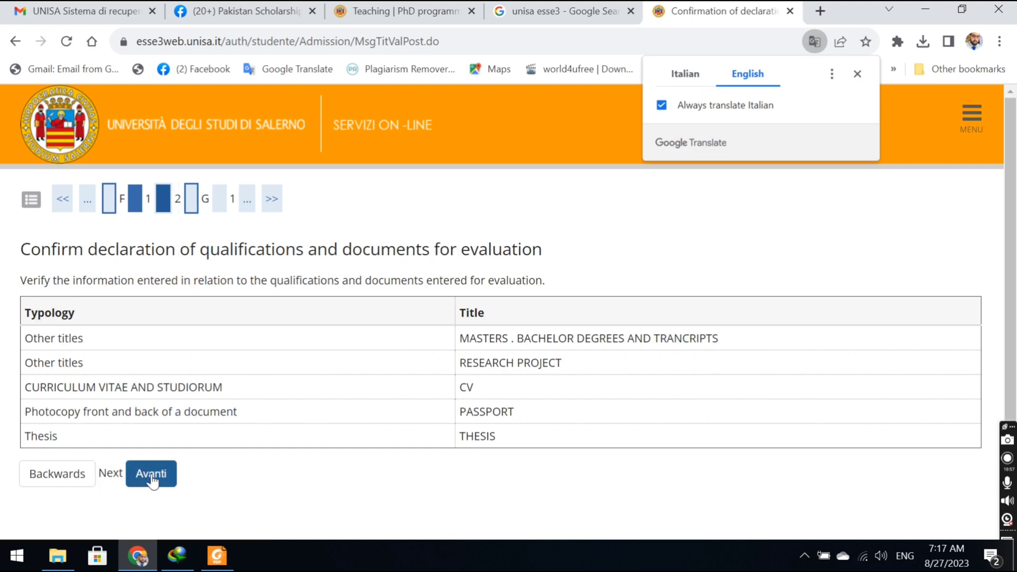
{"action": "left_click", "coordinate": [159, 483]}
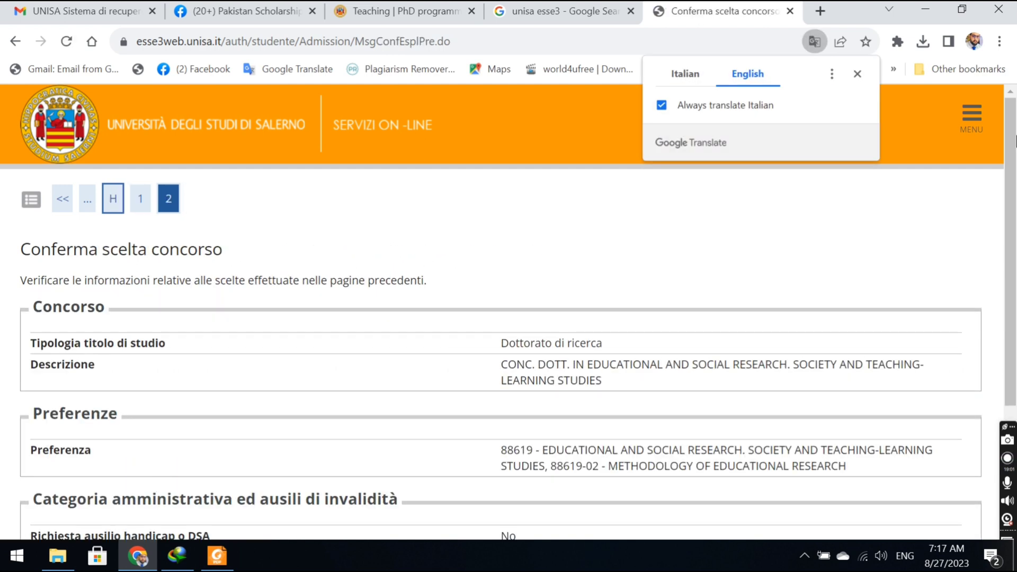
{"action": "scroll", "coordinate": [299, 498], "scroll_direction": "down", "scroll_amount": 3}
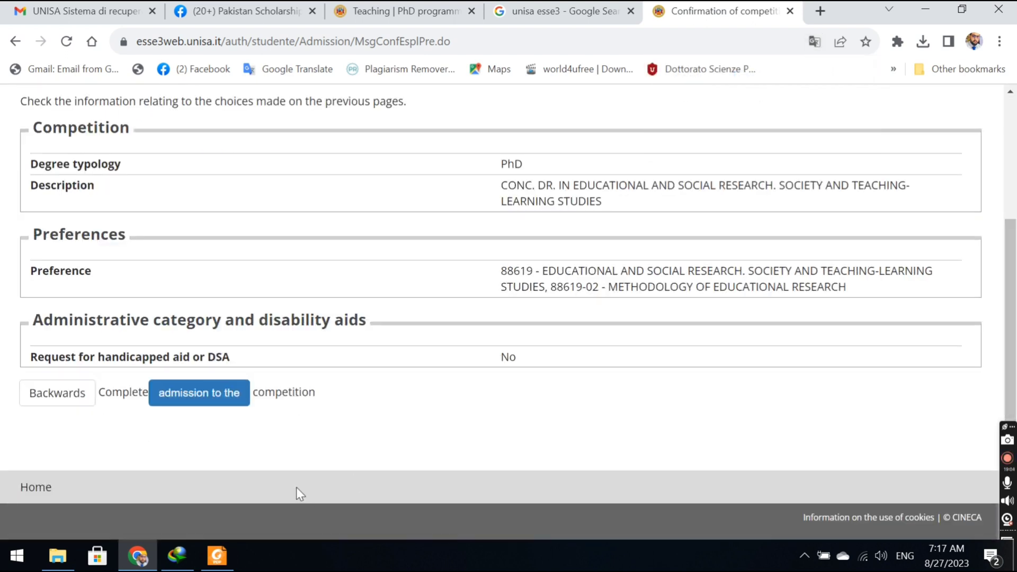
Step: Complete the competition admission and review the summary: oral exam 13/09/2023 10:00, five titles
{"action": "left_click", "coordinate": [218, 411]}
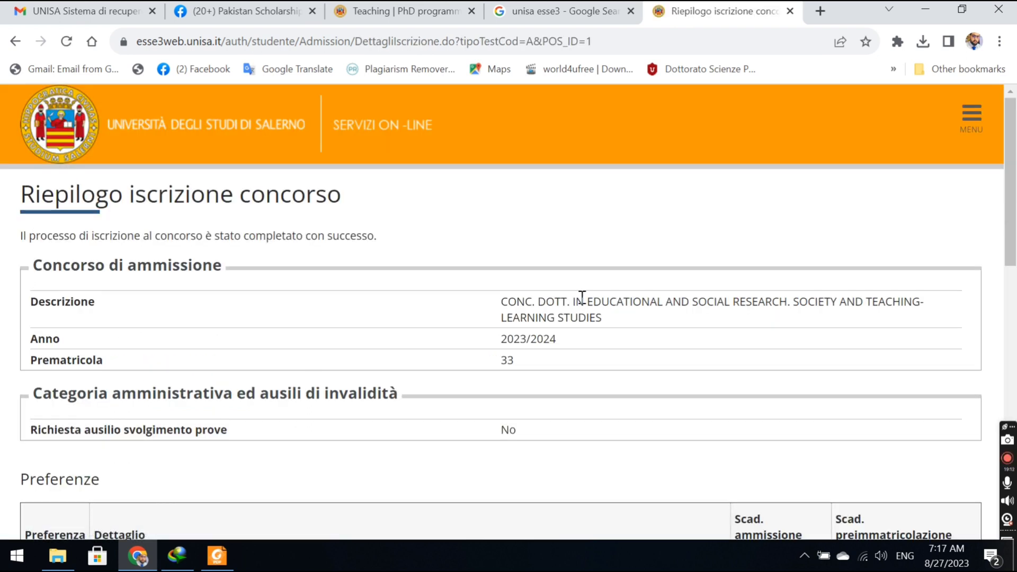
{"action": "left_click_drag", "start_coordinate": [1011, 189], "coordinate": [1016, 419]}
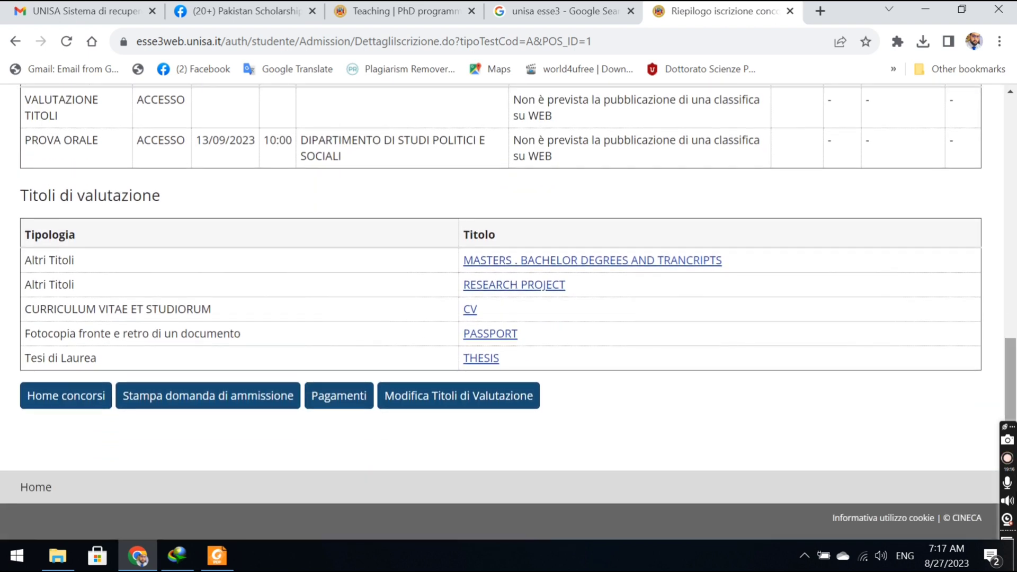
{"action": "left_click_drag", "start_coordinate": [1015, 495], "coordinate": [889, 433]}
{"action": "mouse_move", "coordinate": [1015, 439]}
{"action": "left_mouse_down"}
{"action": "mouse_move", "coordinate": [1008, 231]}
{"action": "mouse_move", "coordinate": [1015, 424]}
{"action": "left_mouse_up"}
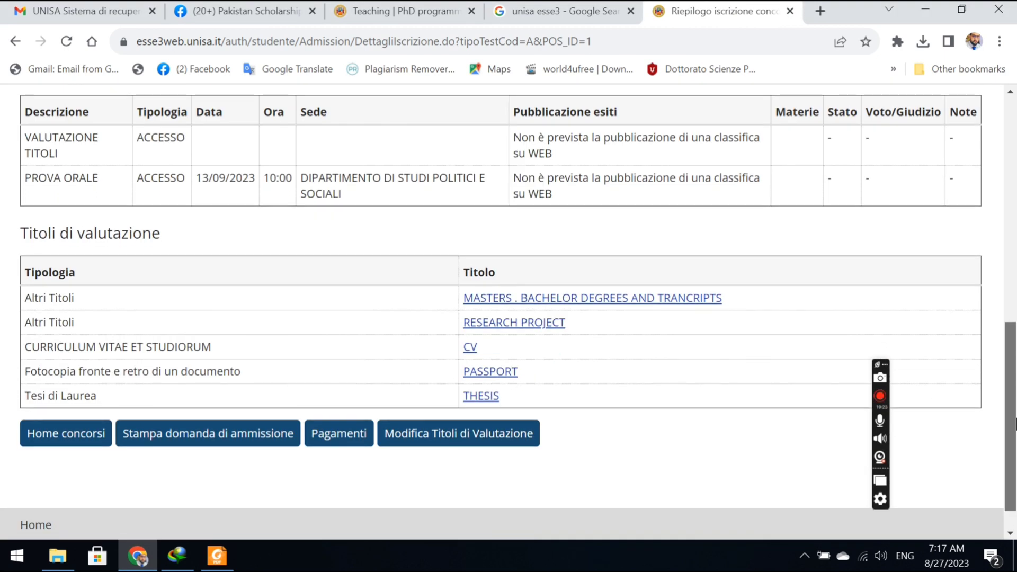
{"action": "scroll", "coordinate": [982, 299], "scroll_direction": "up", "scroll_amount": 5}
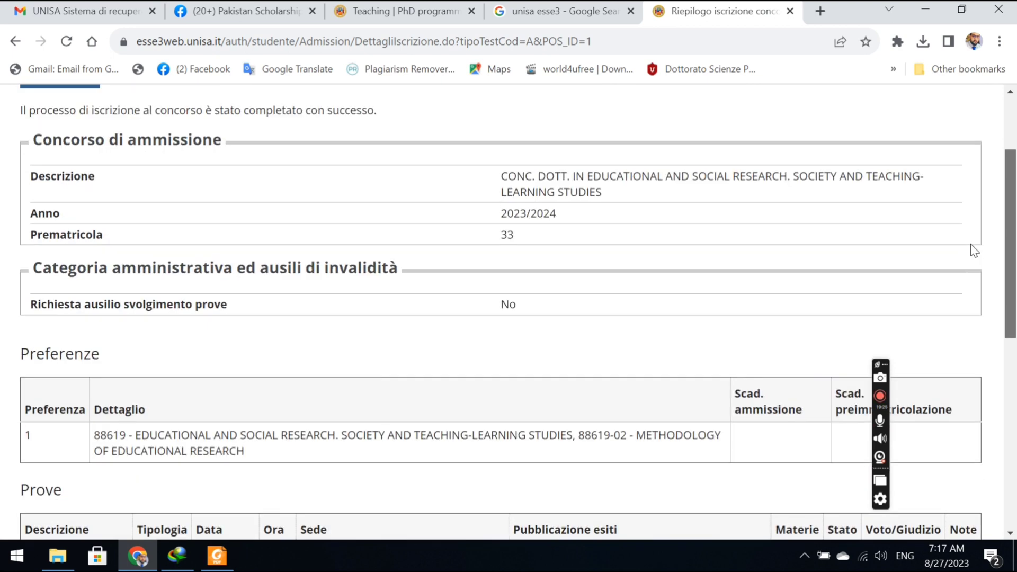
{"action": "left_click_drag", "start_coordinate": [950, 146], "coordinate": [1016, 515]}
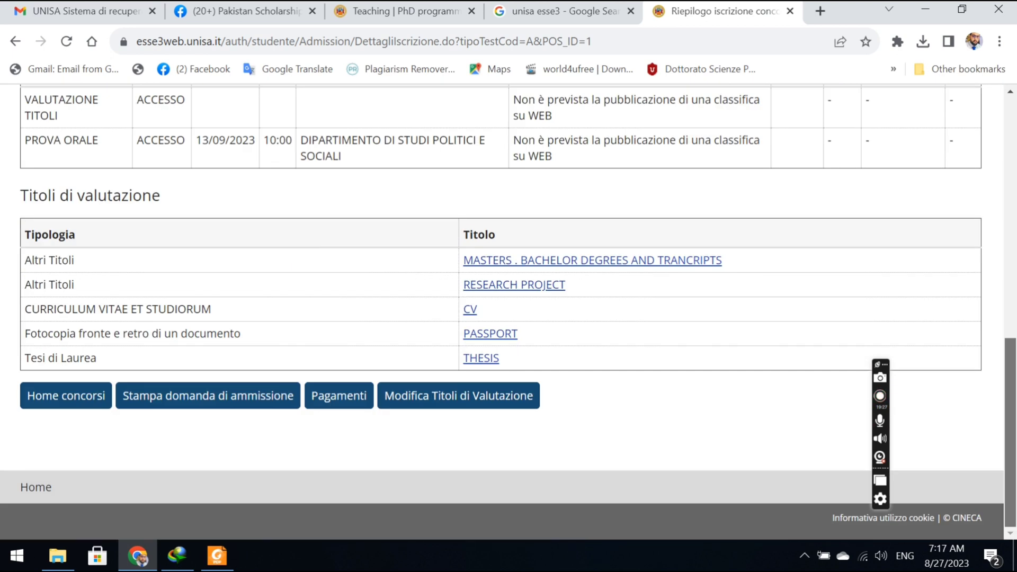